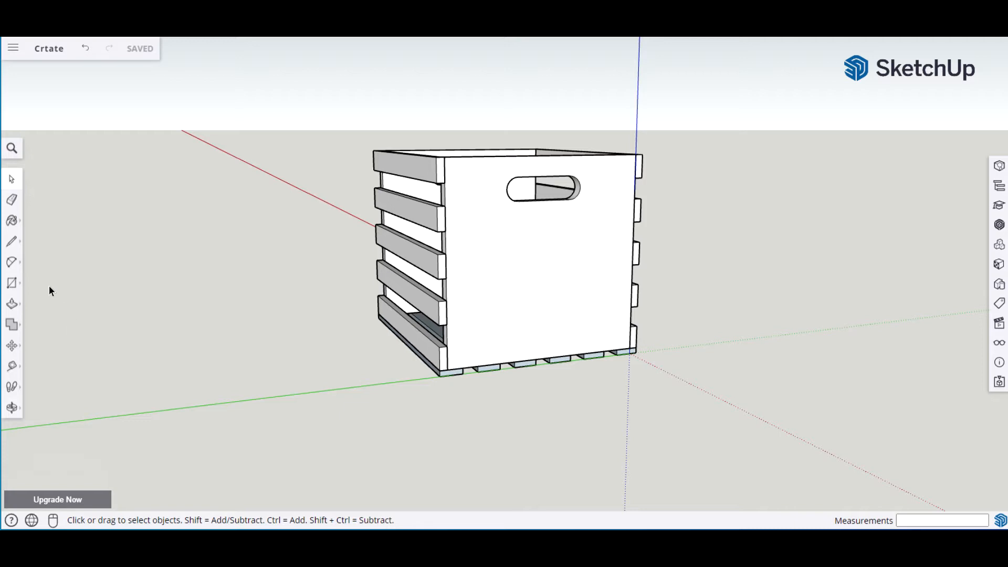
click(13, 243)
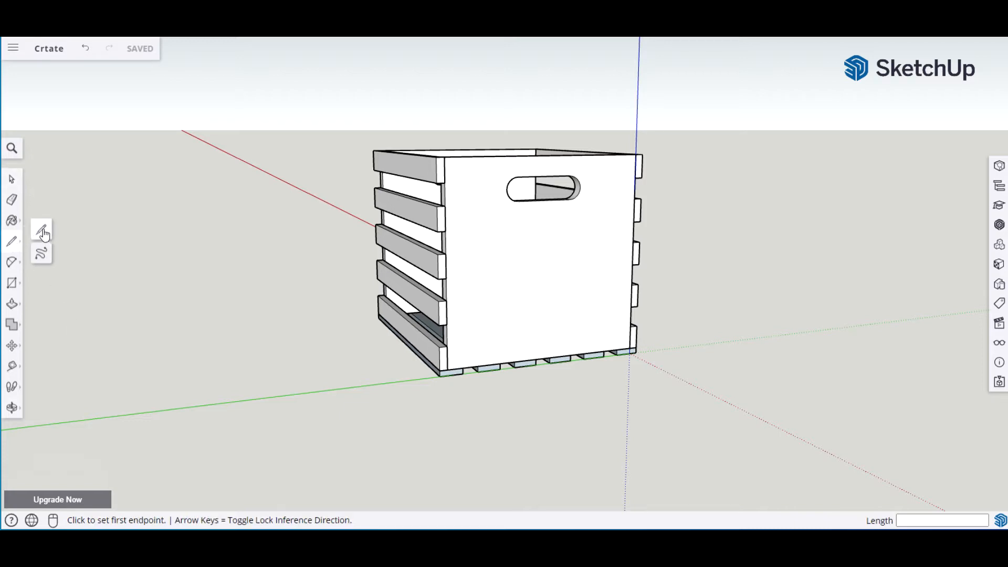
key(space)
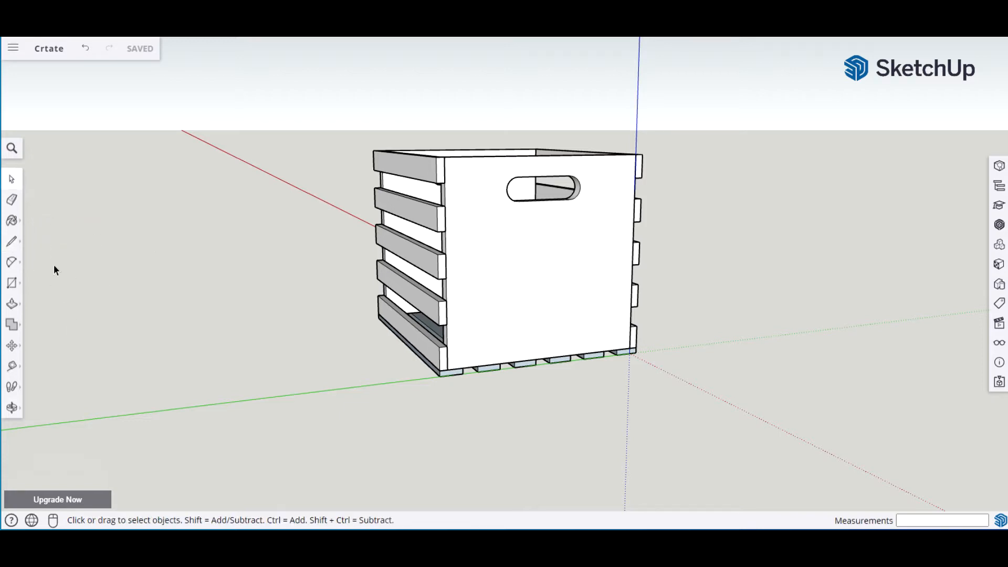
click(13, 265)
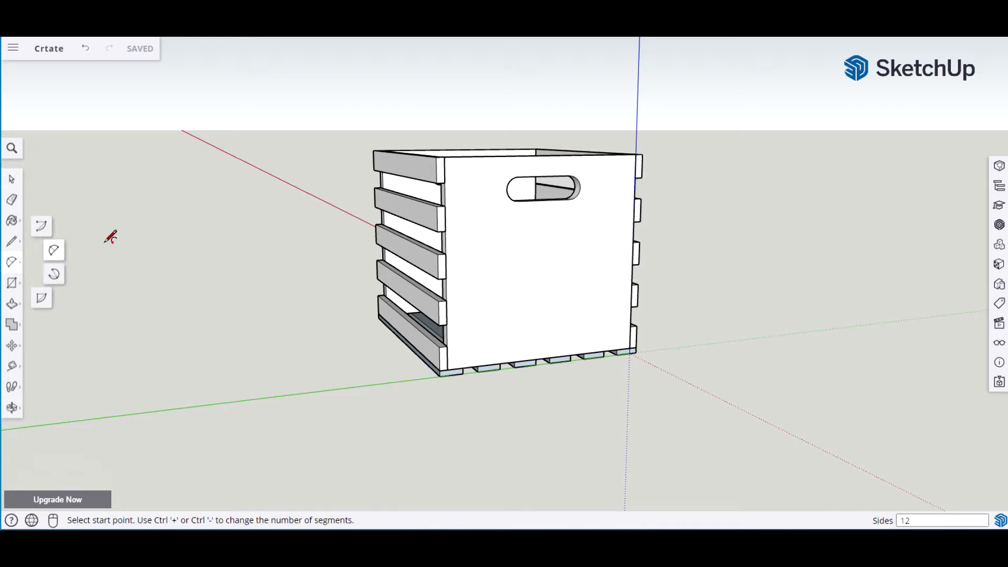
key(space)
click(11, 283)
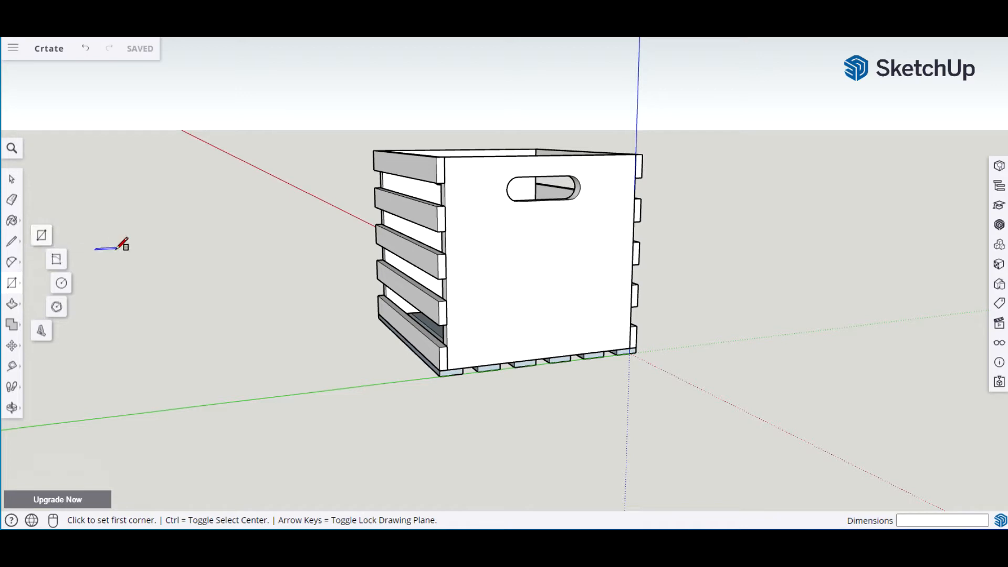
key(space)
click(9, 305)
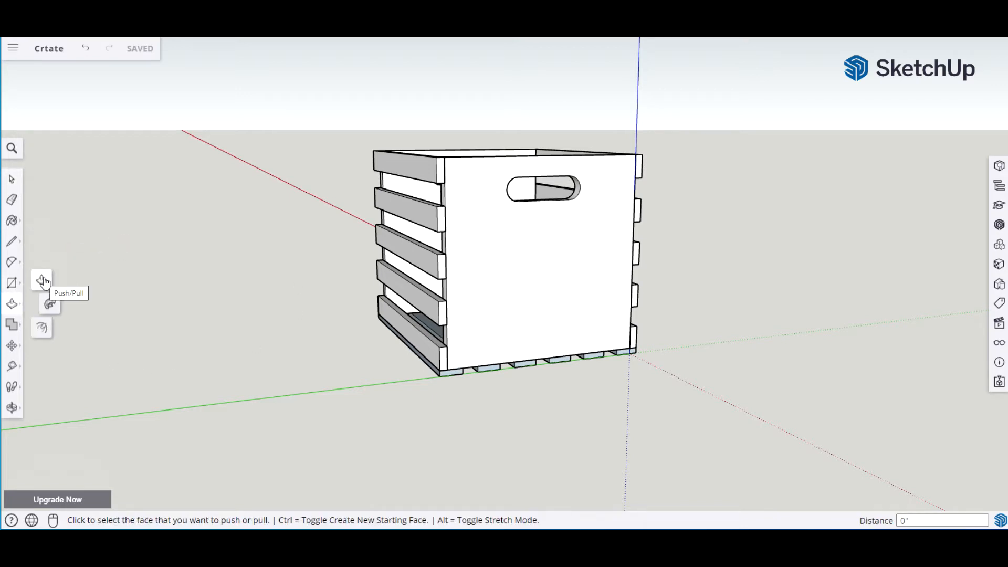
key(space)
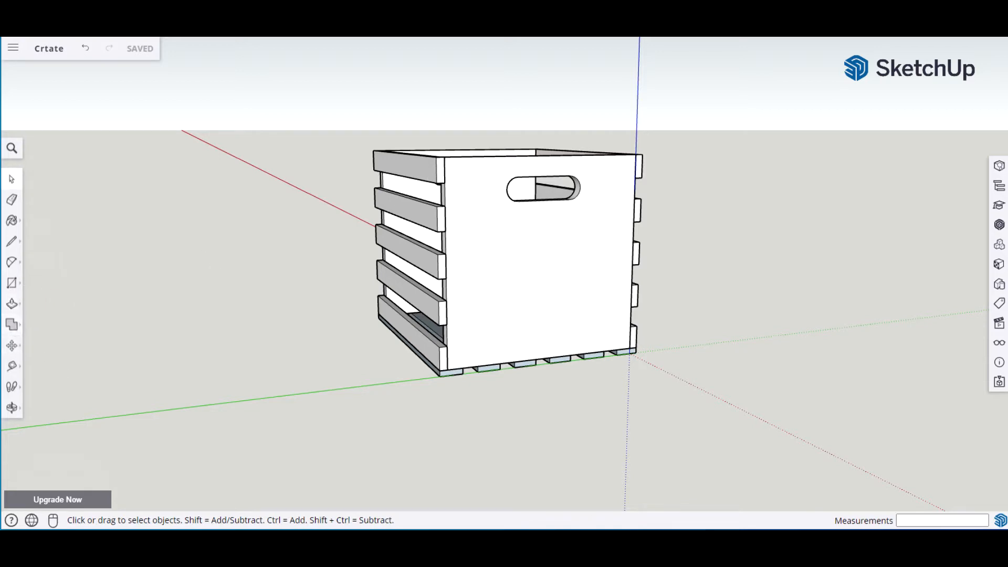
click(20, 348)
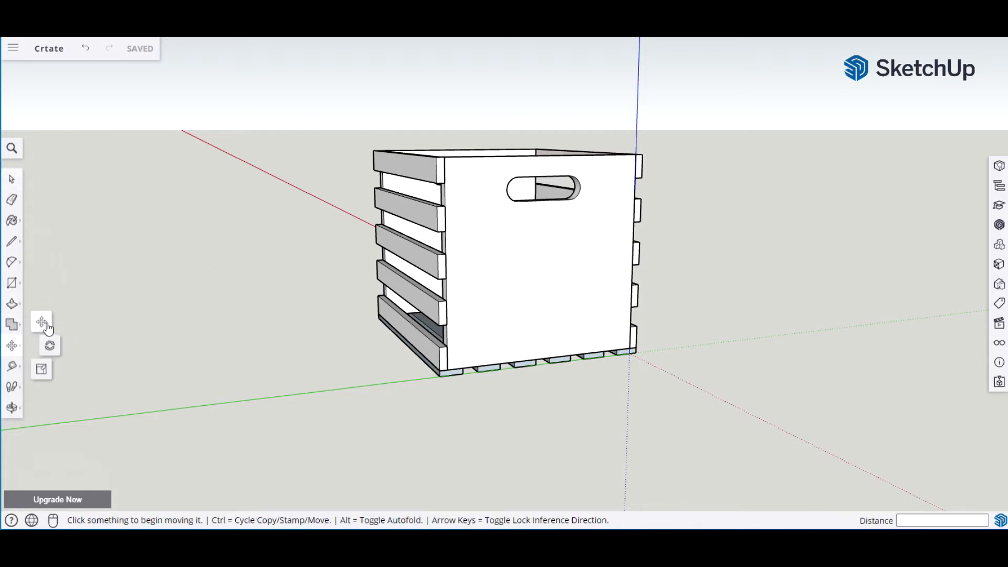
key(space)
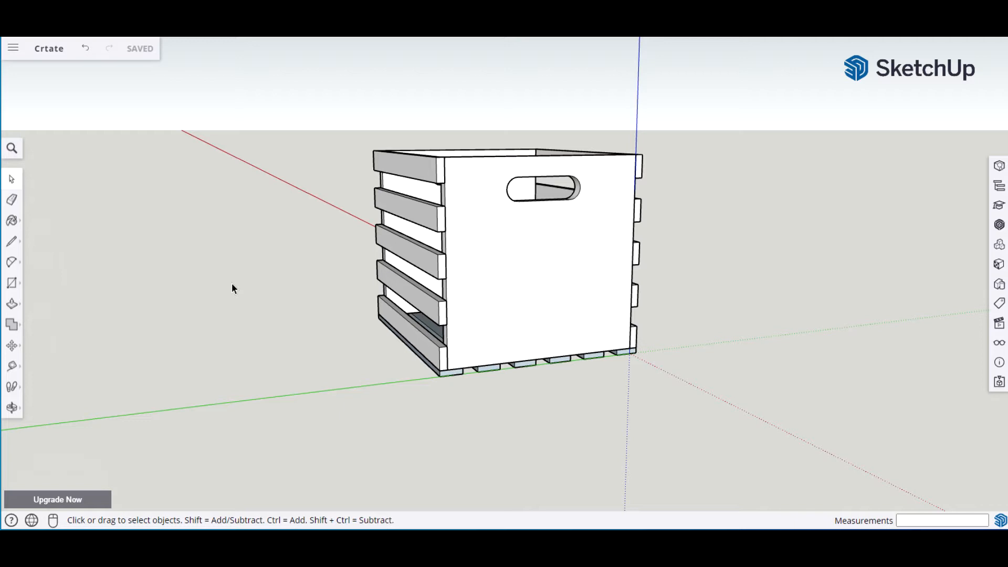
click(12, 366)
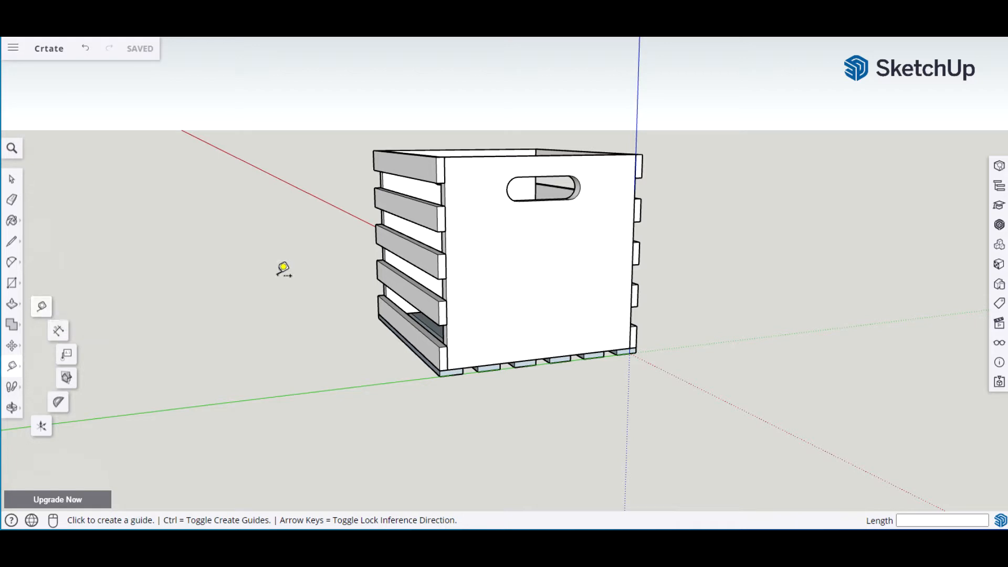
key(space)
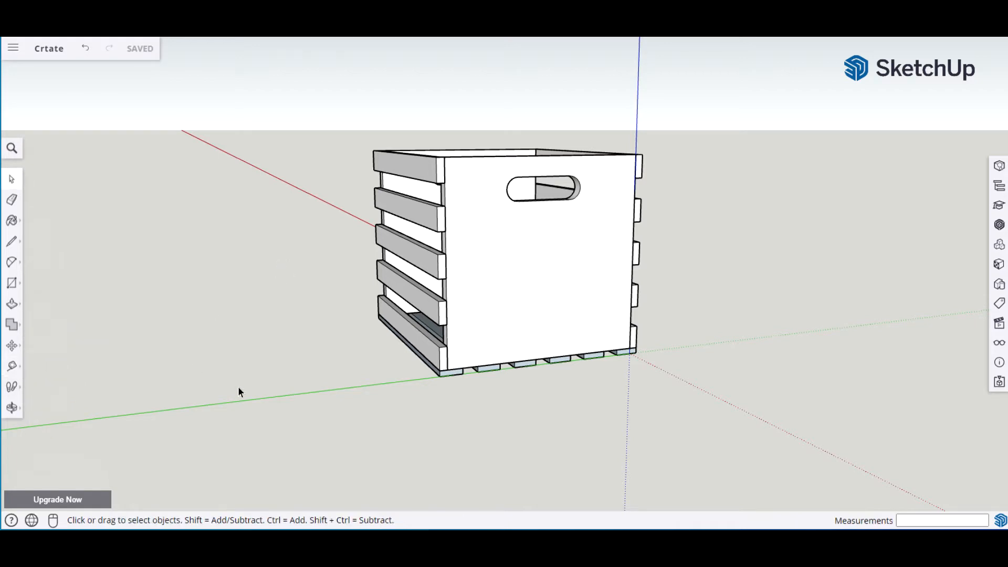
click(12, 408)
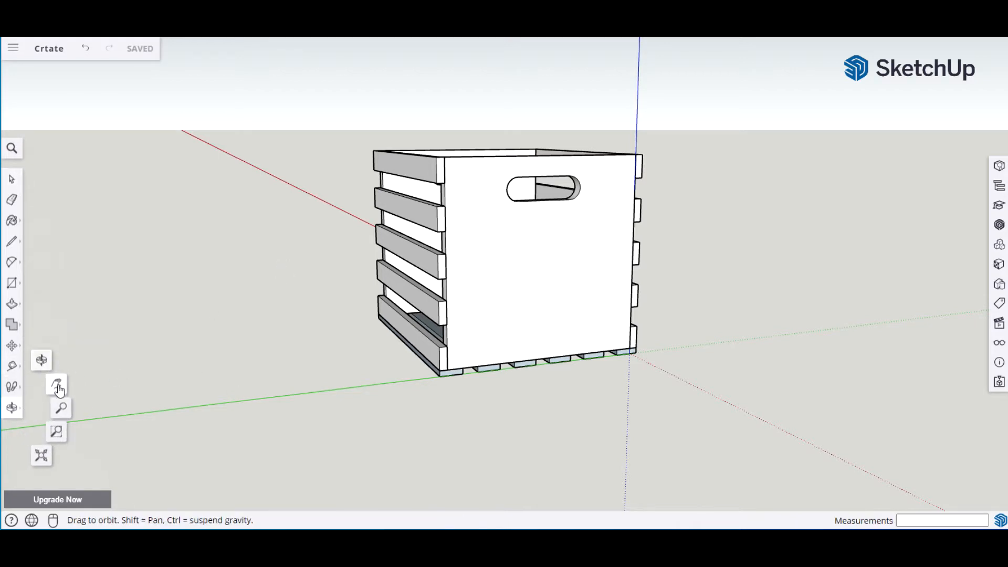
key(space)
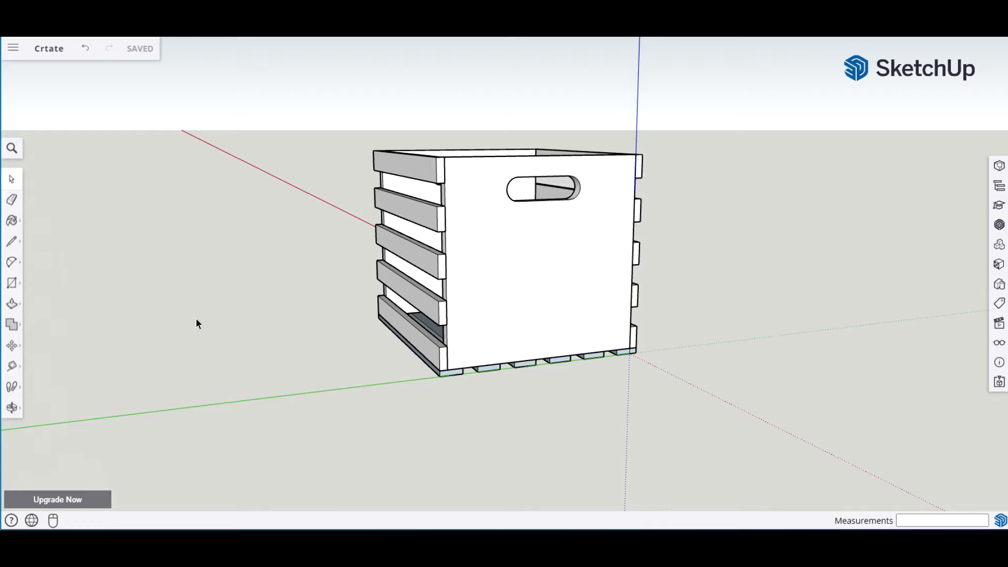
click(12, 241)
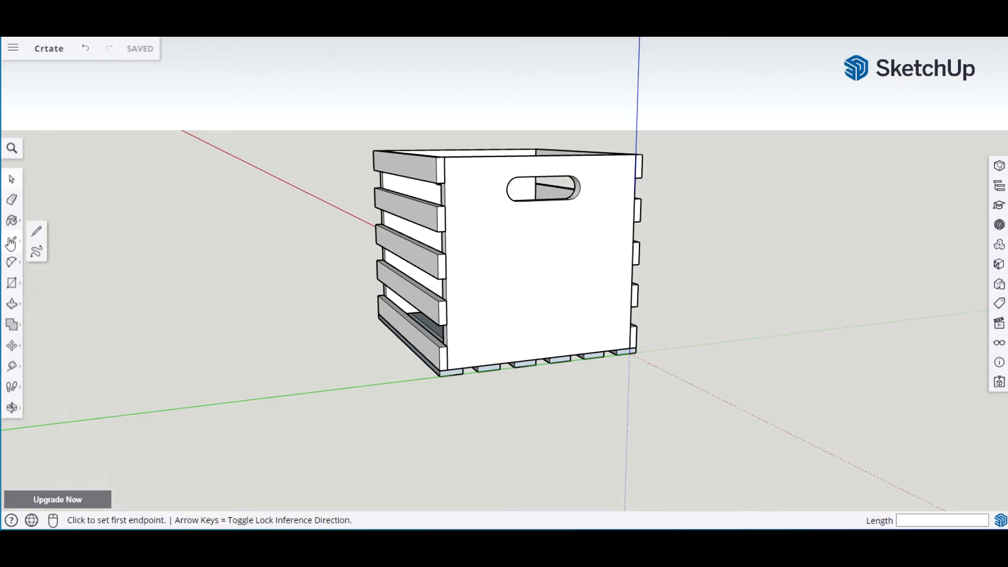
click(118, 241)
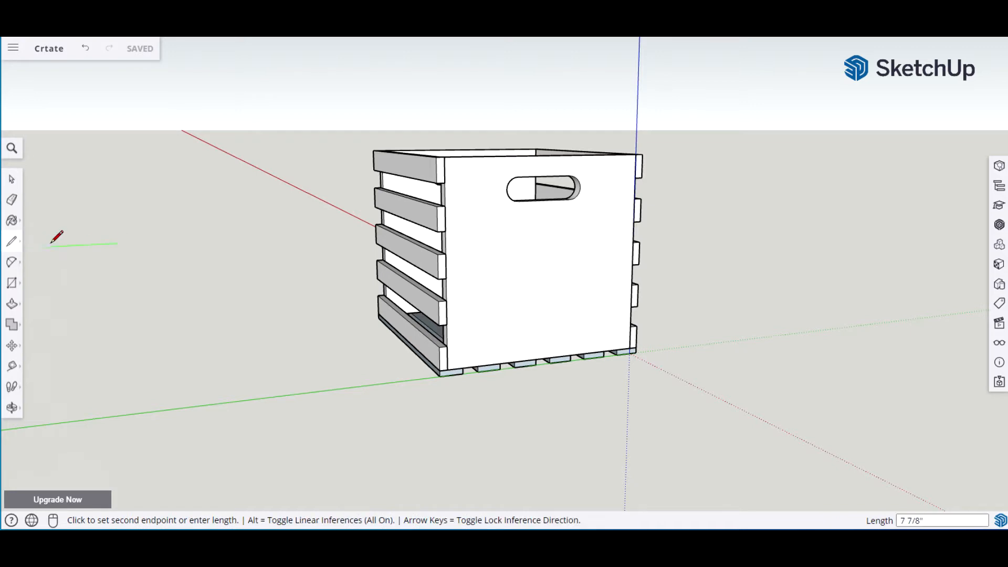
key(space)
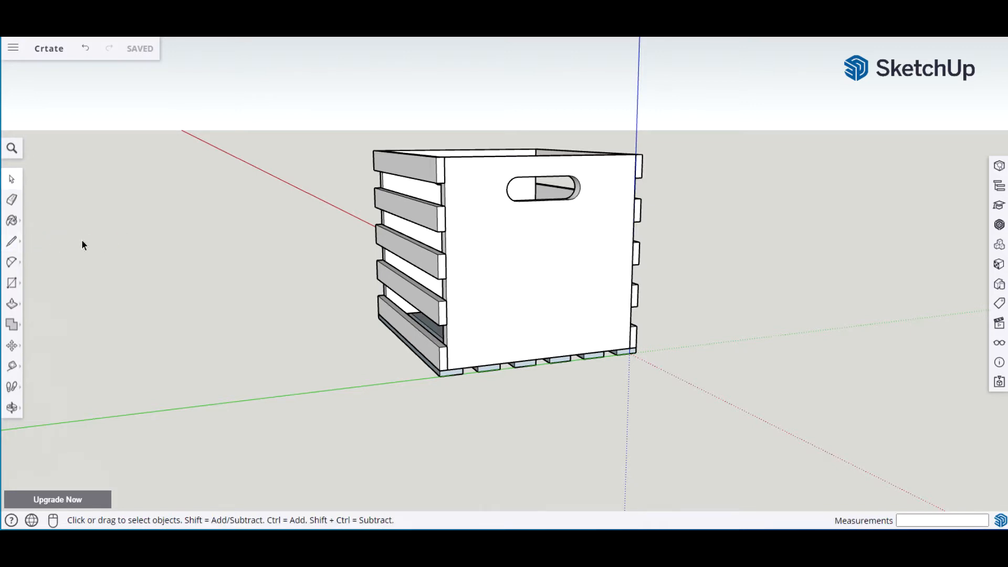
key(l)
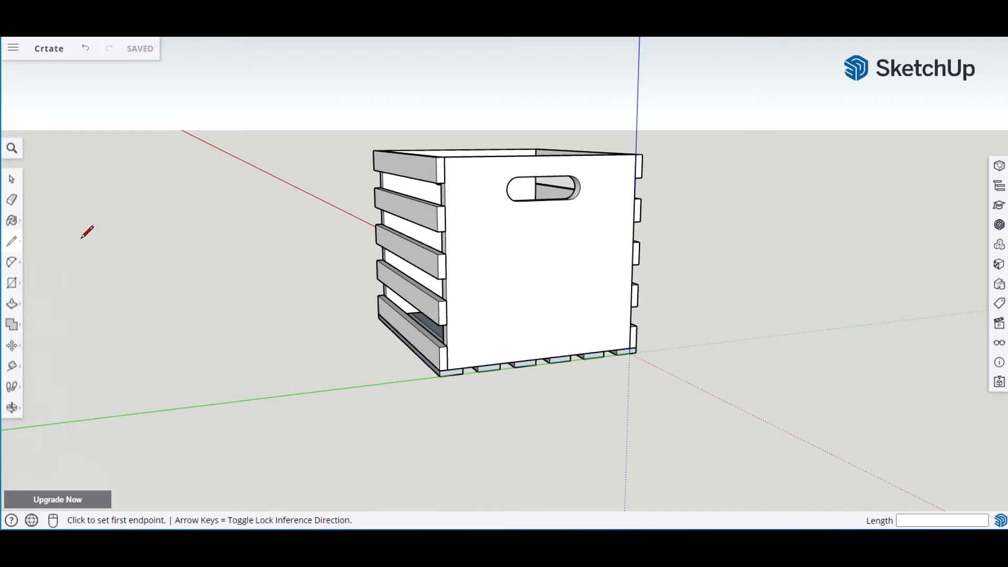
key(space)
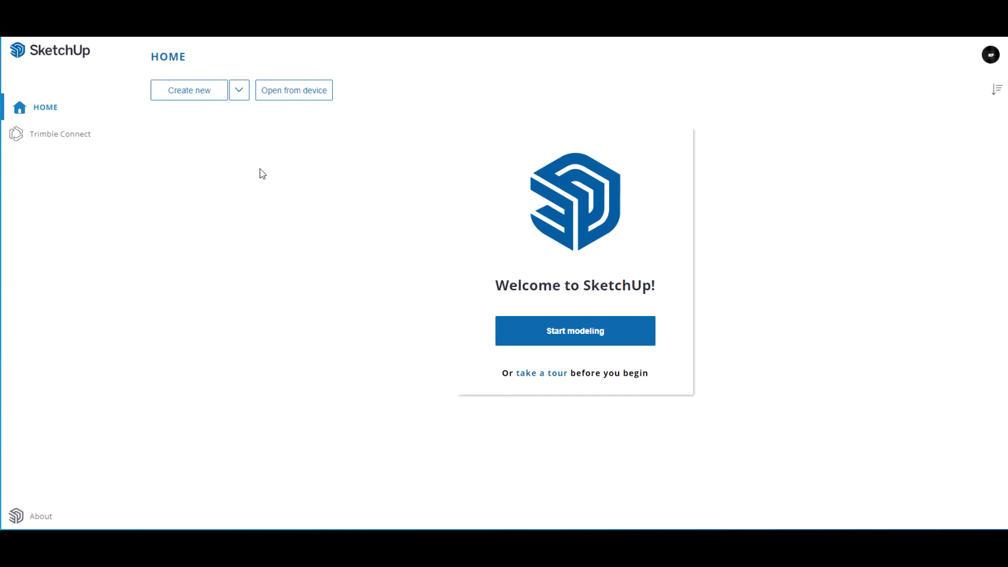
Step: Create a new model with the Fractional - Inches template and delete the default human figure
click(239, 96)
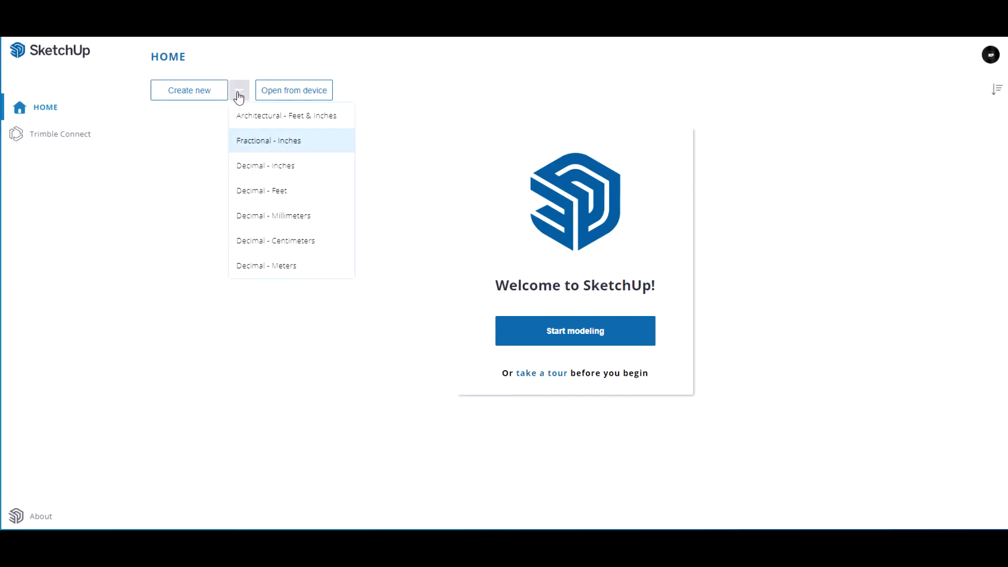
click(251, 141)
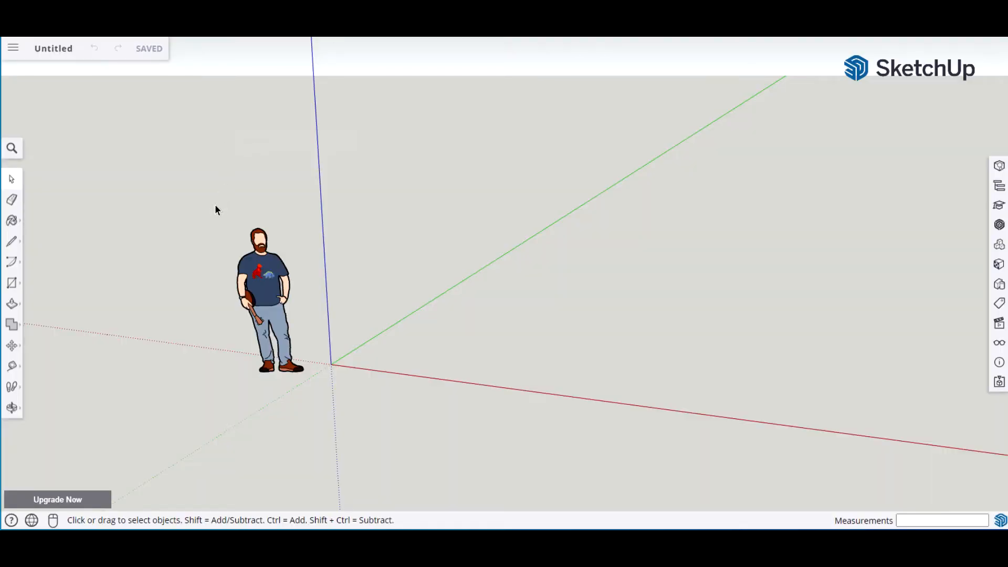
drag(213, 205, 313, 411)
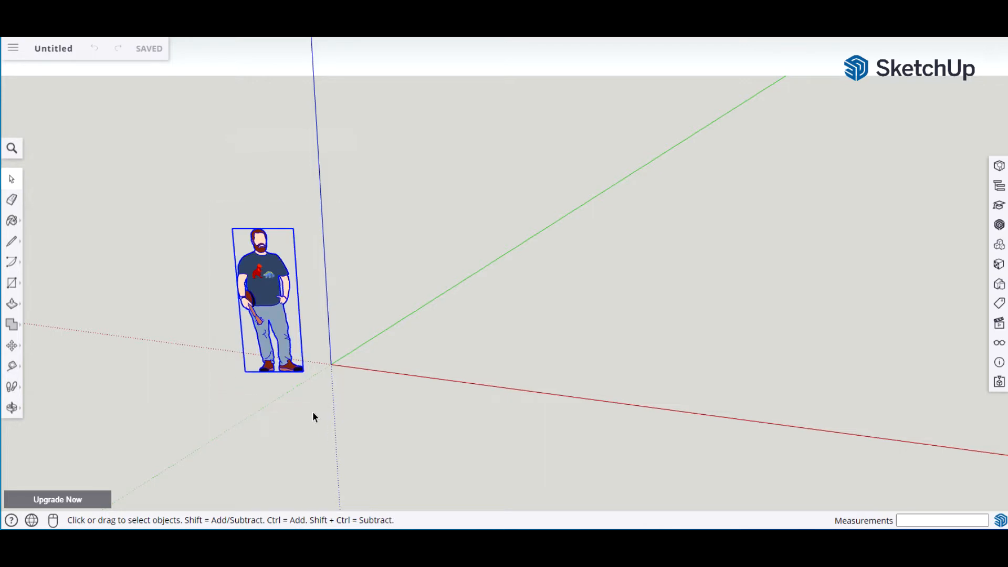
key(Delete)
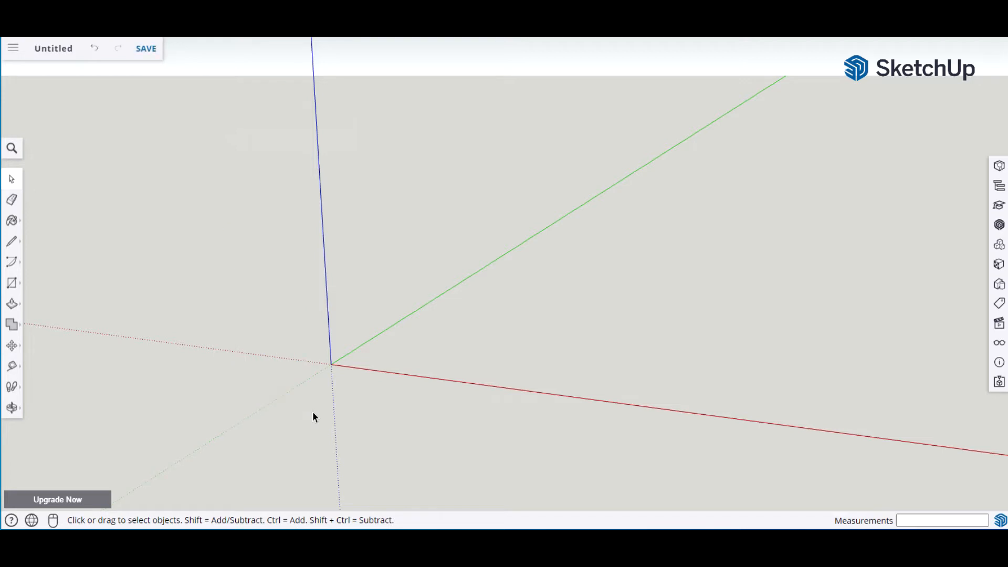
Step: Draw a 13 by 13 inch upright square from the origin on the plane of the green and blue axes
middle_drag(516, 350, 501, 348)
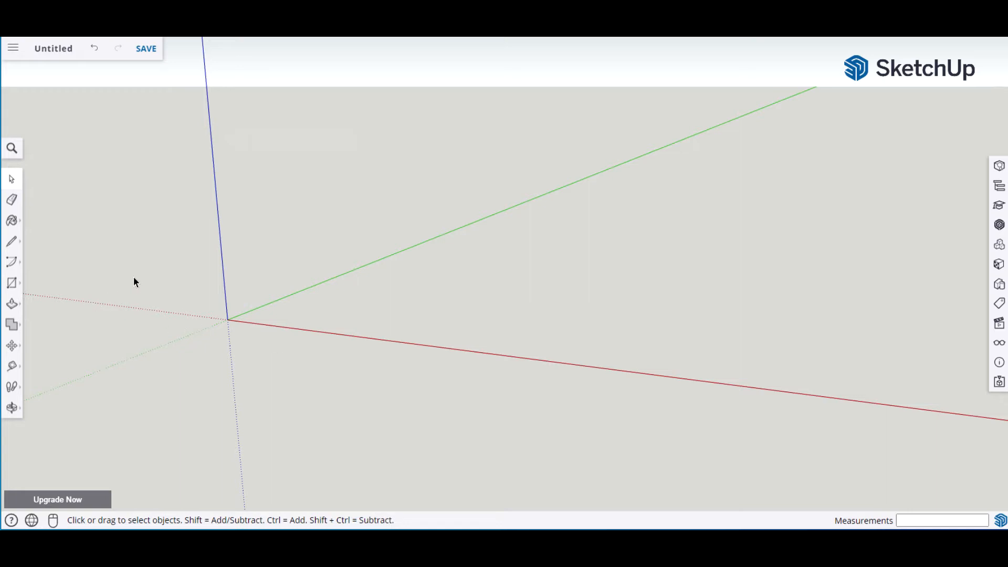
key(r)
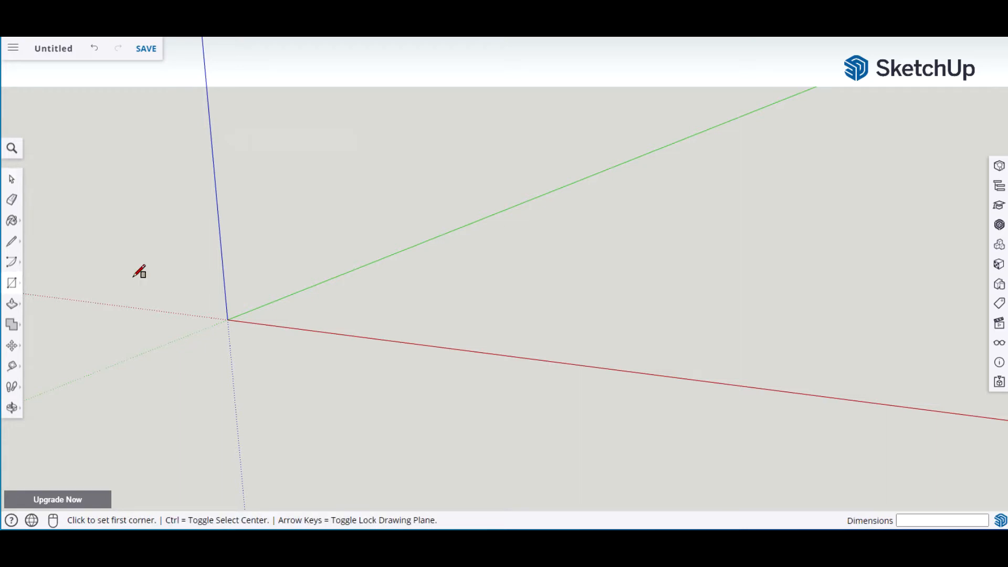
click(227, 319)
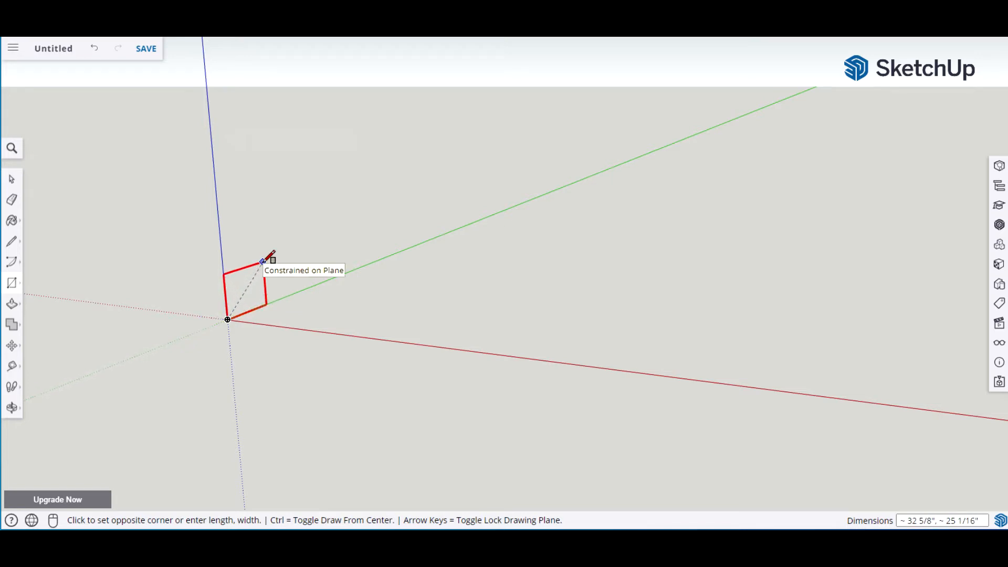
click(262, 261)
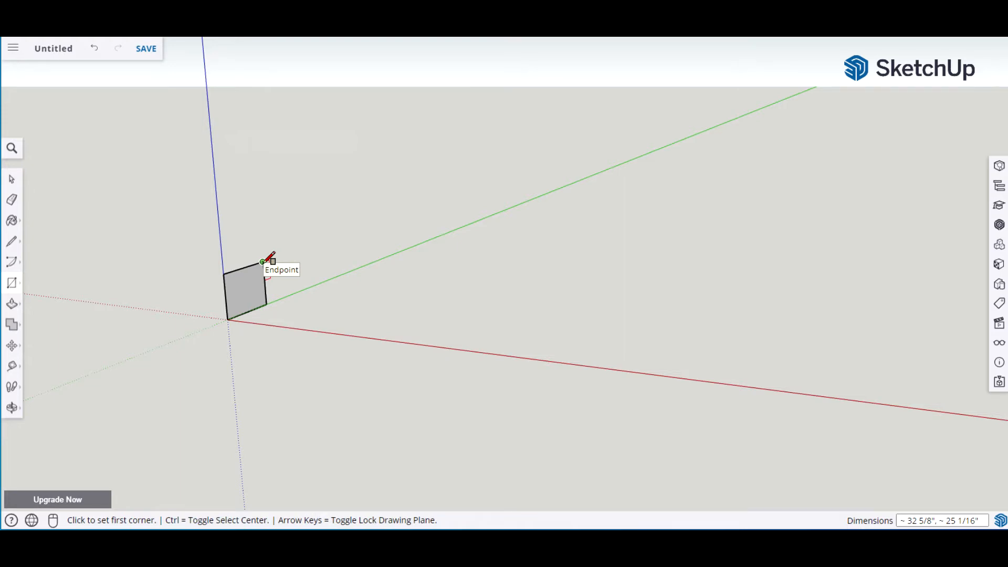
text(1)
key(Return)
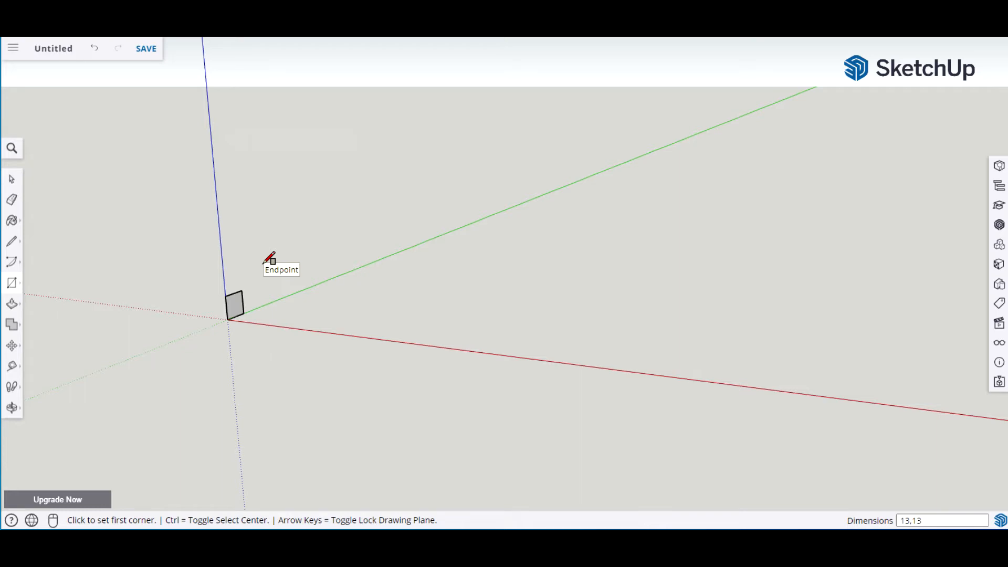
key(space)
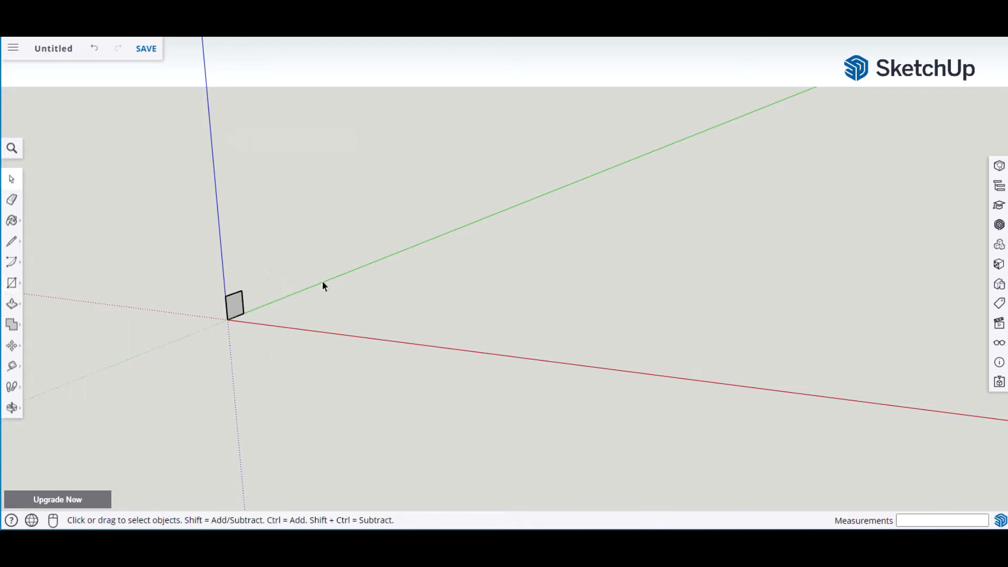
Step: Bring the square into a close, centred view facing it straight on
key(o)
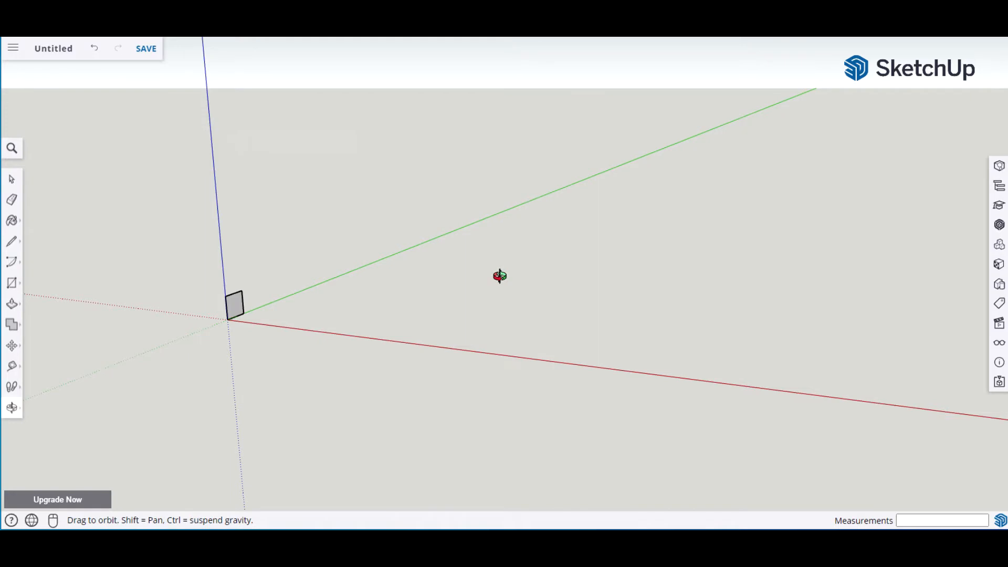
drag(499, 275, 184, 220)
key(space)
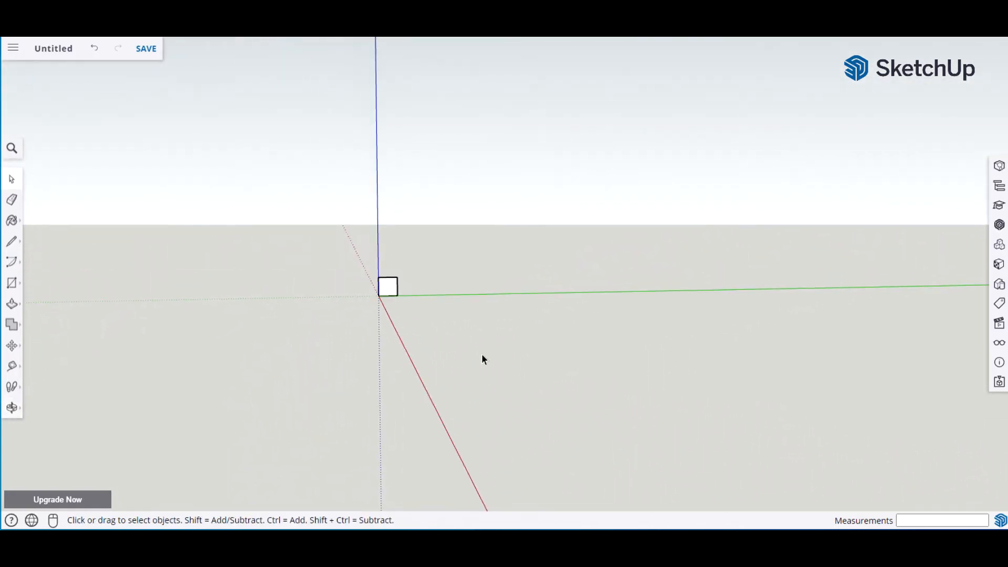
scroll(482, 353, up, 5)
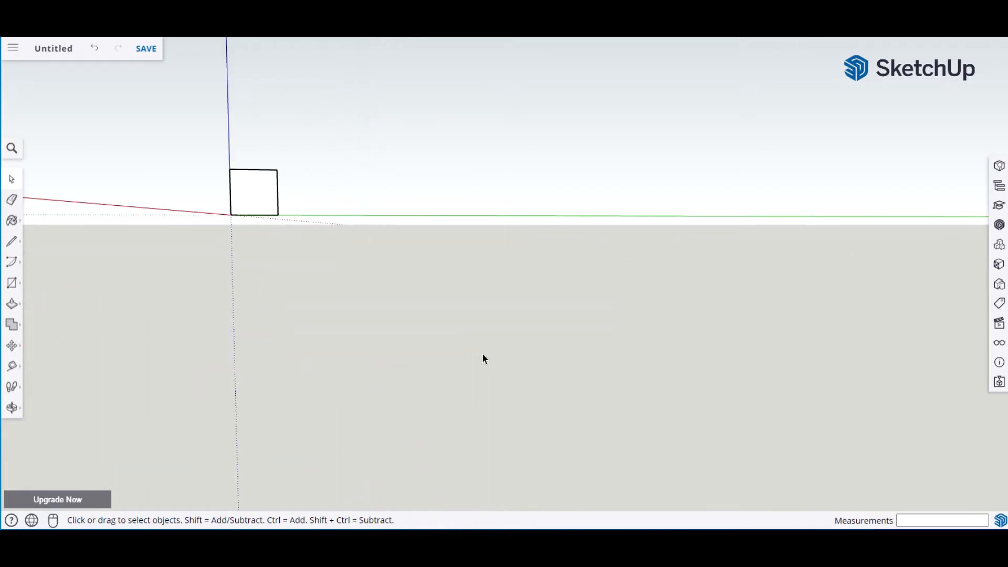
key(h)
drag(304, 265, 512, 362)
key(o)
drag(646, 324, 605, 294)
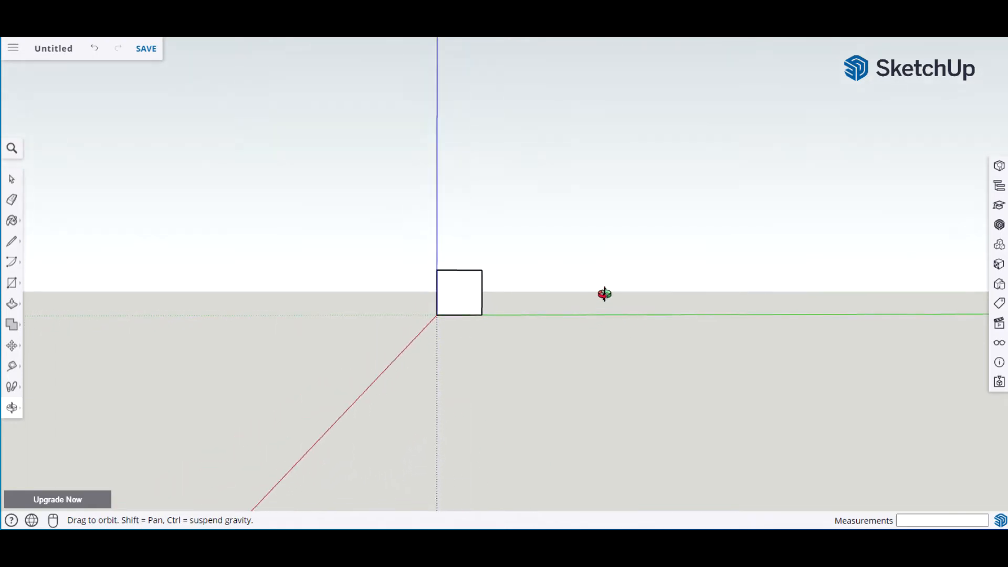
key(h)
scroll(530, 378, up, 5)
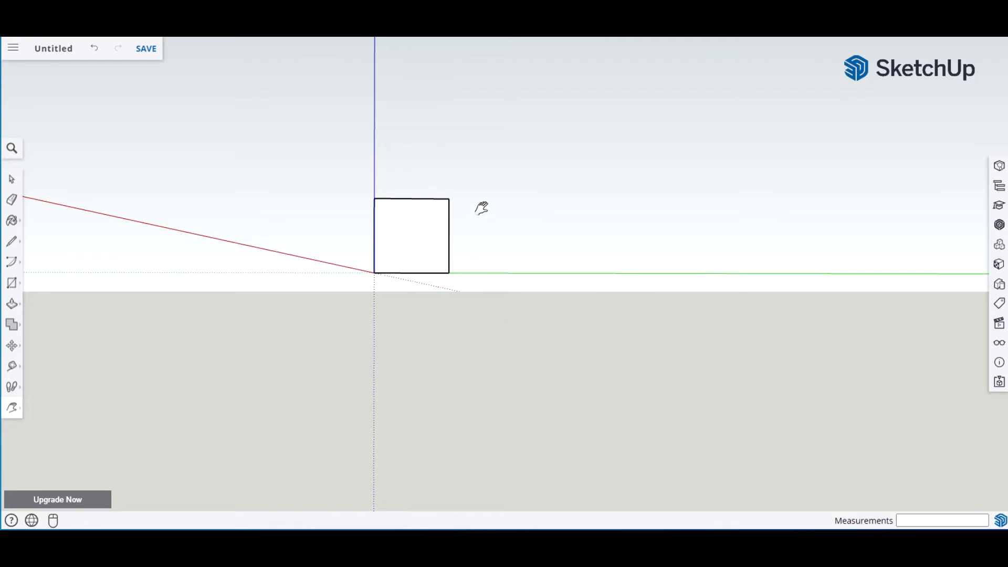
drag(482, 203, 549, 313)
scroll(550, 329, up, 6)
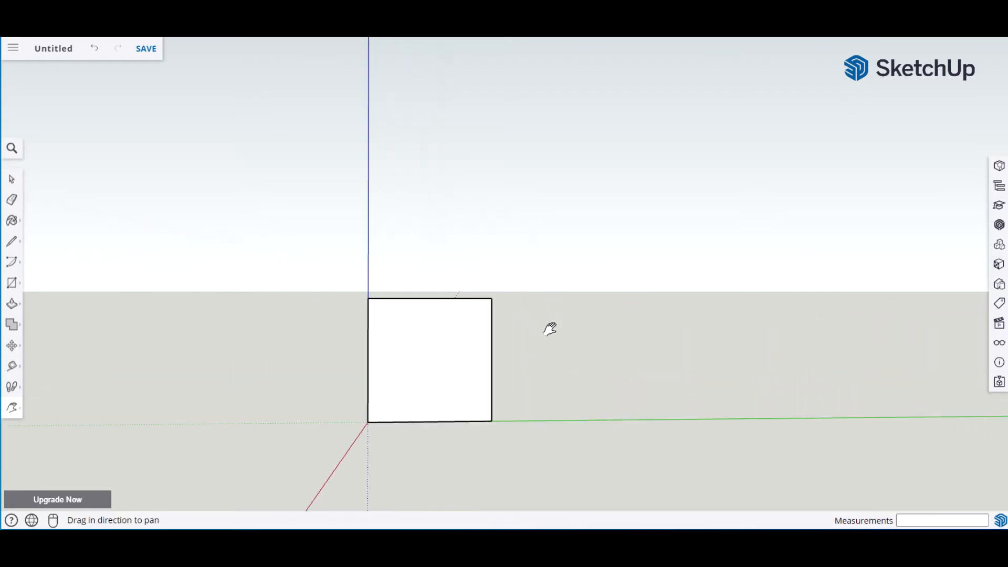
drag(504, 308, 560, 238)
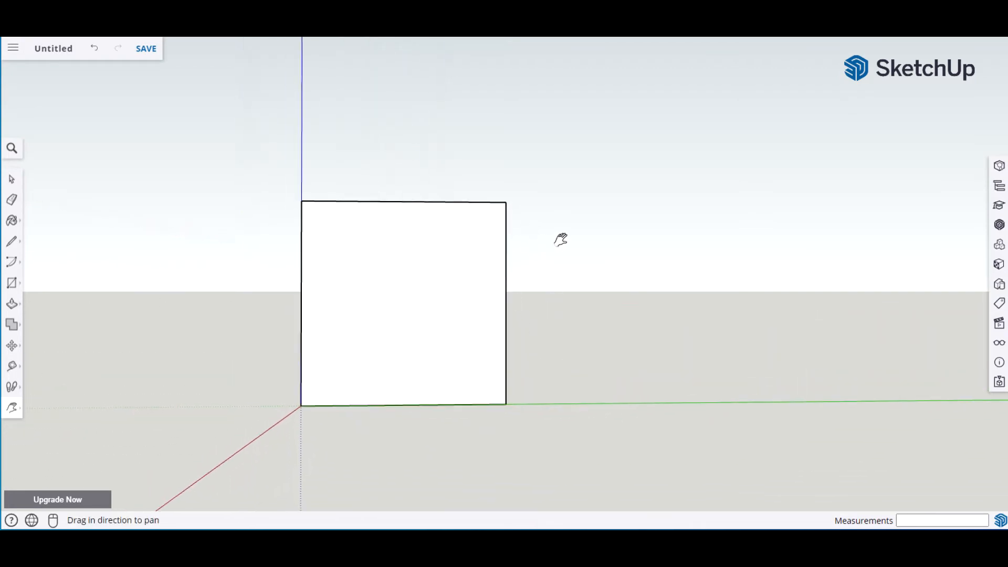
drag(632, 279, 682, 266)
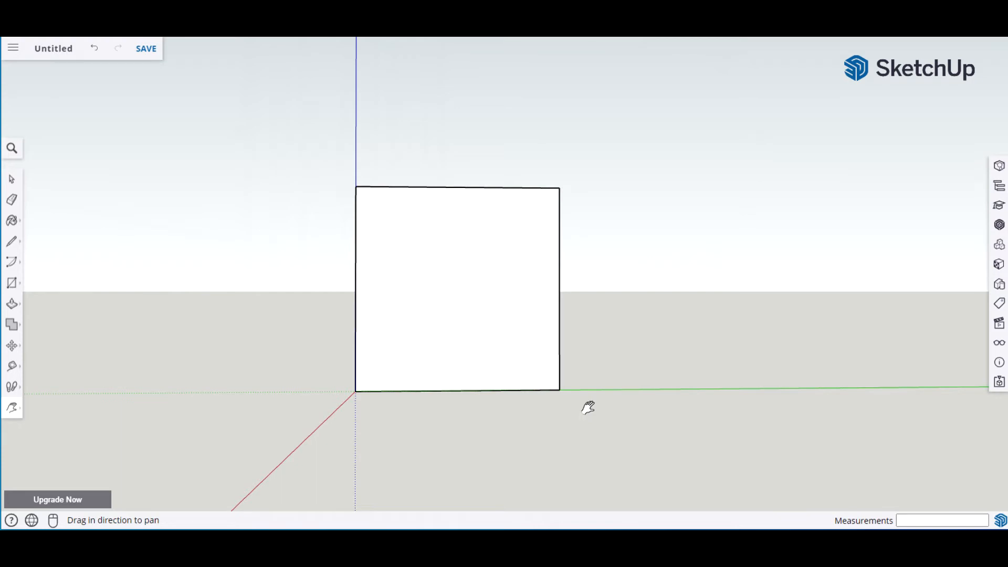
Step: Place a horizontal guide 1.25 inches below the square's top edge with the Tape Measure tool
key(space)
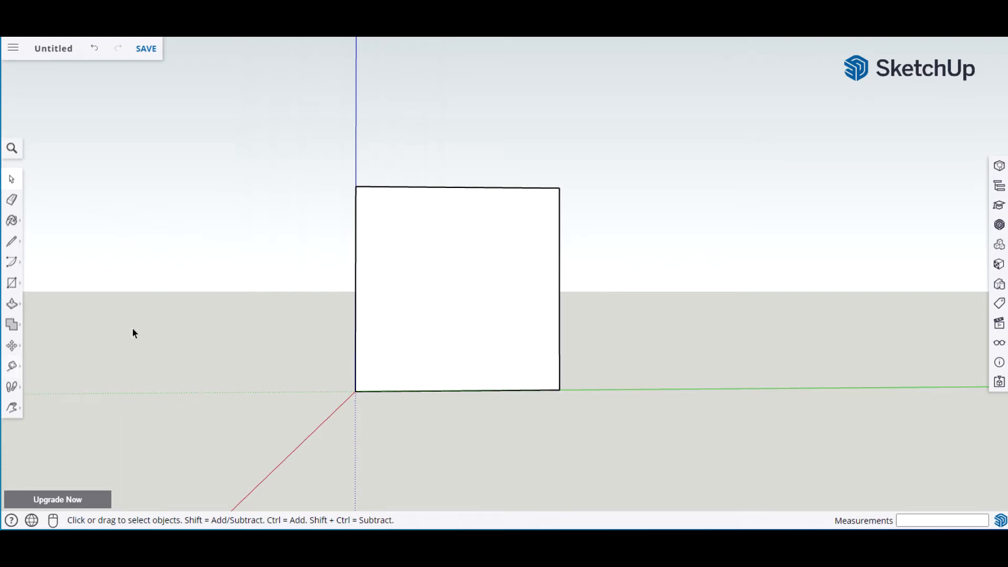
key(t)
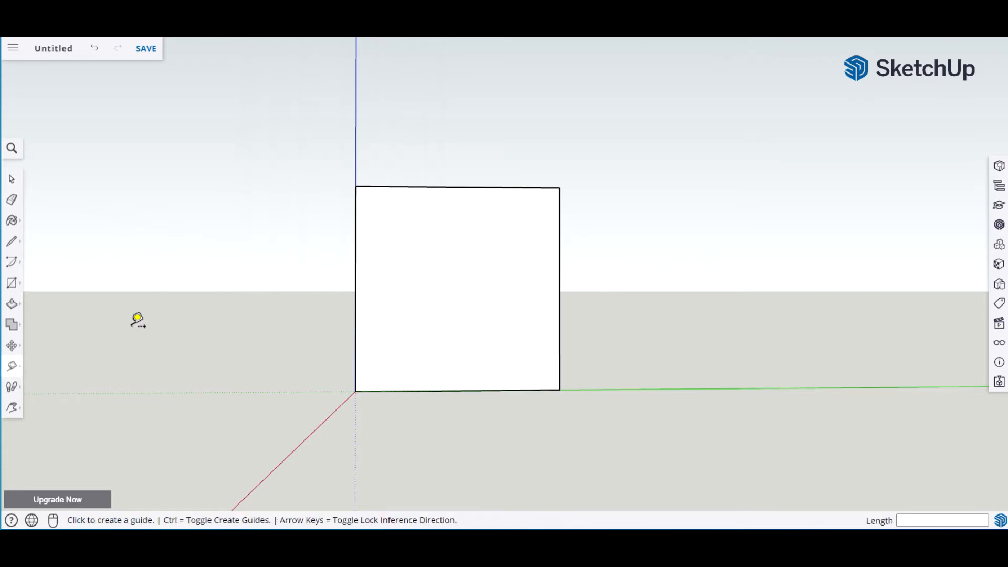
click(376, 187)
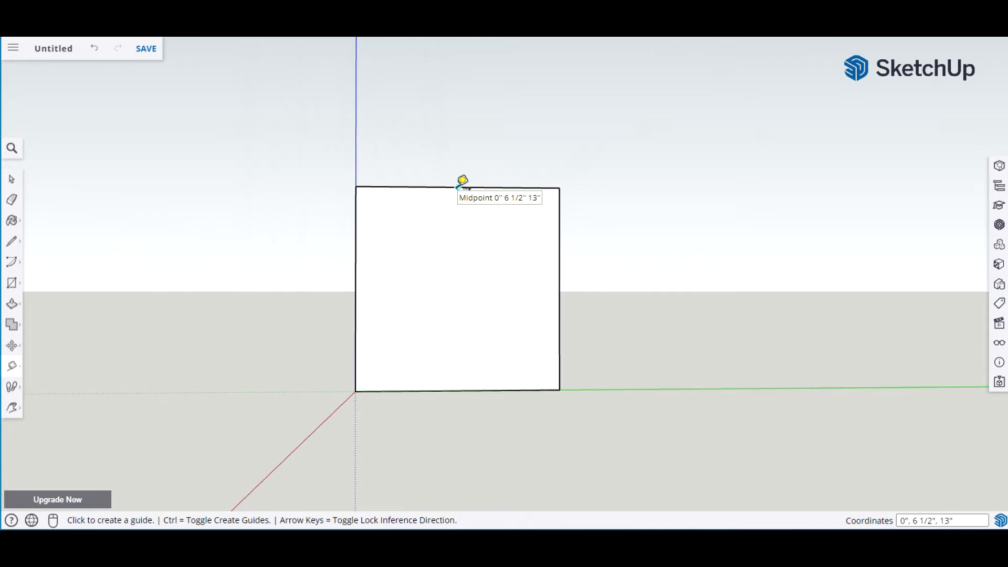
click(424, 187)
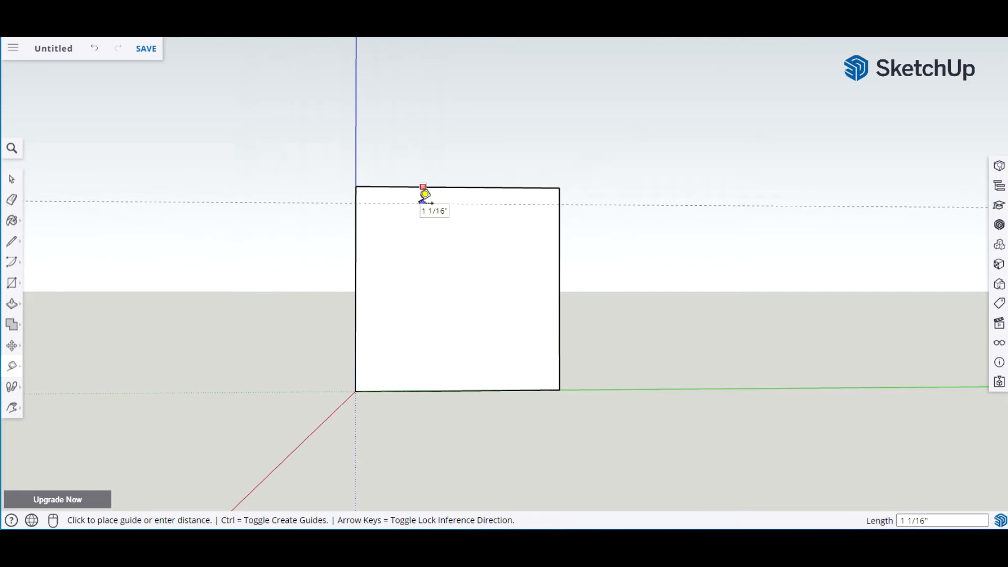
text(1.25)
key(Return)
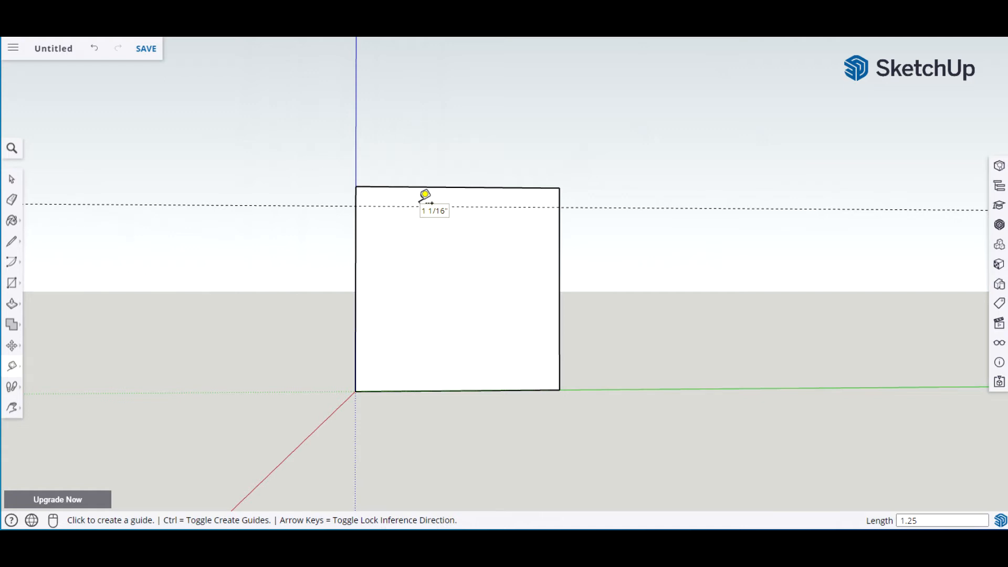
Step: Add a second horizontal guide 1.5 inches below the first guide
click(414, 207)
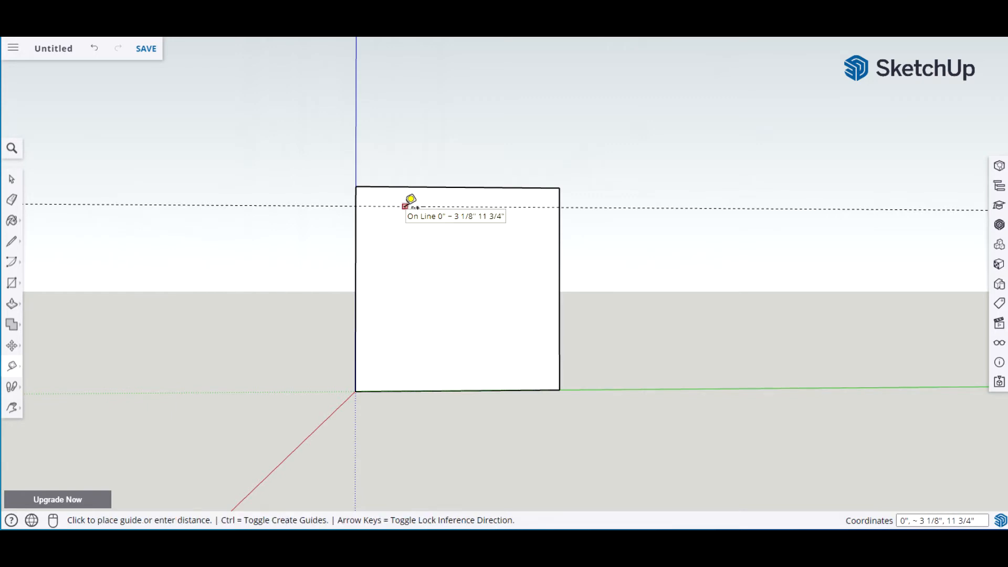
click(405, 206)
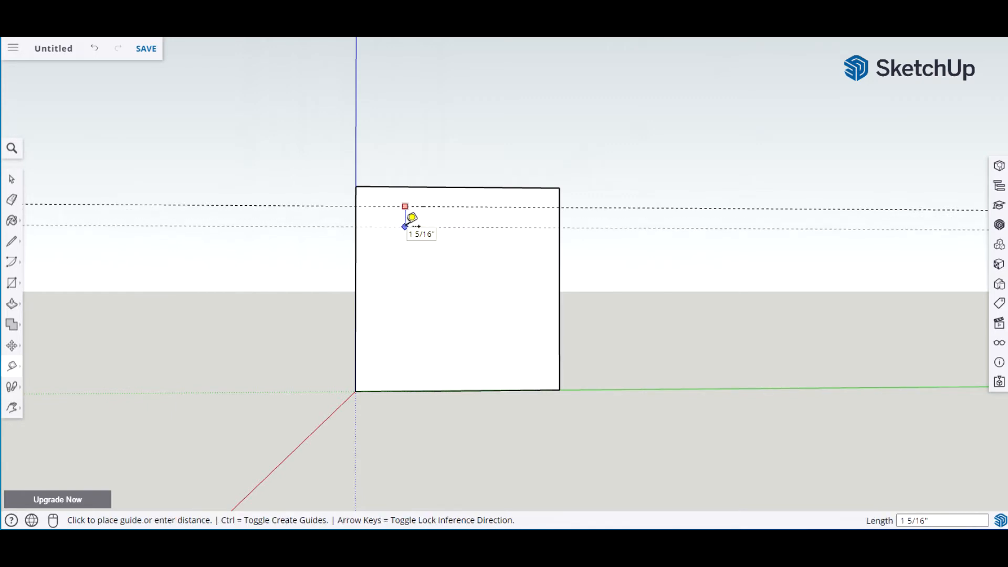
text(1.5)
key(Return)
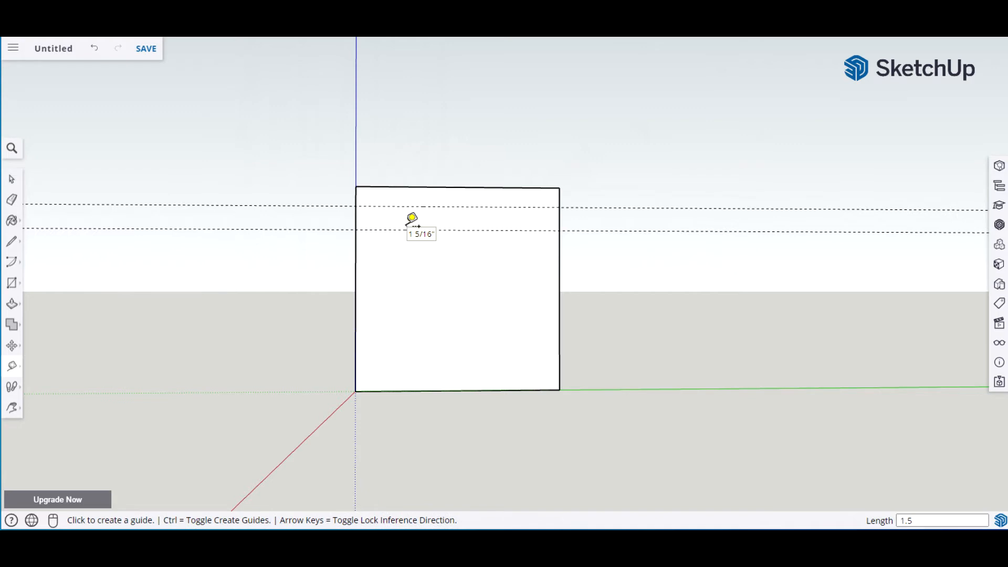
key(space)
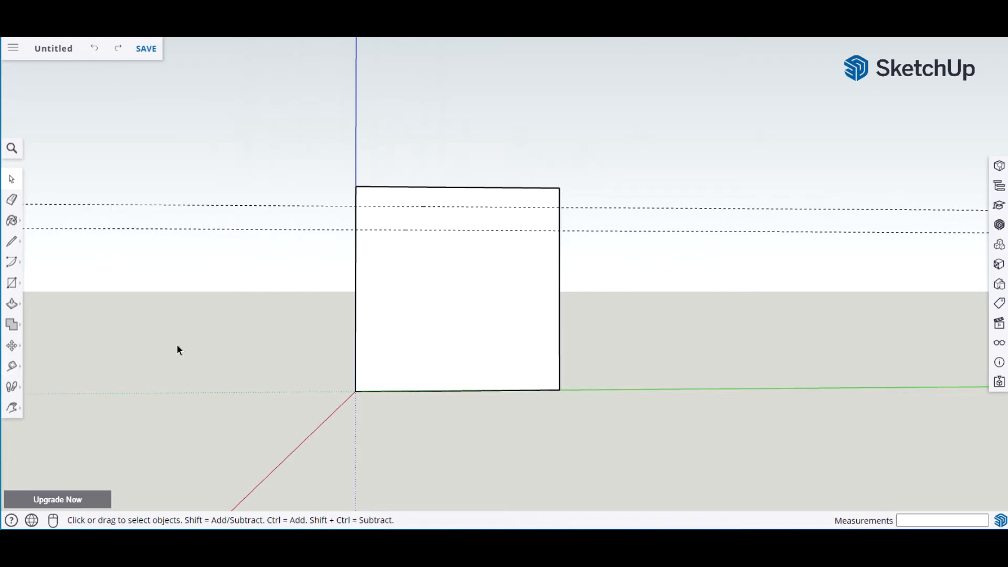
Step: Place a vertical guide through the midpoint of the square's top edge, offset from its left edge
key(t)
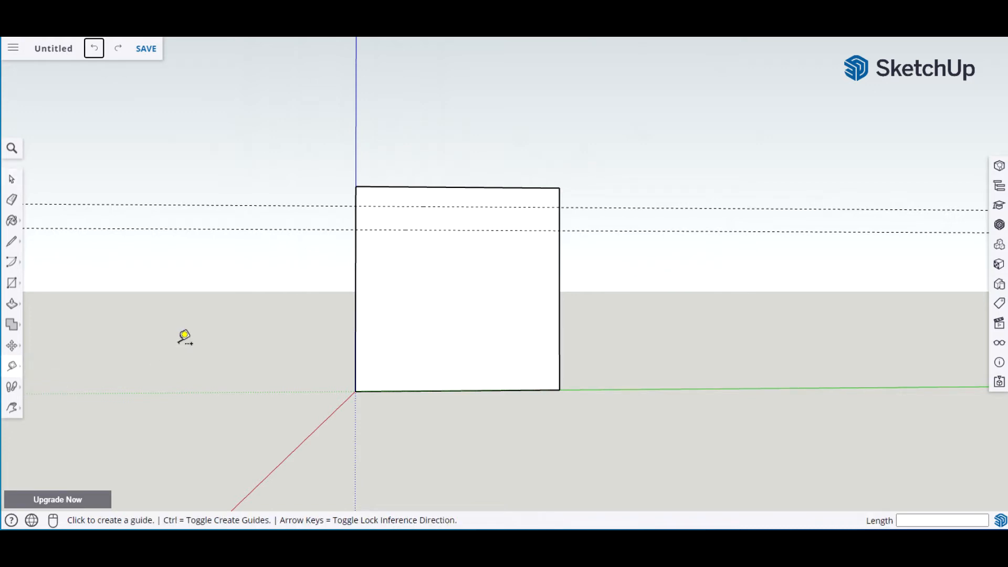
click(356, 289)
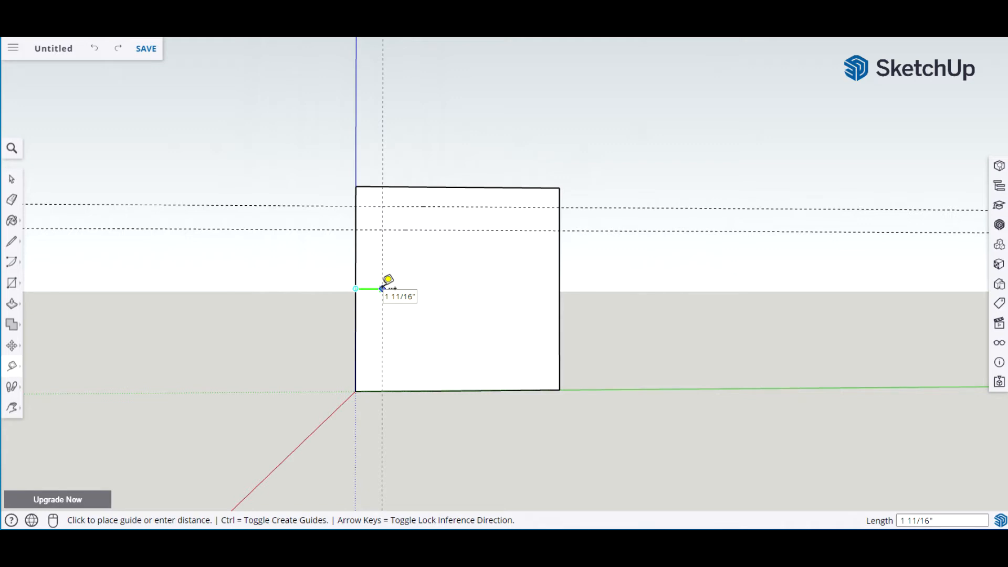
click(465, 181)
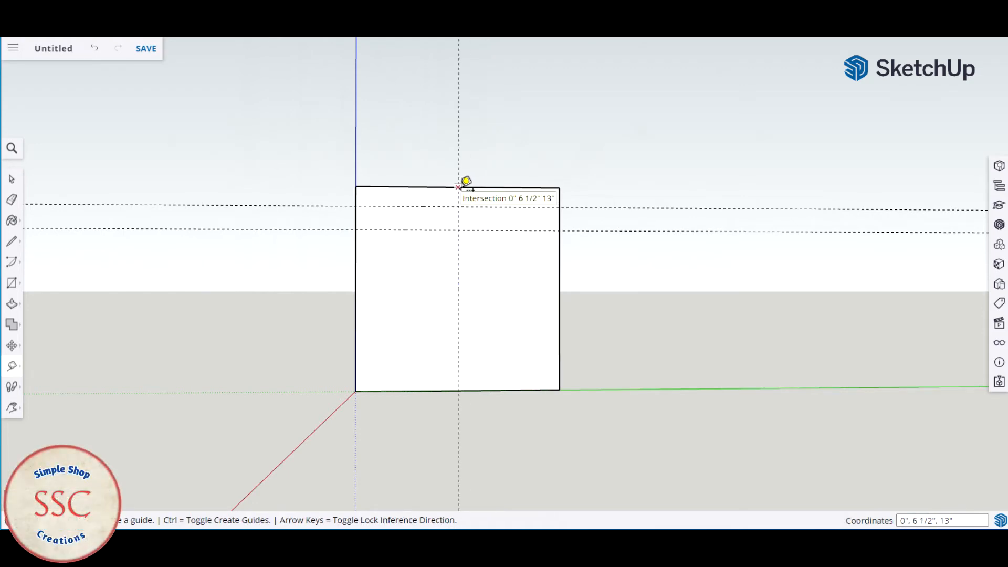
key(space)
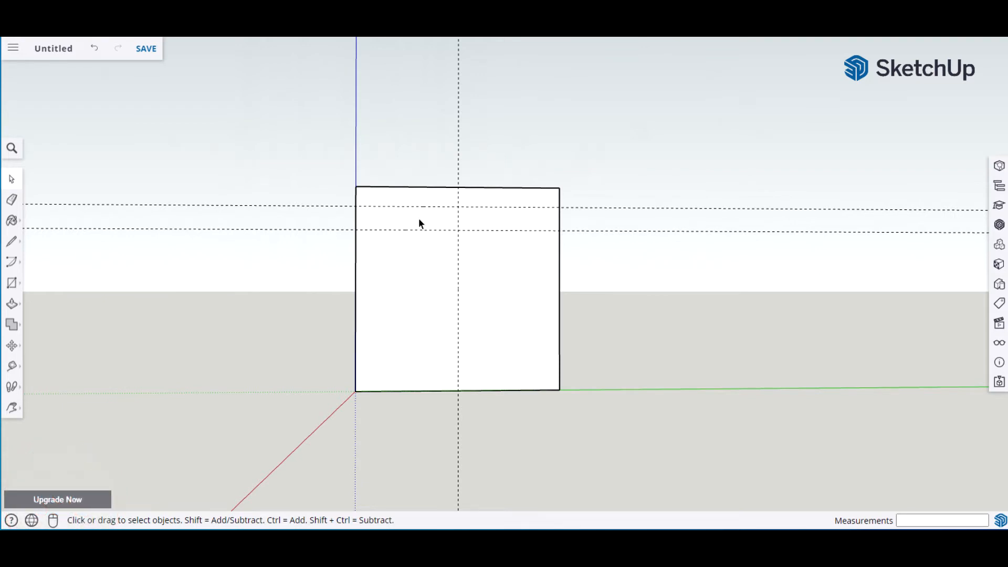
Step: Add vertical guides 2.5 inches to each side of the vertical centre guide
key(t)
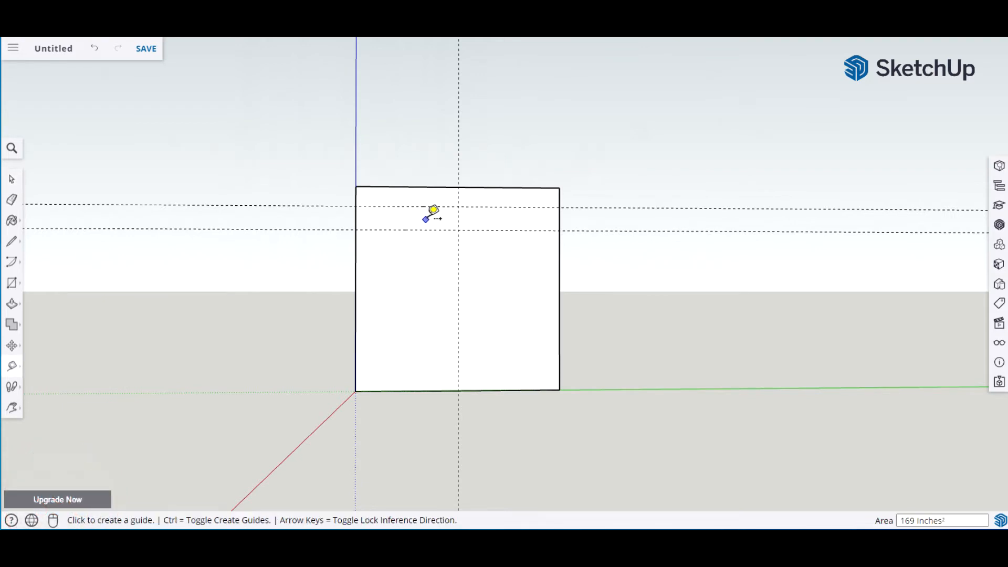
click(458, 212)
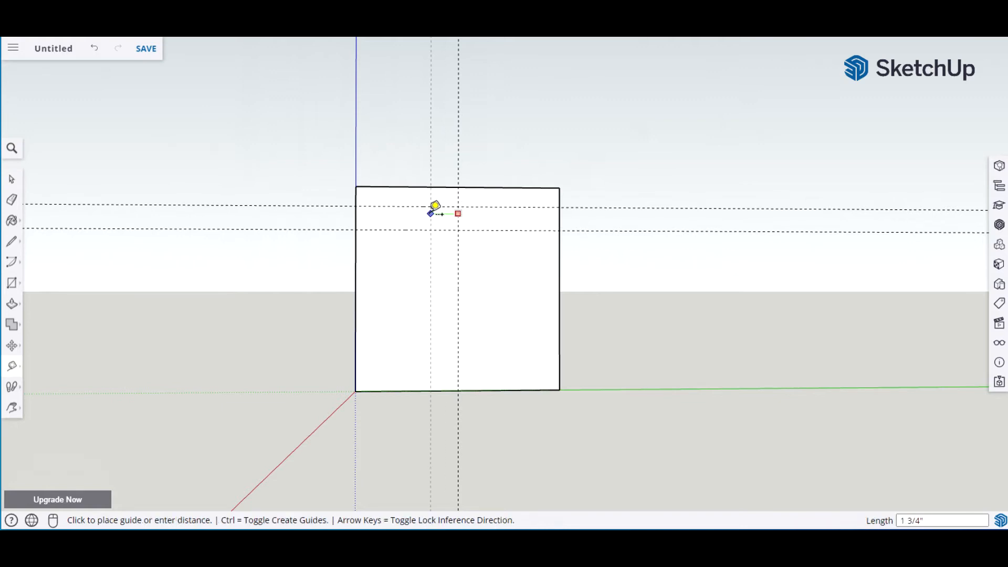
text(2.54)
key(Return)
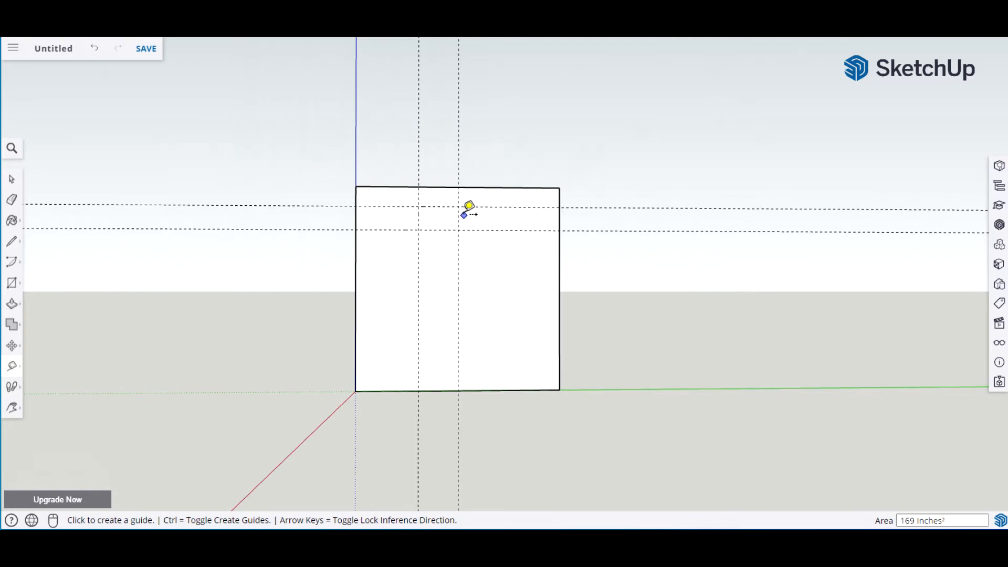
click(459, 213)
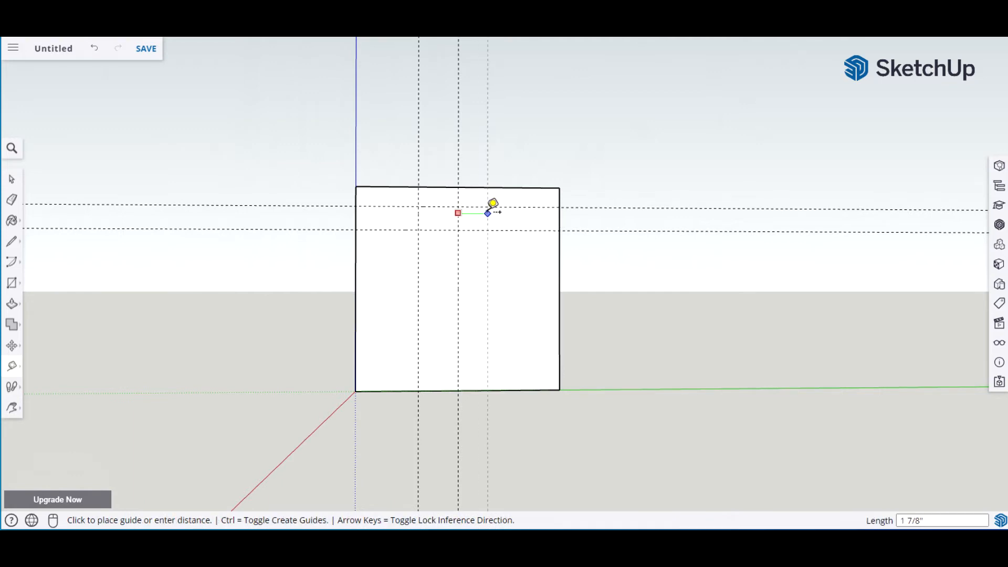
text(2.5)
key(Return)
key(space)
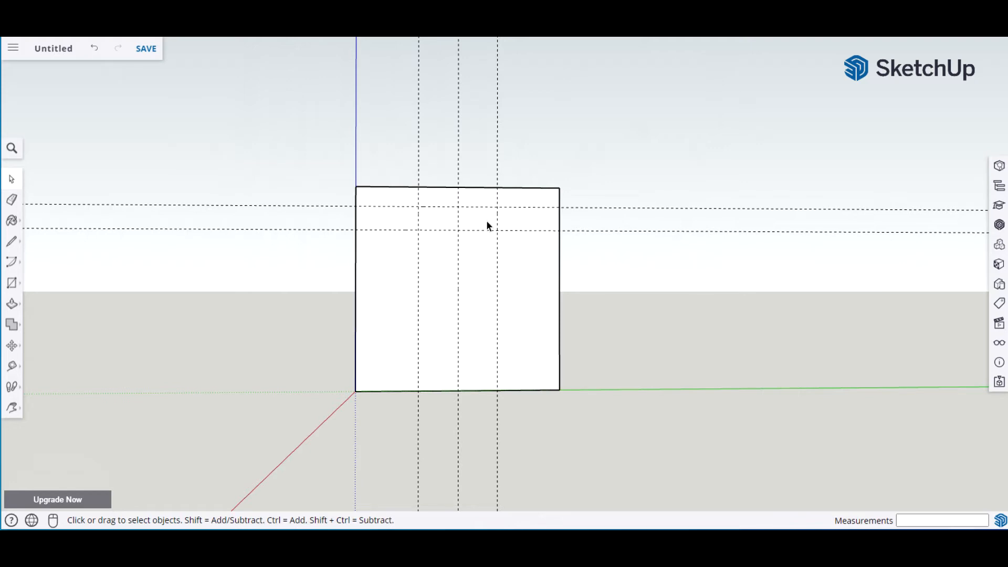
Step: Add a vertical guide 0.75 inch inward from each of the two outer vertical guides
key(t)
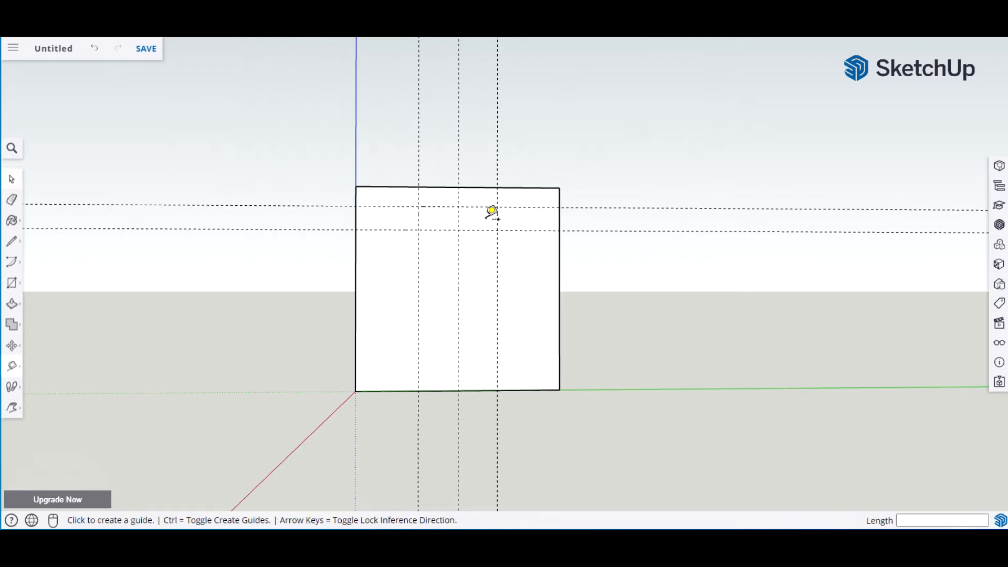
click(420, 212)
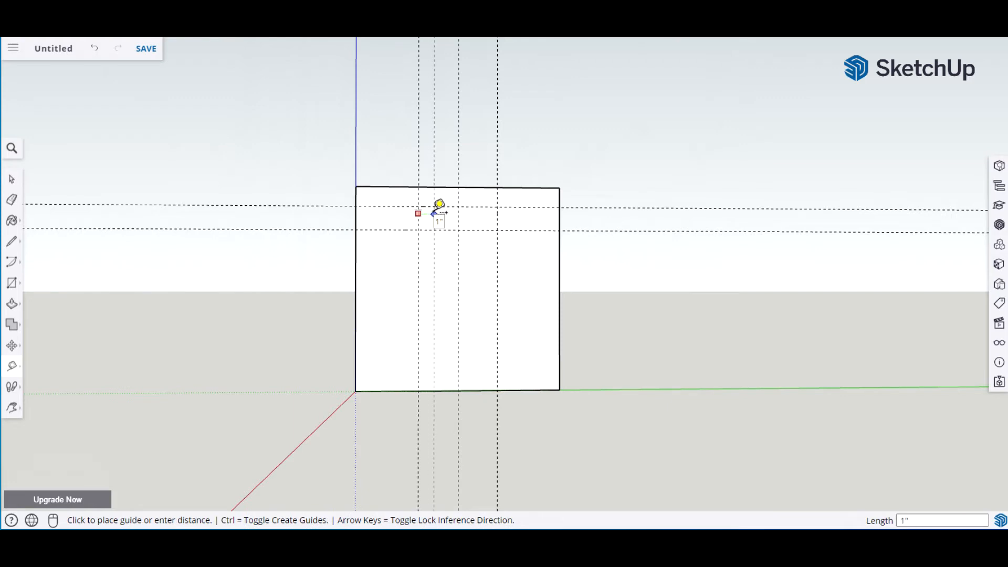
text(.75)
key(Return)
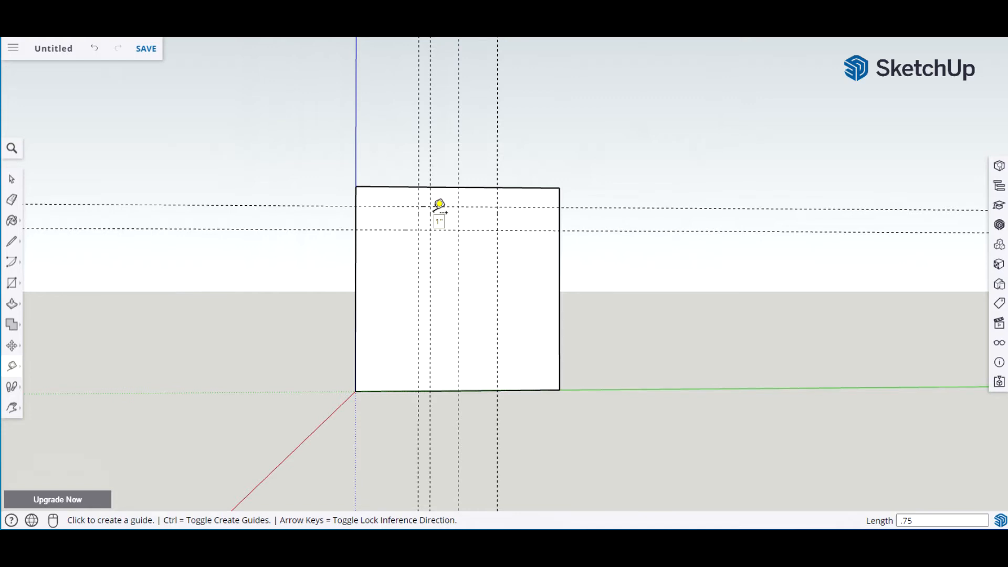
click(497, 212)
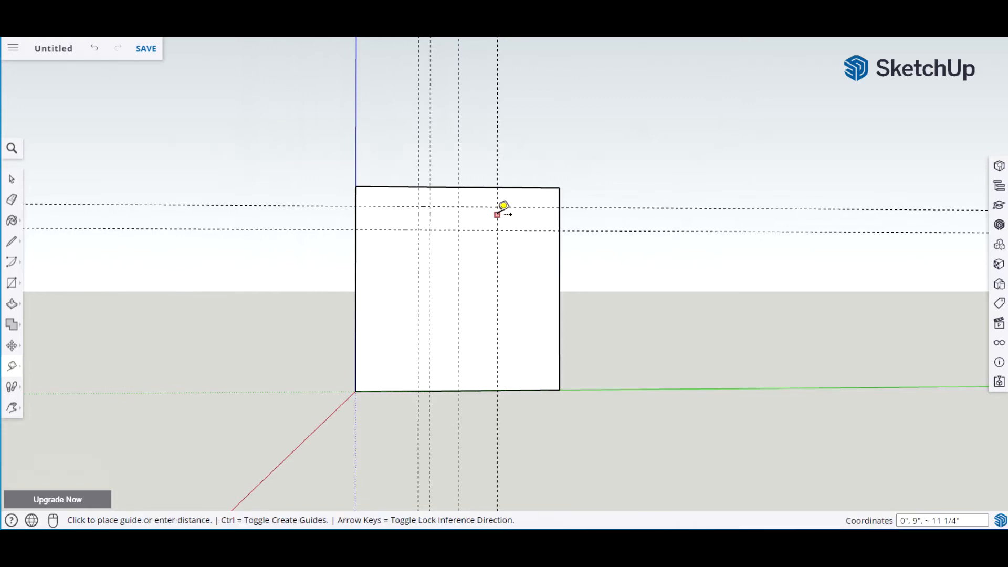
text(.75)
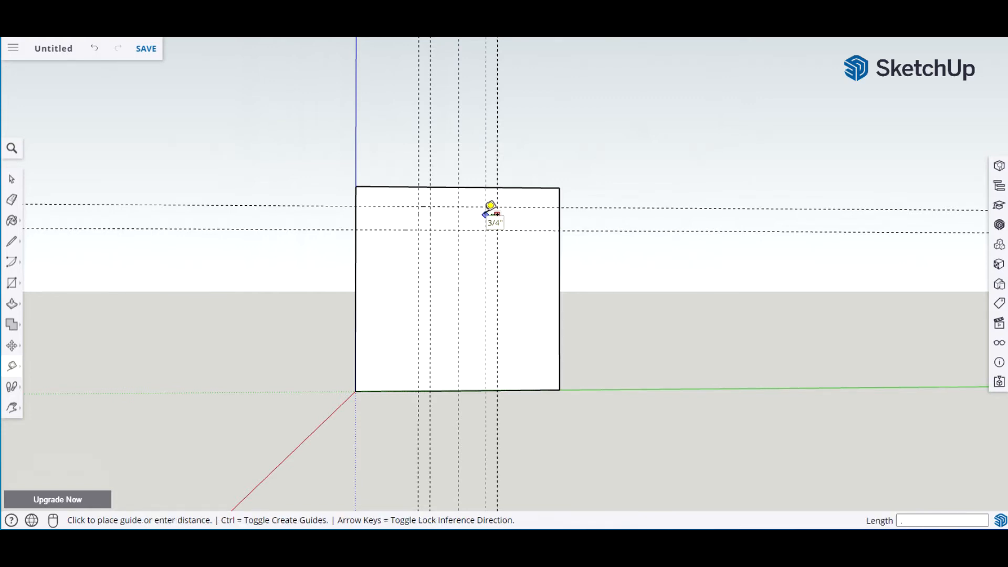
key(Return)
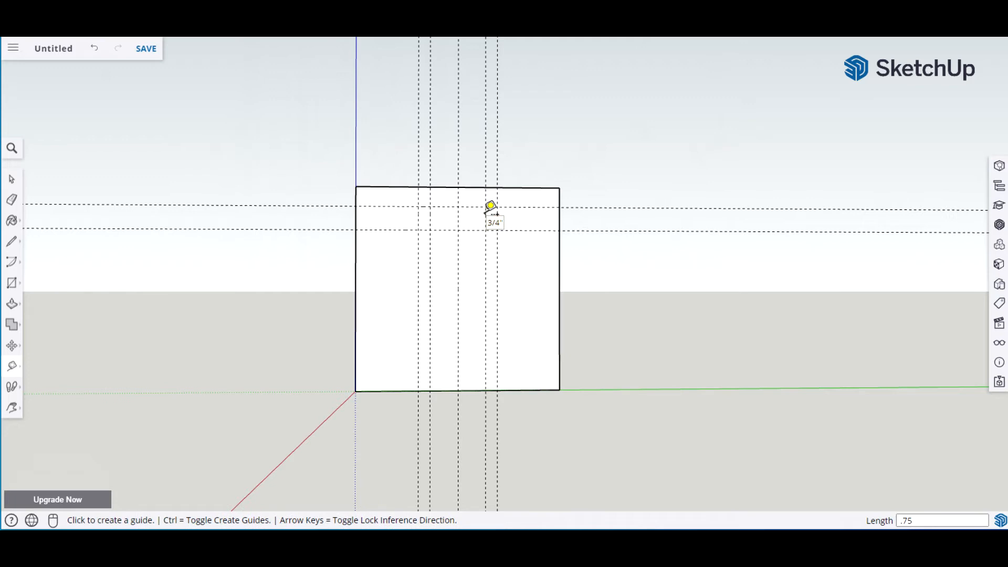
key(space)
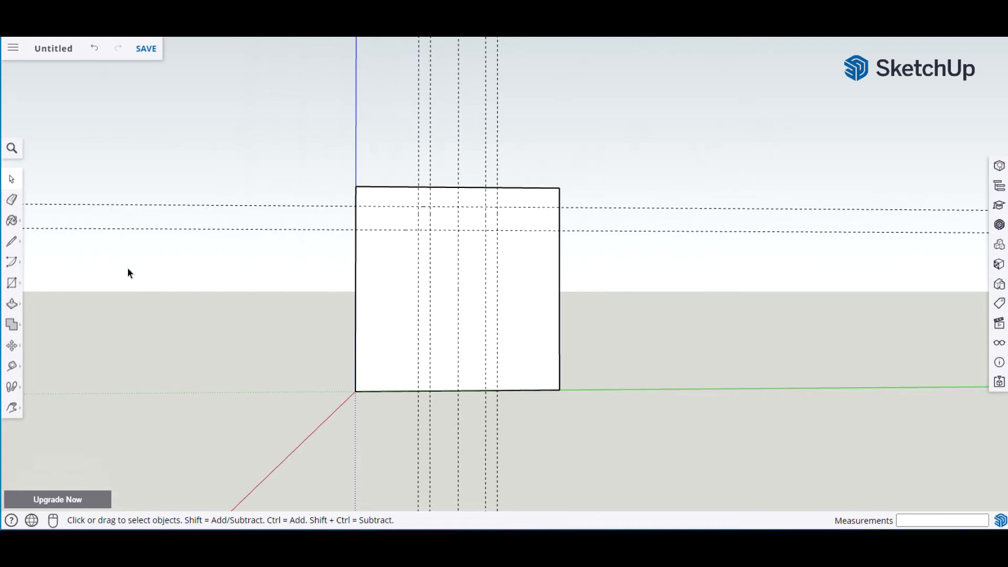
Step: Draw the handle's left half circle with the 2 Point Arc tool between the inner-left guide intersections, bulging 3/4 inch outward
click(14, 269)
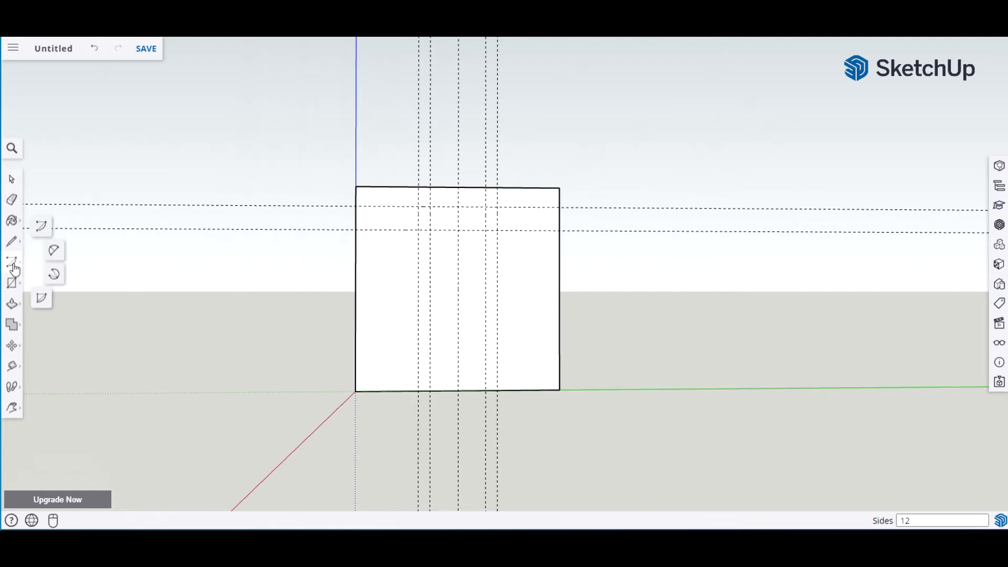
click(42, 226)
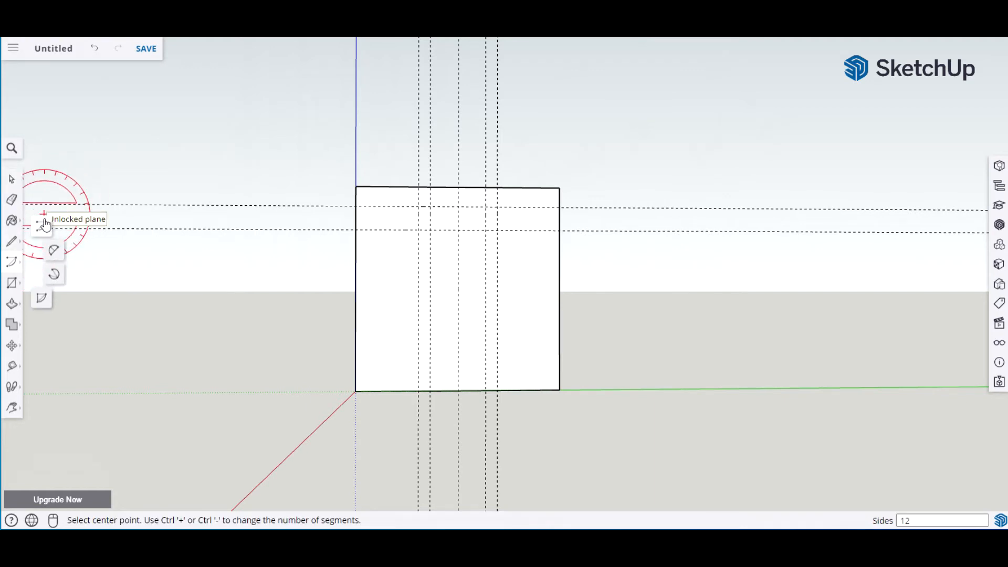
click(55, 254)
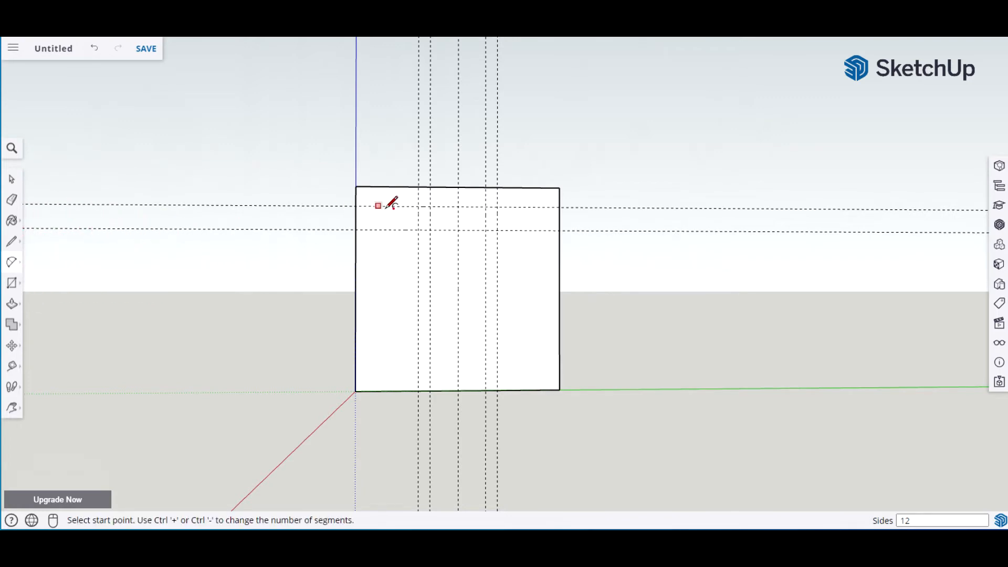
click(431, 206)
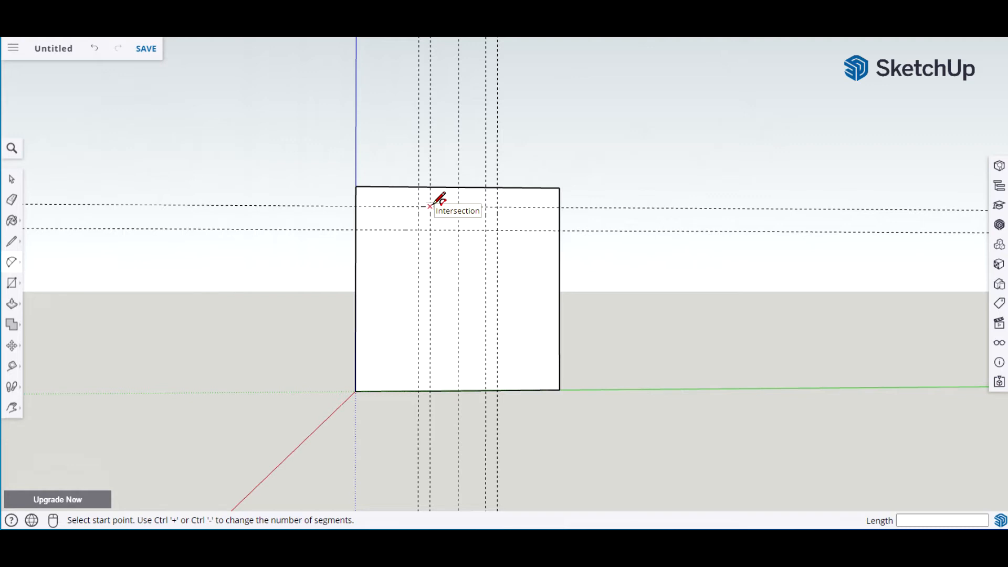
click(430, 206)
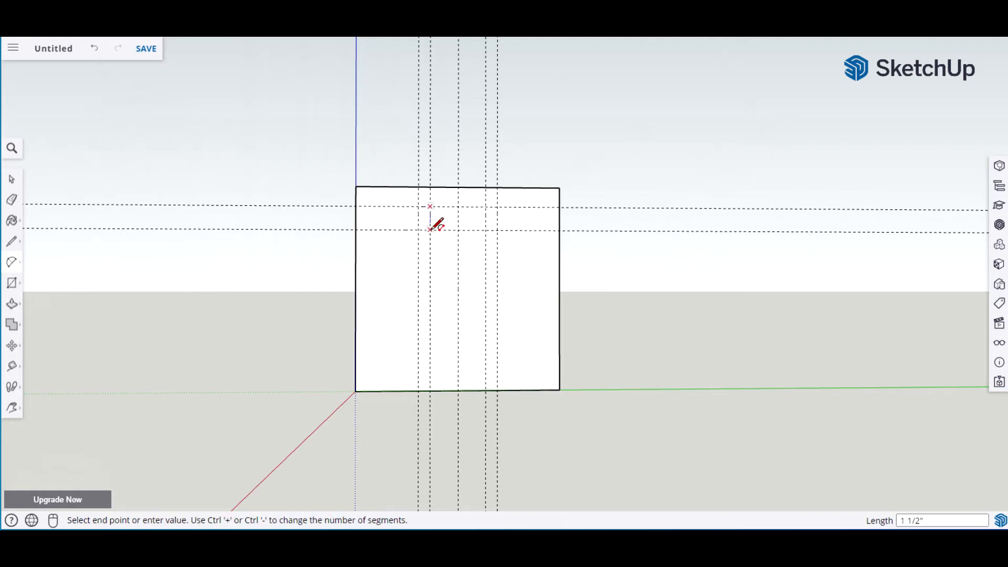
click(430, 229)
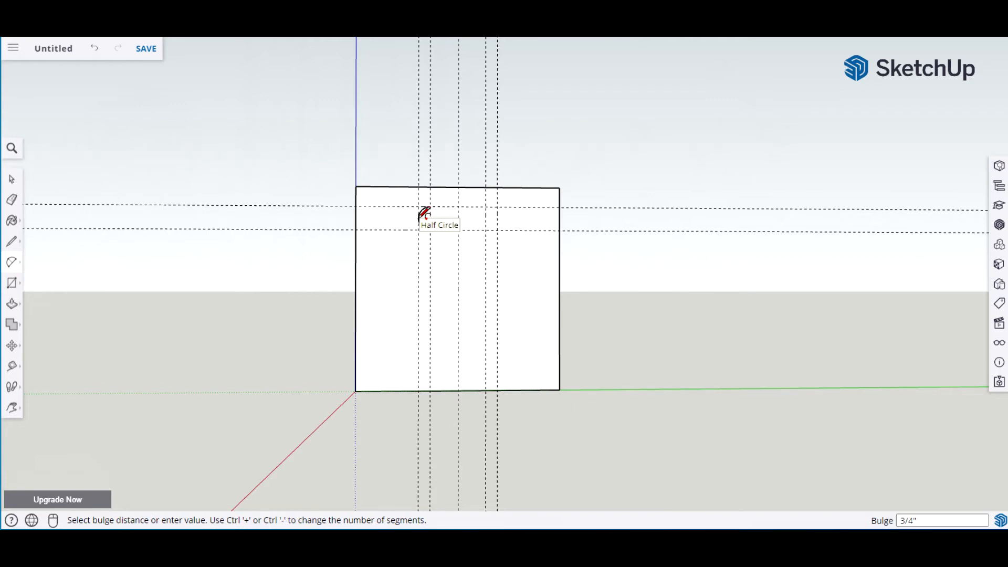
click(424, 213)
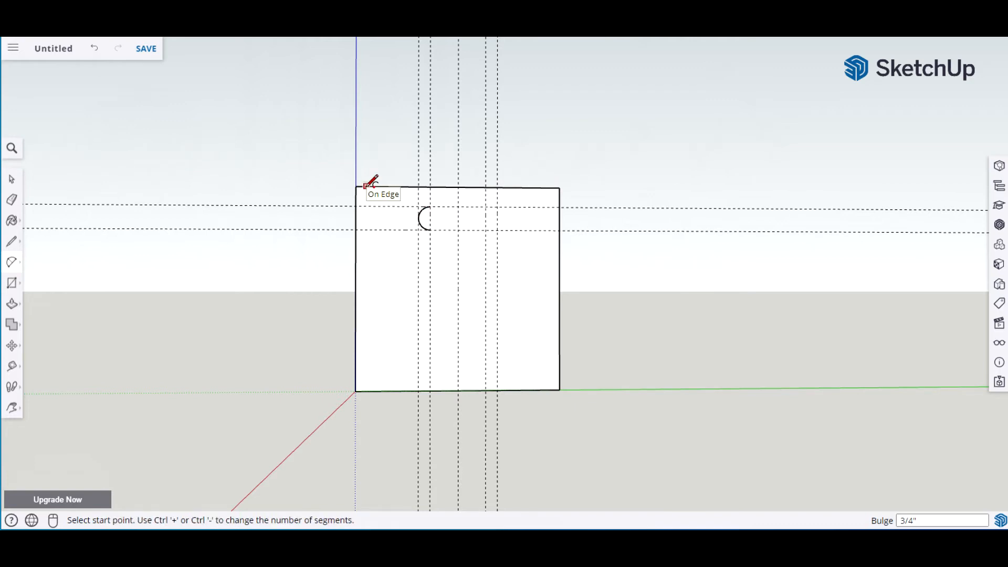
Step: Draw the handle's right half circle between the inner-right guide intersections, bulging 3/4 inch outward
click(485, 206)
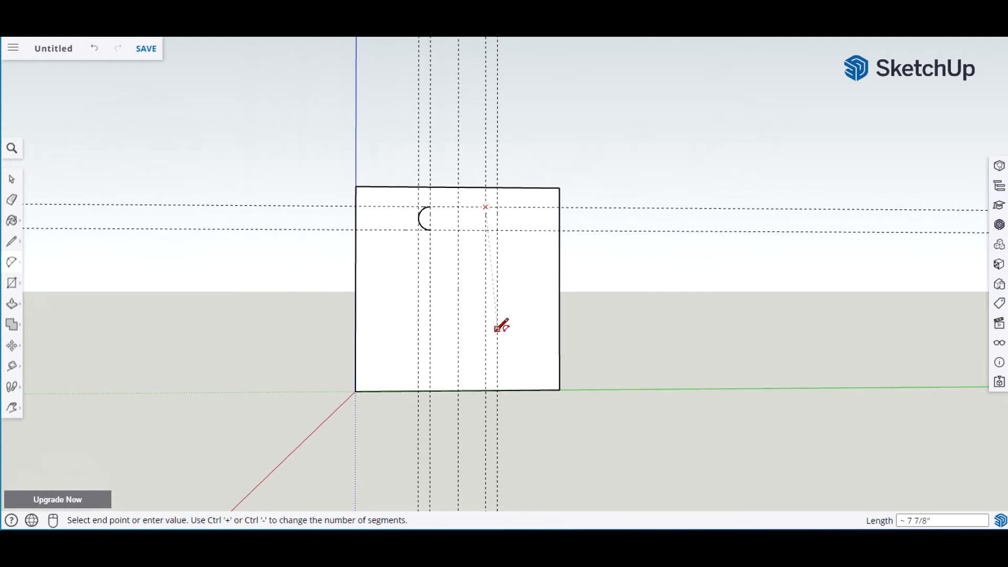
click(485, 229)
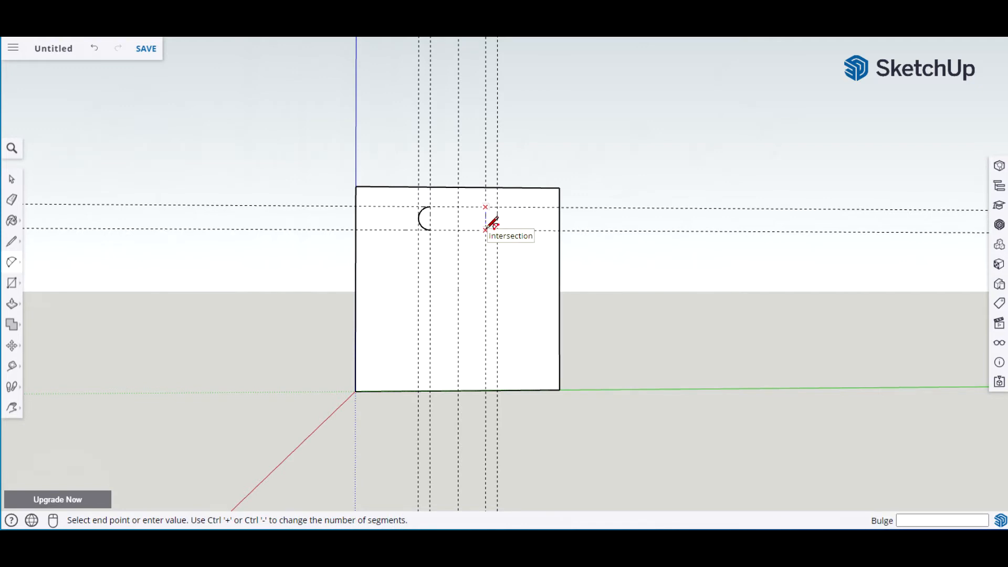
click(499, 217)
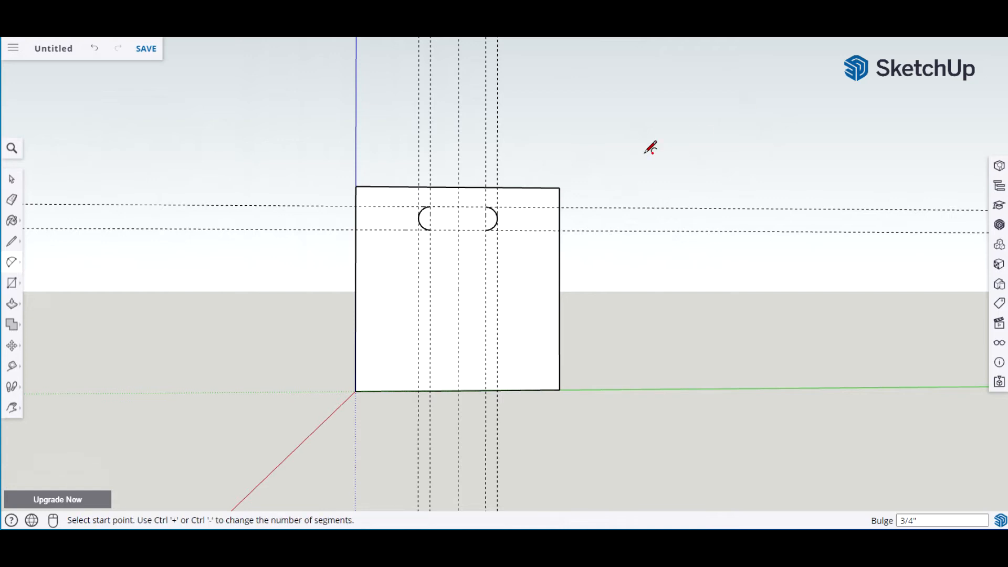
Step: Draw a straight line joining the upper ends of the handle's two half circles
key(space)
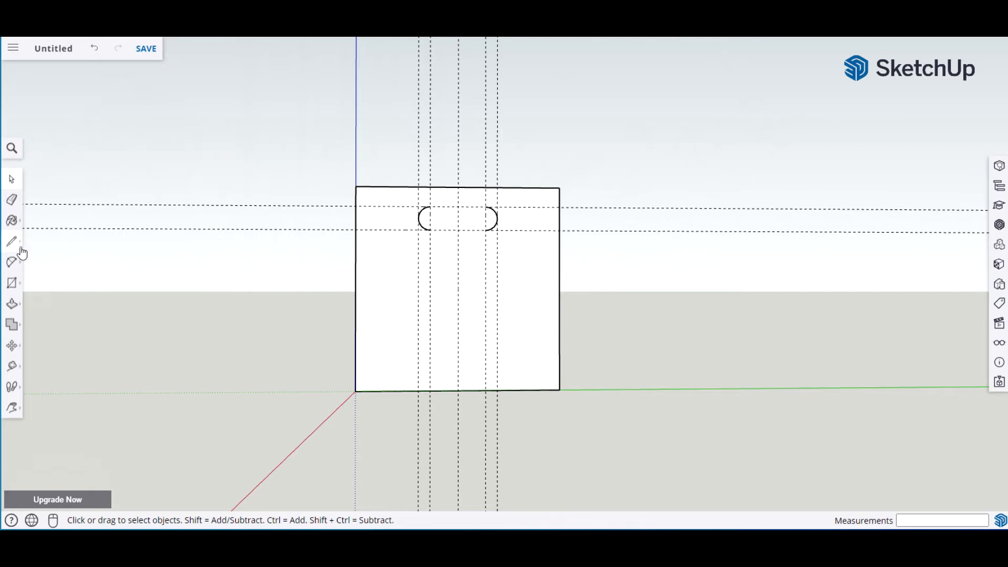
key(l)
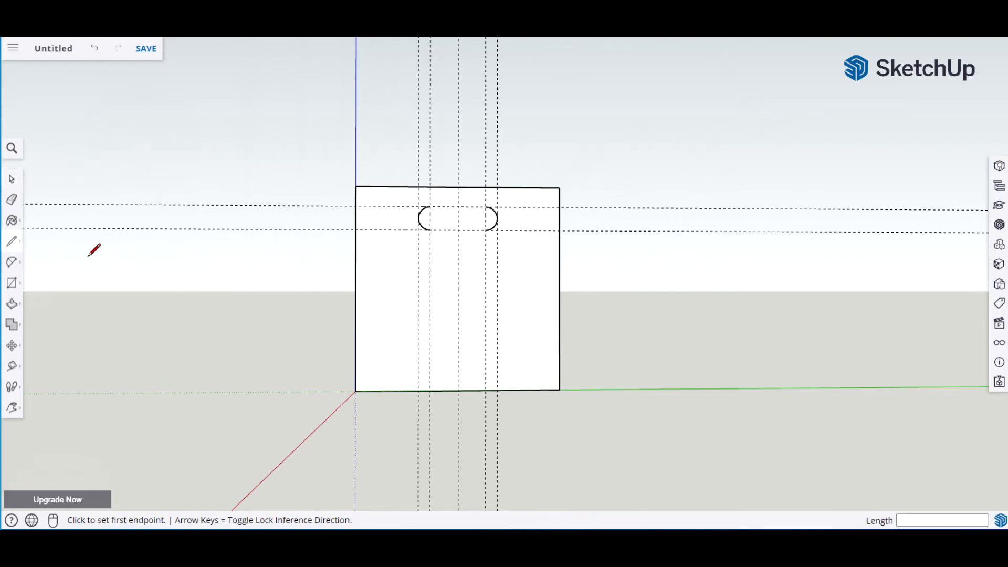
click(430, 206)
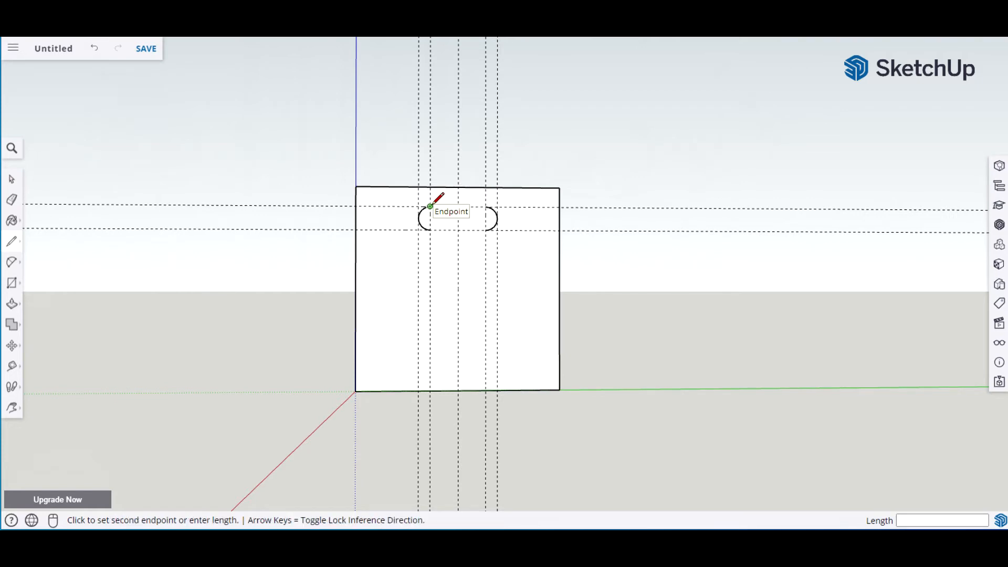
click(484, 206)
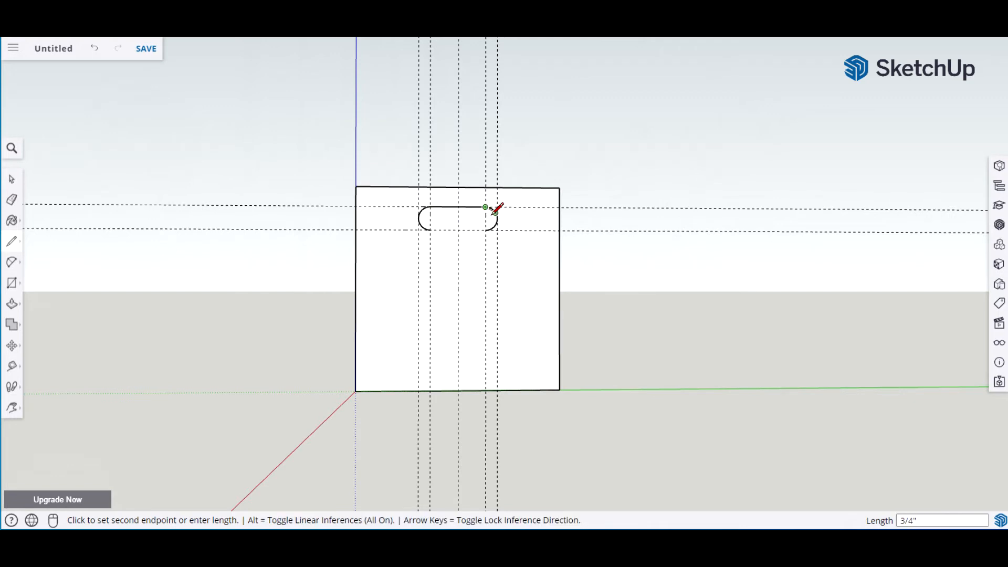
key(space)
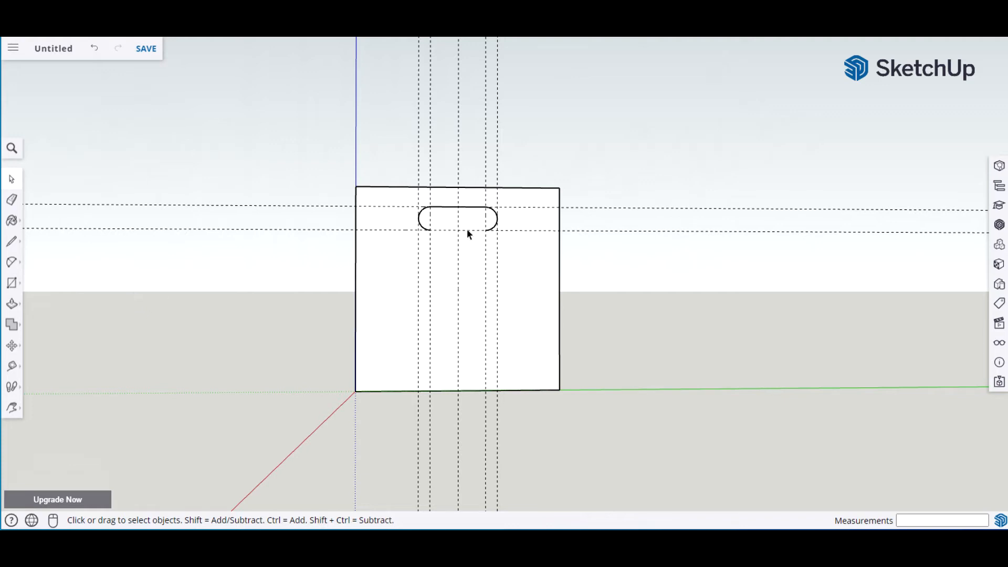
key(l)
click(259, 276)
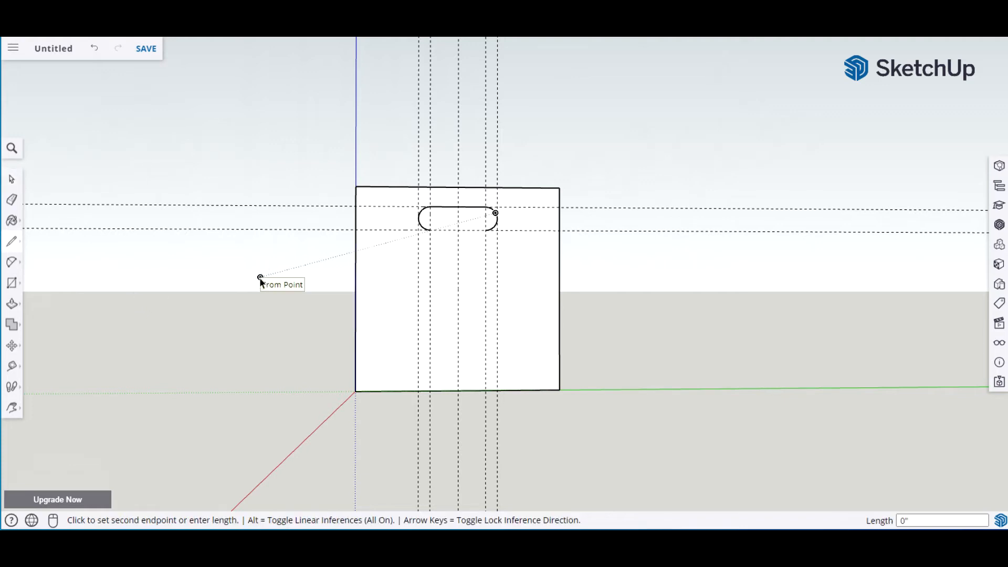
key(space)
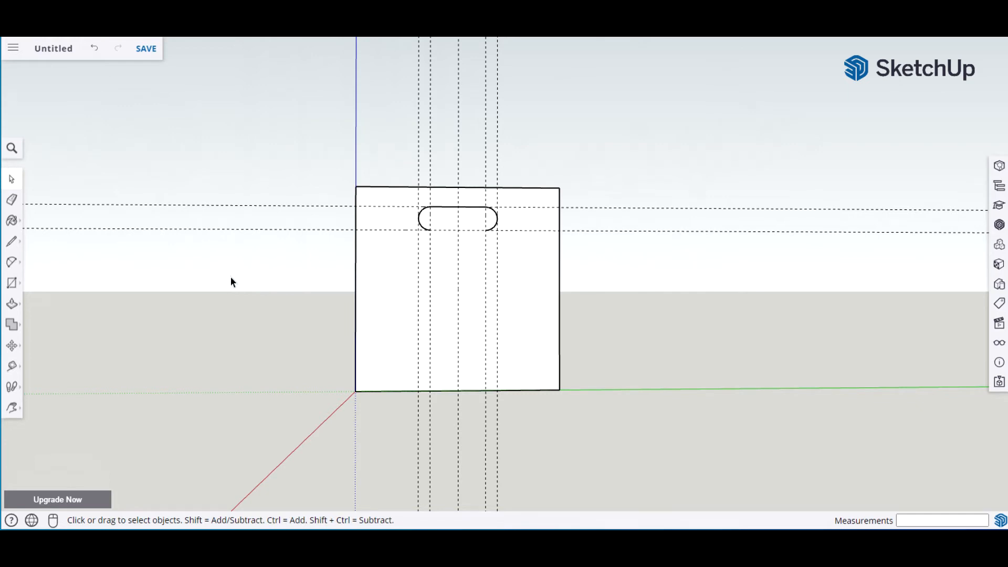
Step: Close the handle outline with a straight line between the lower ends of the two half circles
key(l)
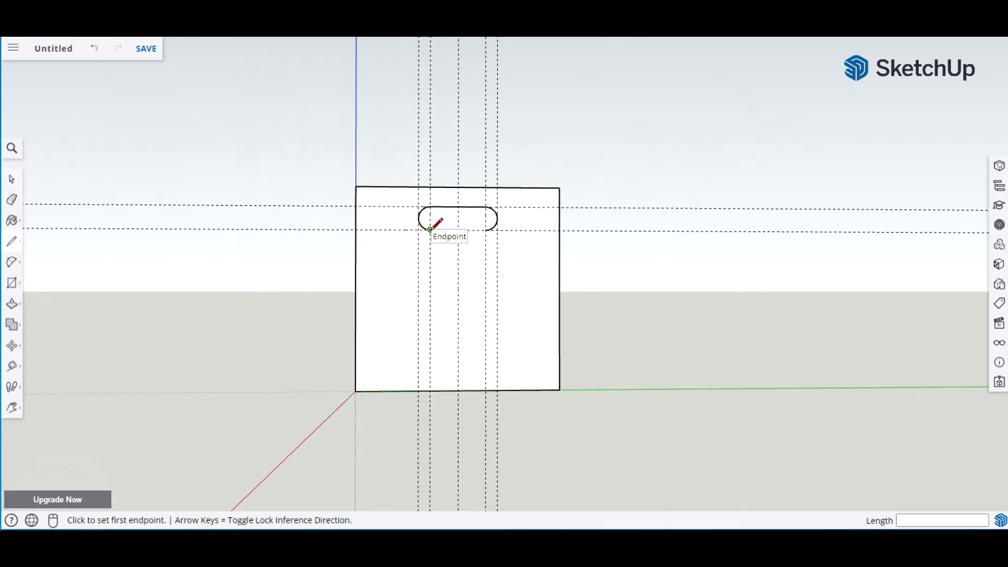
click(430, 229)
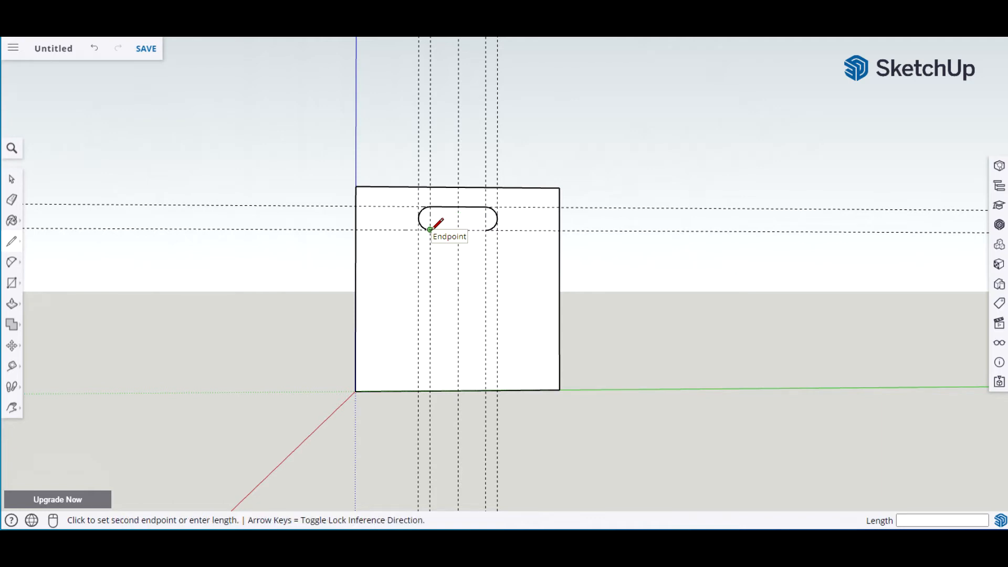
click(487, 229)
key(space)
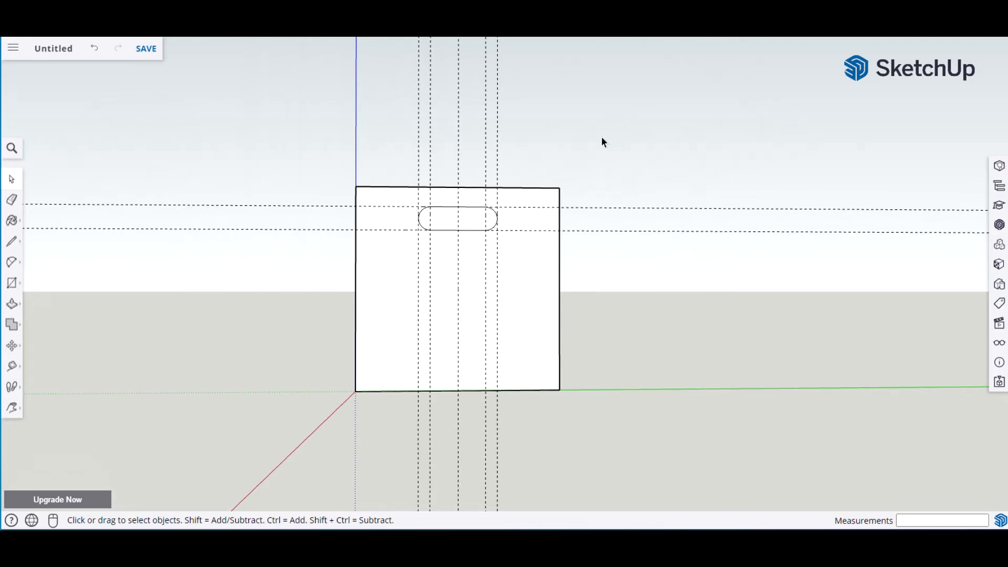
Step: Delete all the vertical and horizontal construction guides around the panel
drag(537, 160, 373, 89)
key(Delete)
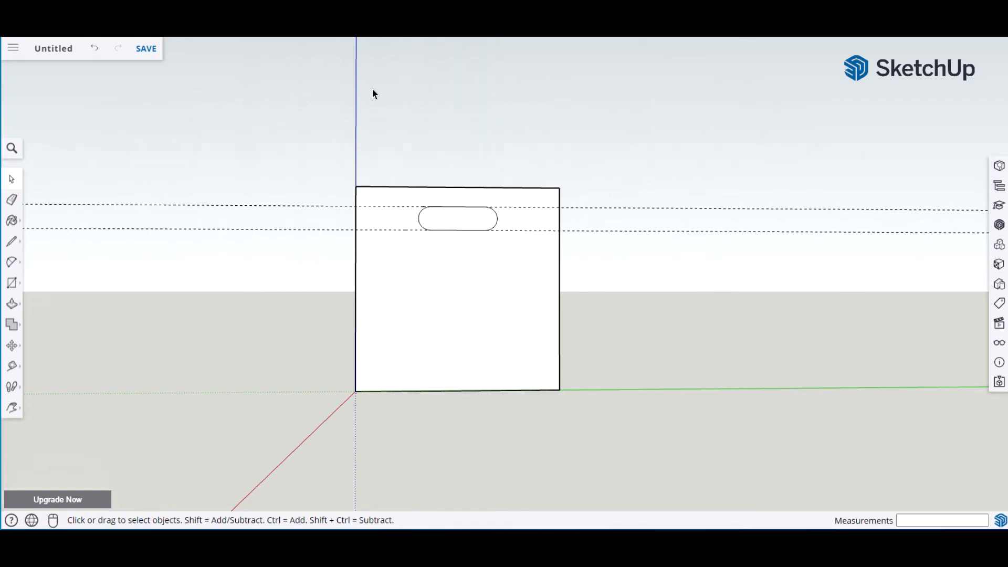
drag(160, 276, 260, 154)
key(Delete)
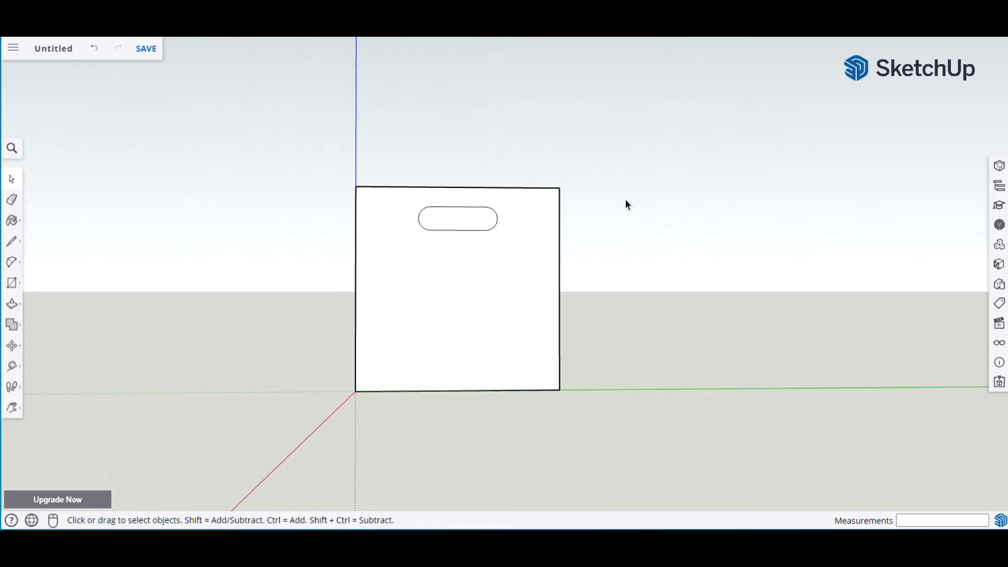
Step: Delete the face inside the handle outline to open the cutout
click(440, 225)
key(Delete)
middle_drag(668, 294, 250, 329)
middle_drag(556, 320, 718, 263)
middle_drag(609, 324, 637, 328)
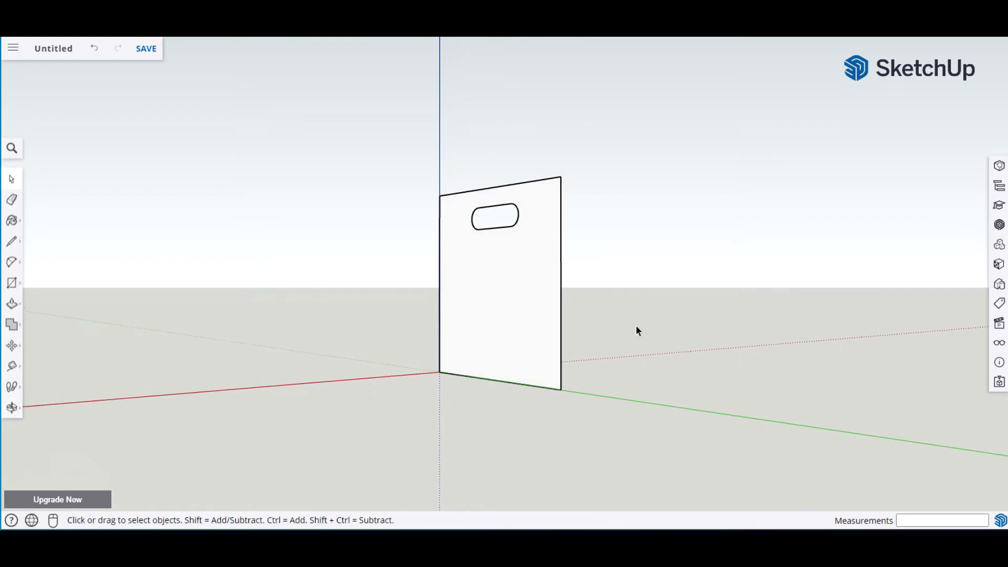
Step: Push/Pull the panel face 0.75 inch along the red axis to give the end panel its thickness
click(503, 292)
double_click(493, 291)
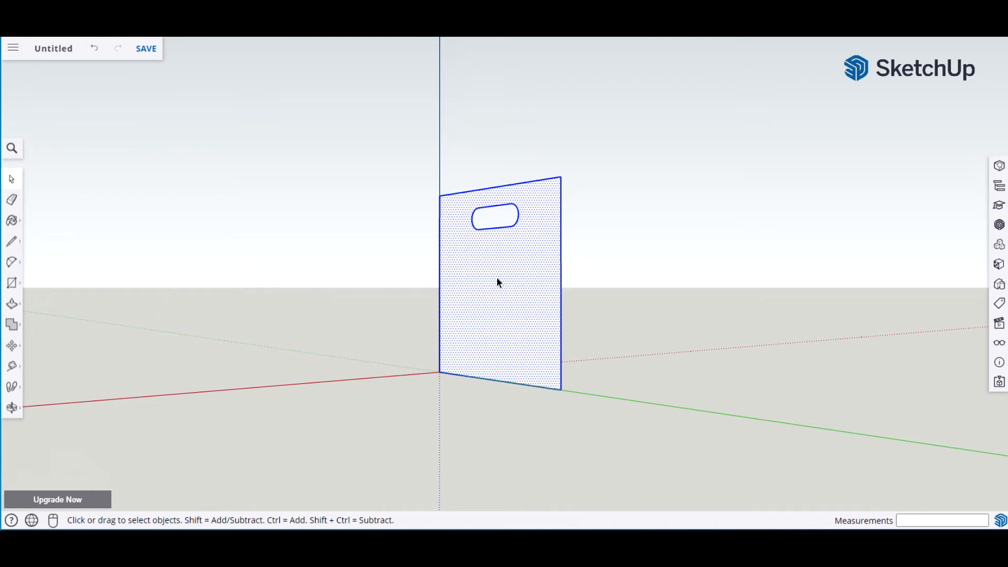
key(p)
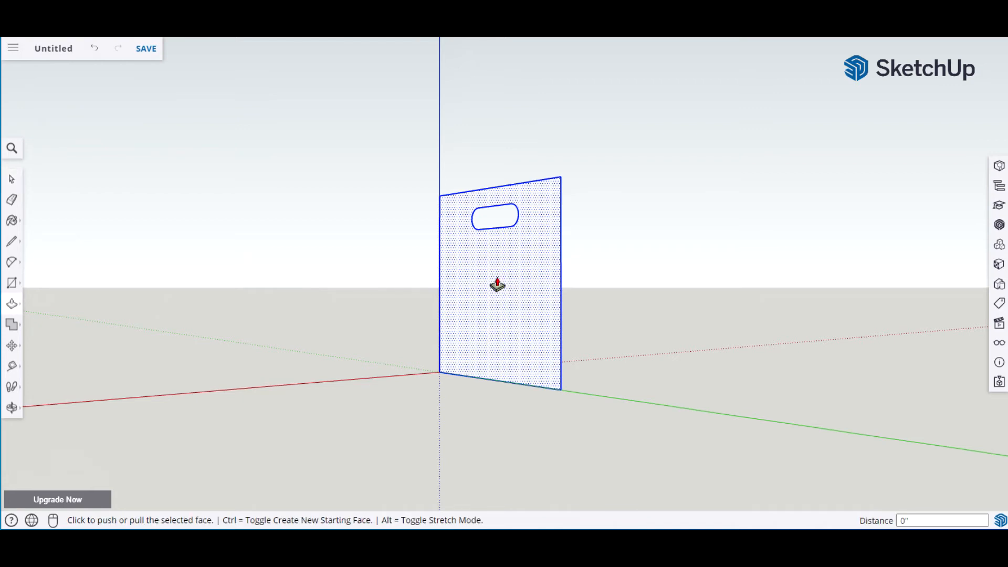
click(498, 285)
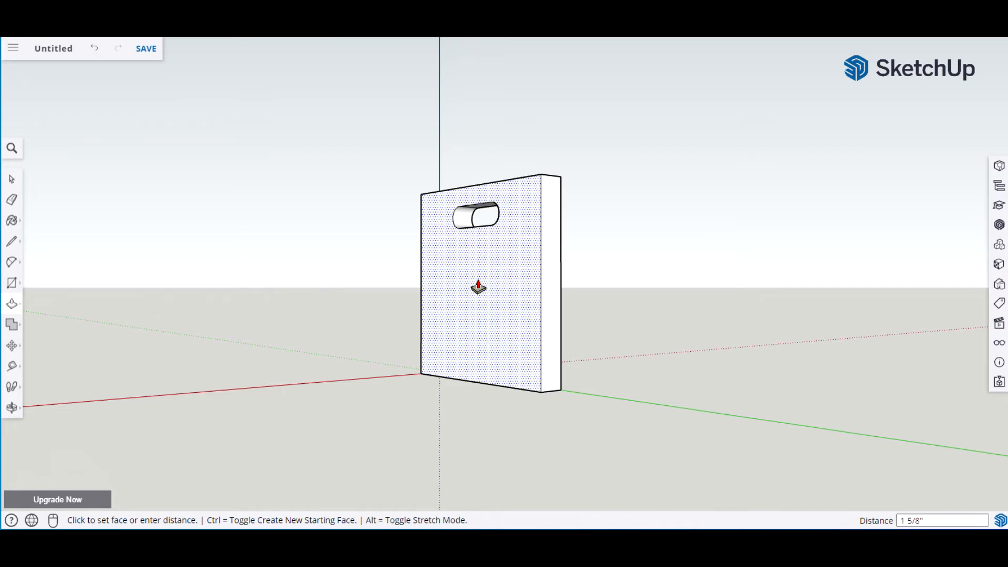
text(.75)
key(Return)
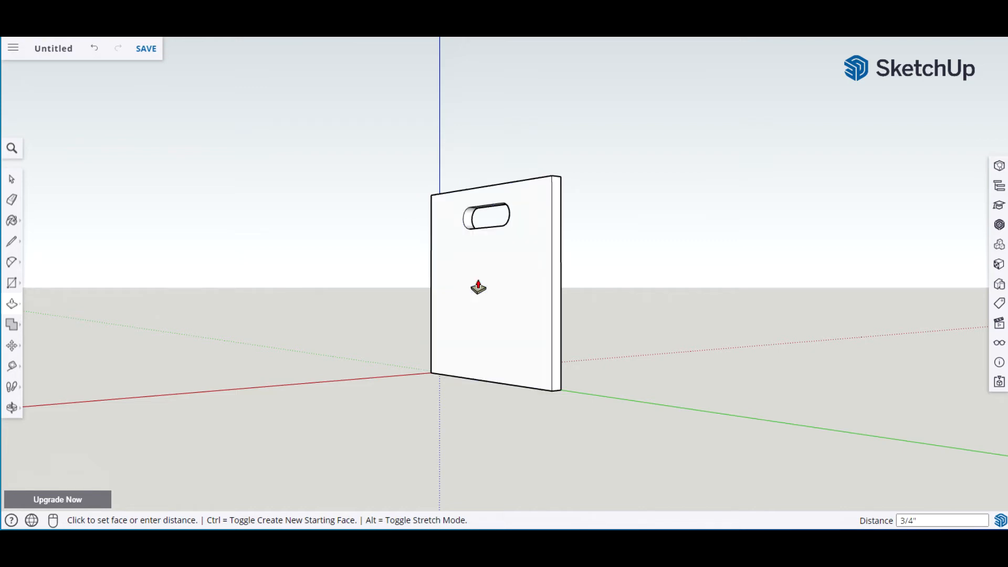
key(space)
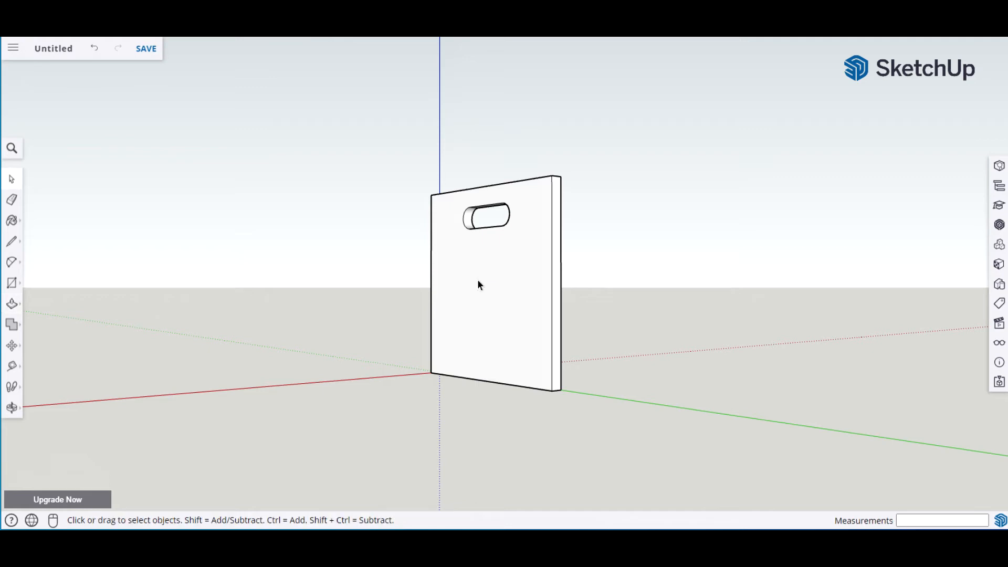
key(o)
drag(617, 281, 452, 297)
key(space)
key(o)
drag(570, 321, 593, 327)
key(space)
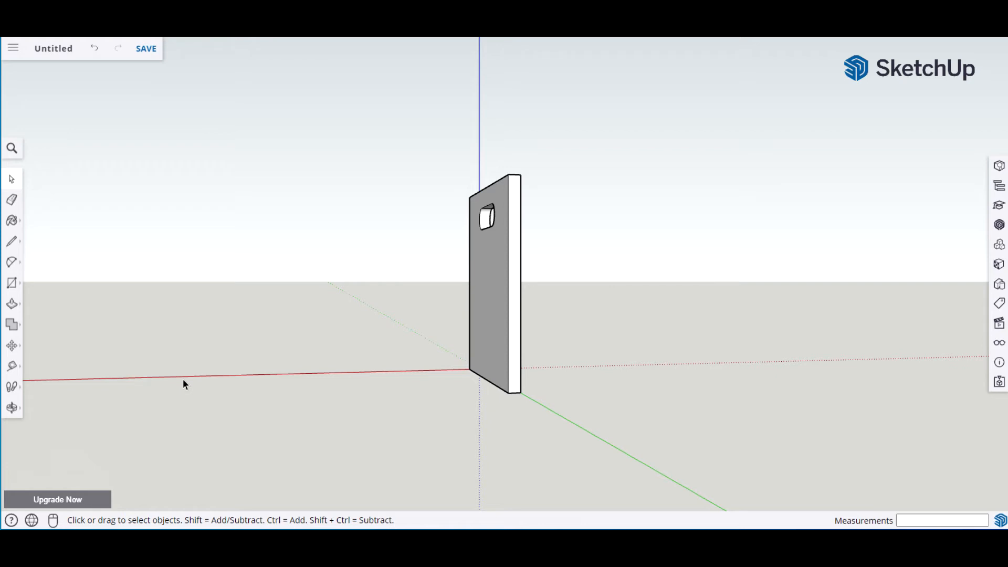
drag(396, 506, 638, 442)
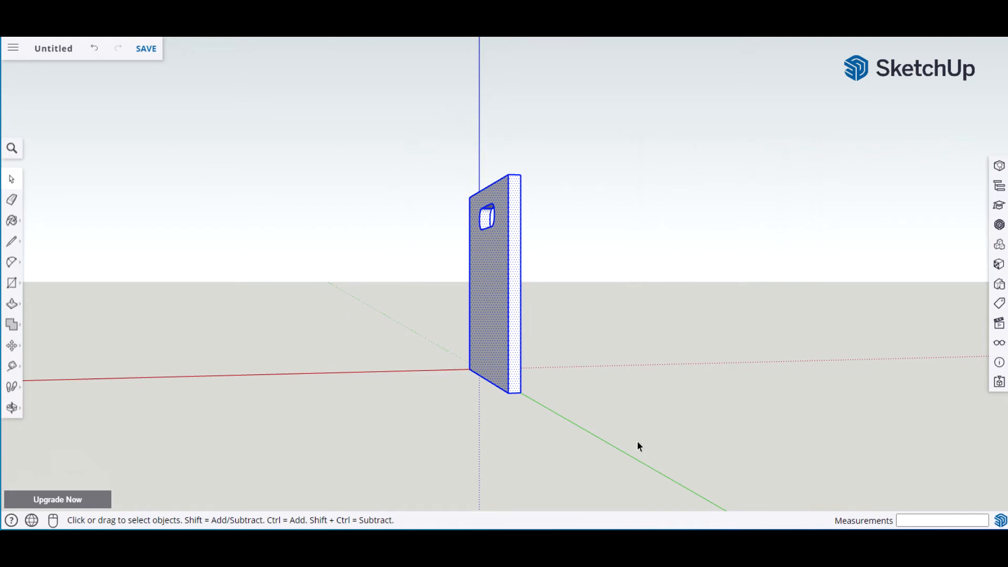
click(601, 346)
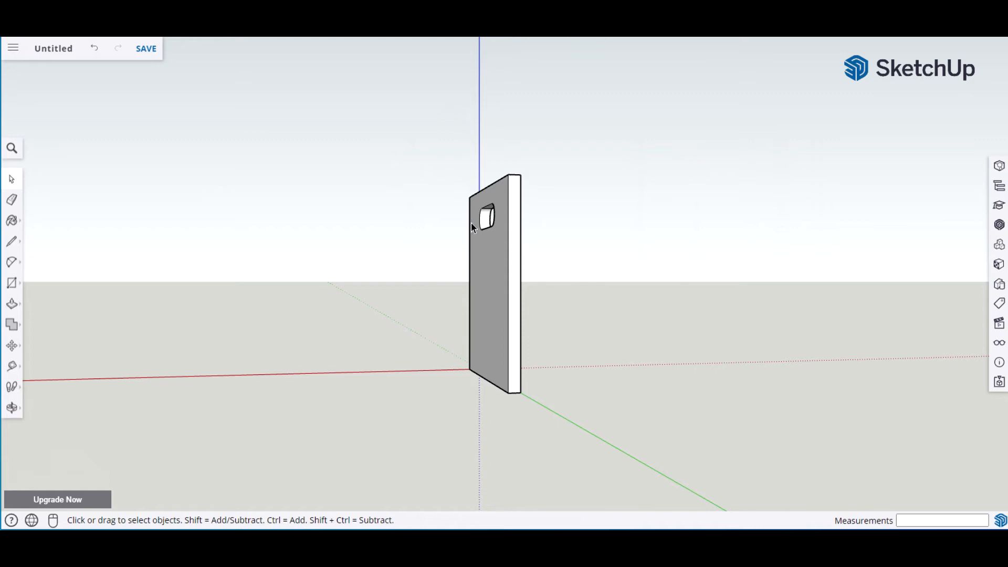
drag(412, 144, 640, 444)
click(606, 341)
Step: Make the entire end panel a component with the definition name Sides
triple_click(499, 284)
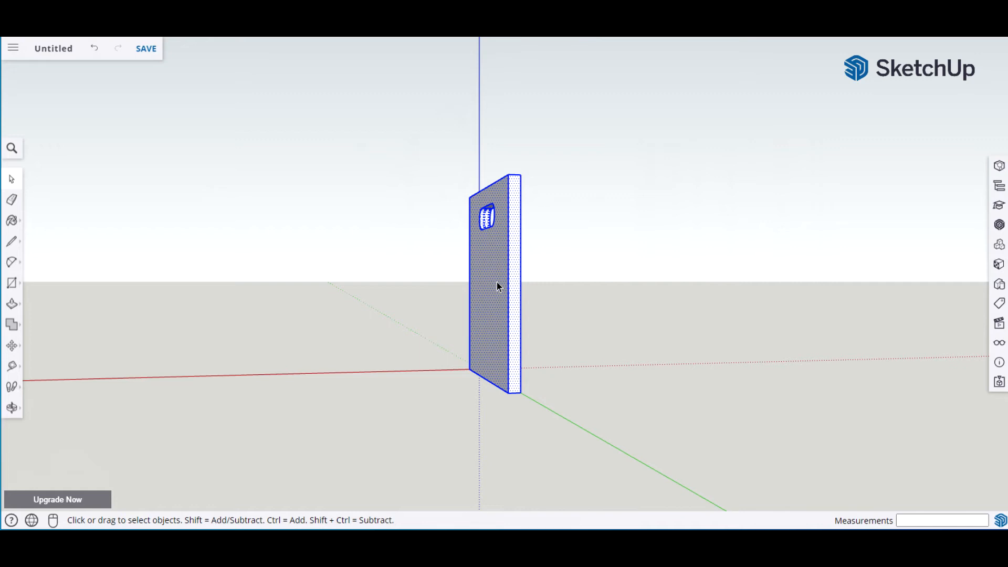
key(g)
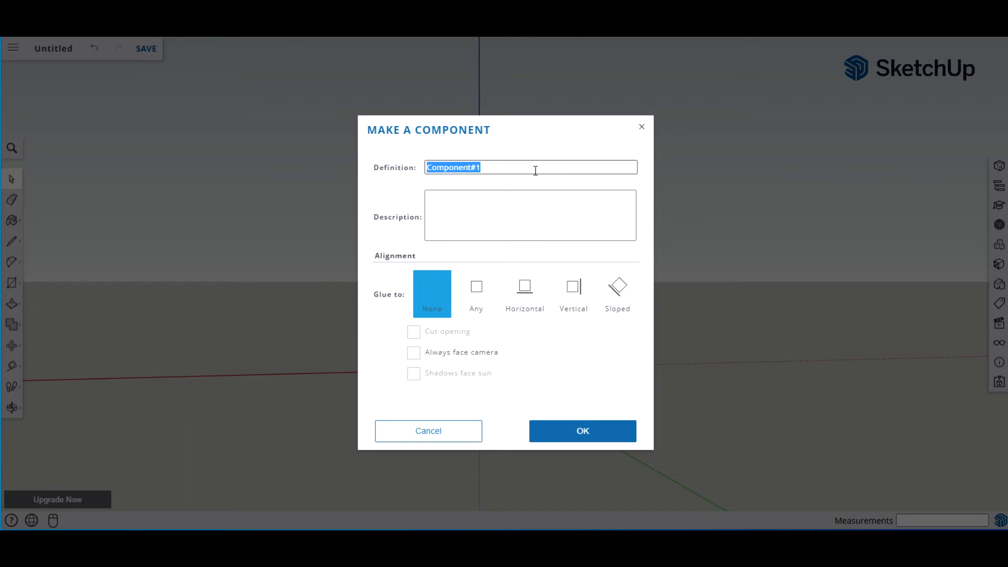
text(Sides)
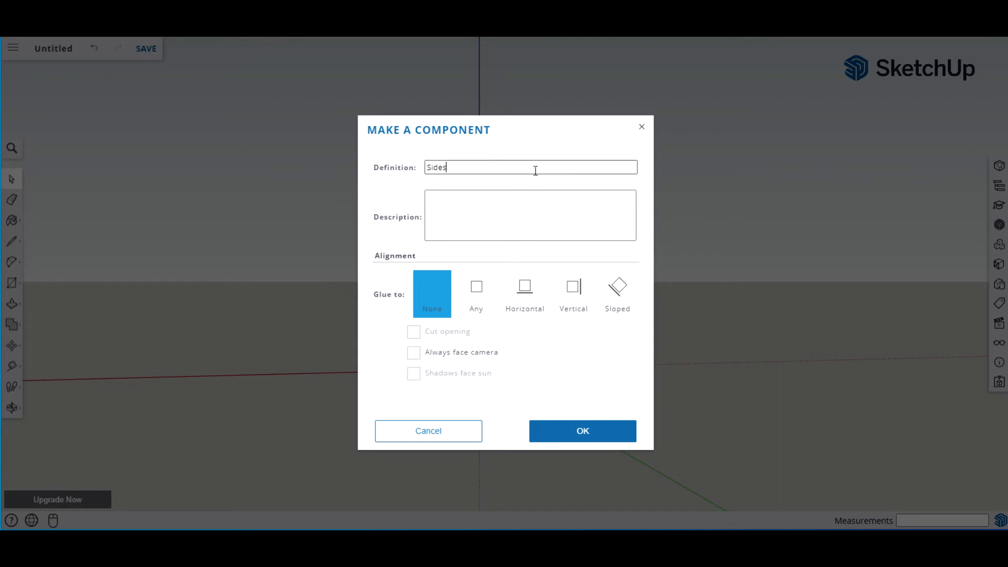
click(612, 430)
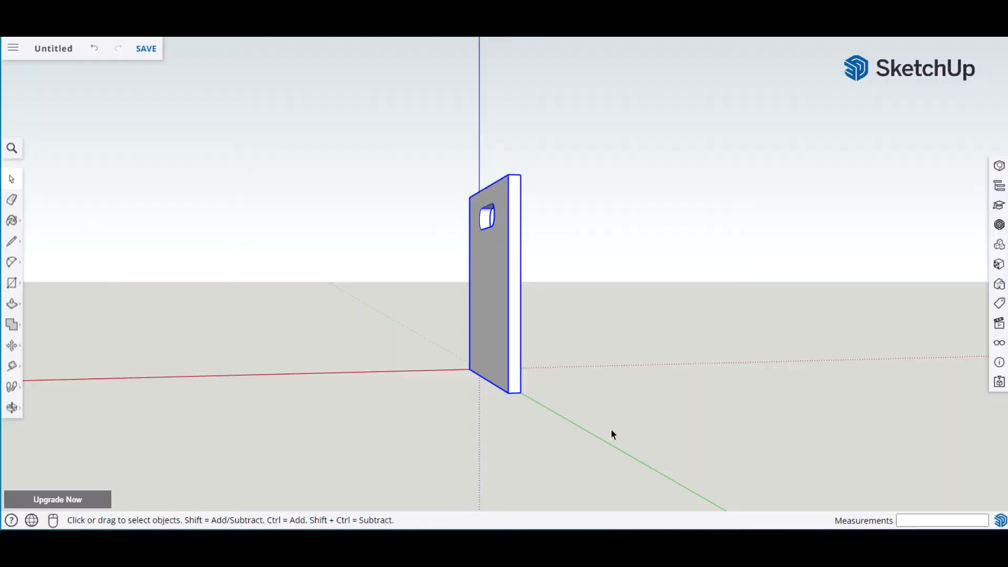
click(606, 311)
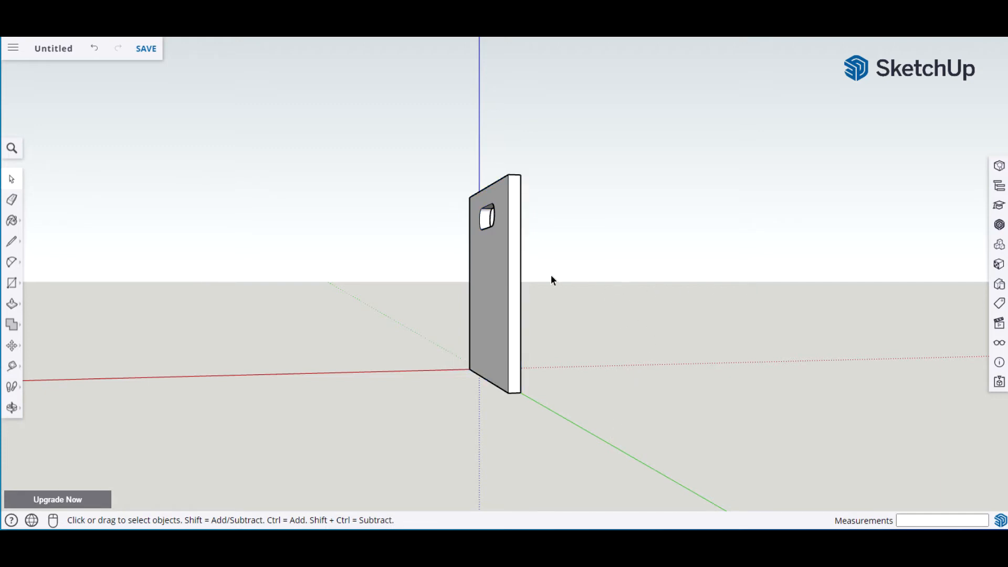
Step: Copy the Sides component 15 inches along the red axis with the Move tool, starting from its lower front corner
click(494, 281)
click(573, 281)
click(486, 301)
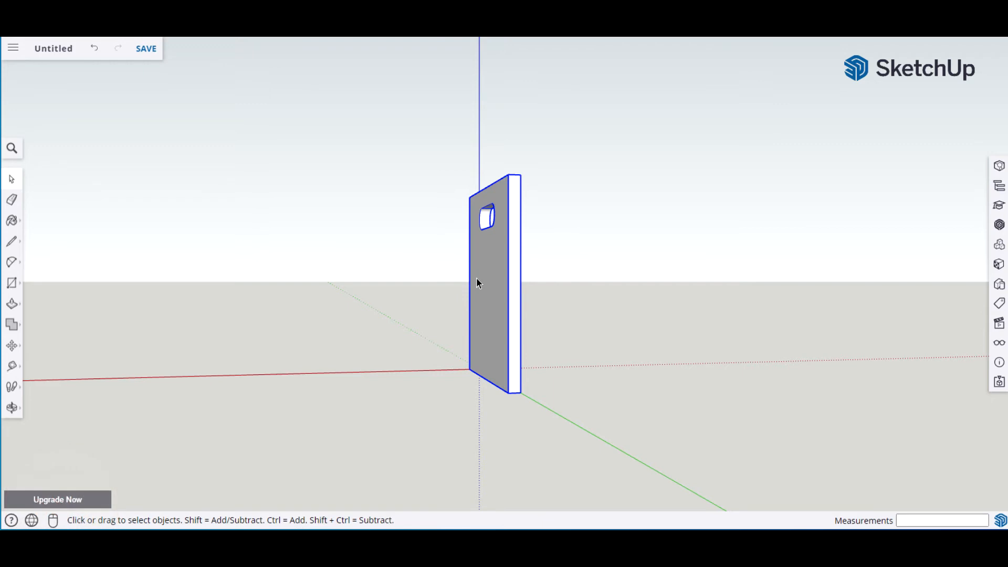
key(m)
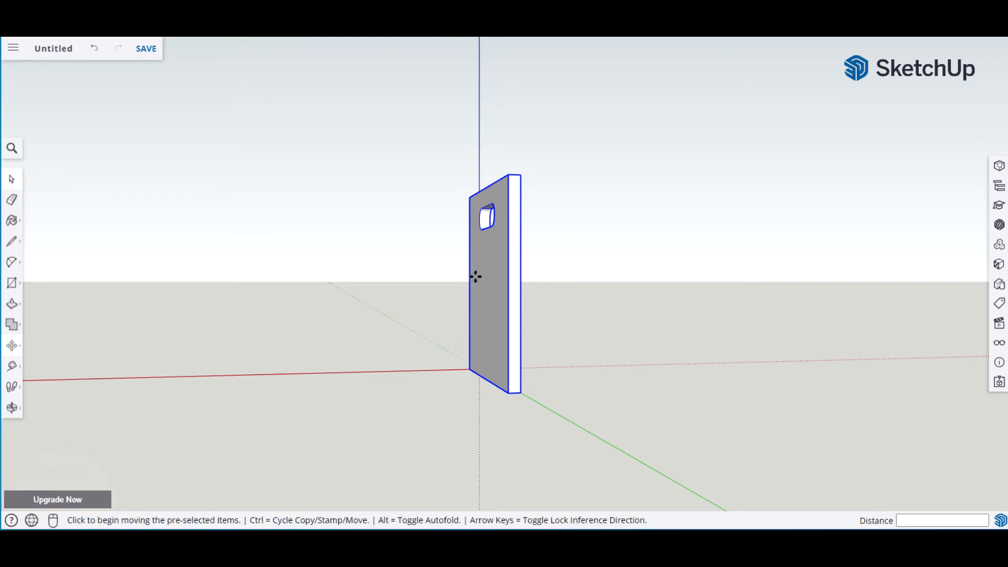
click(508, 391)
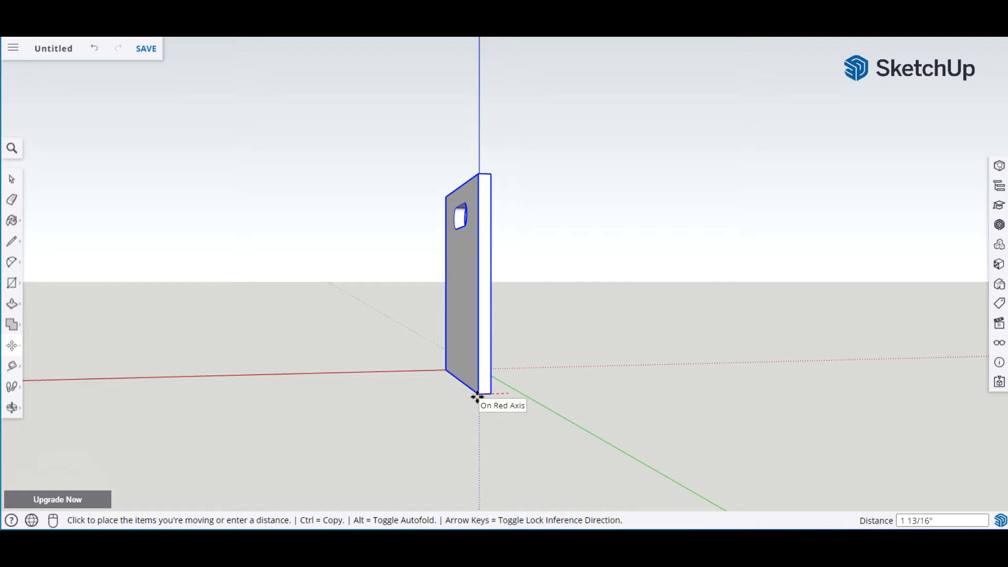
key(ctrl)
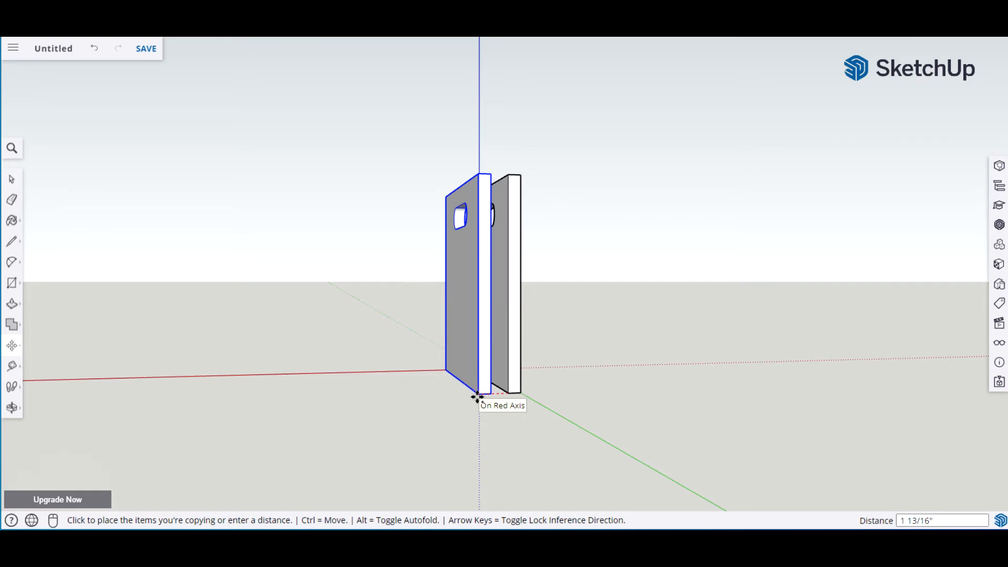
text(15)
key(Return)
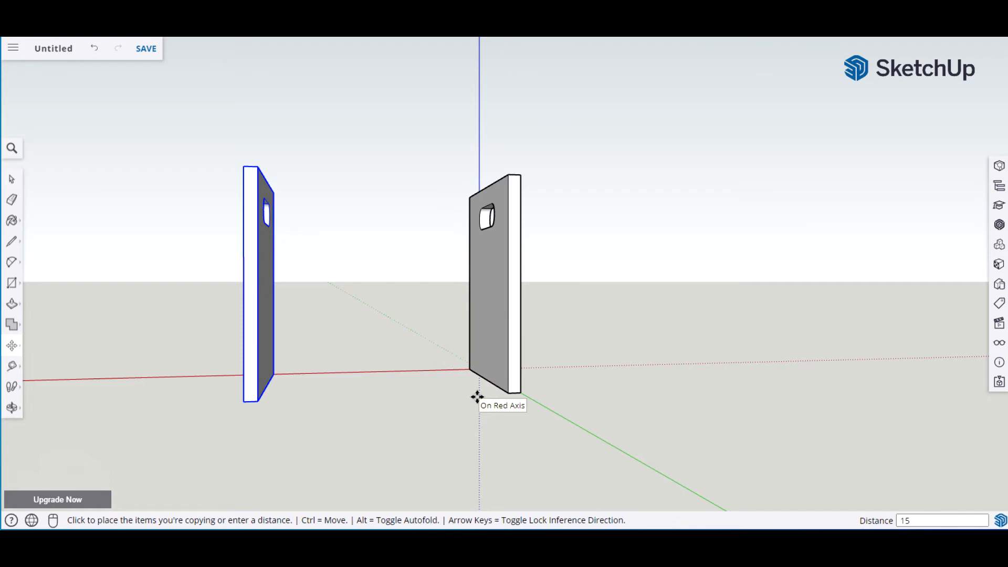
key(space)
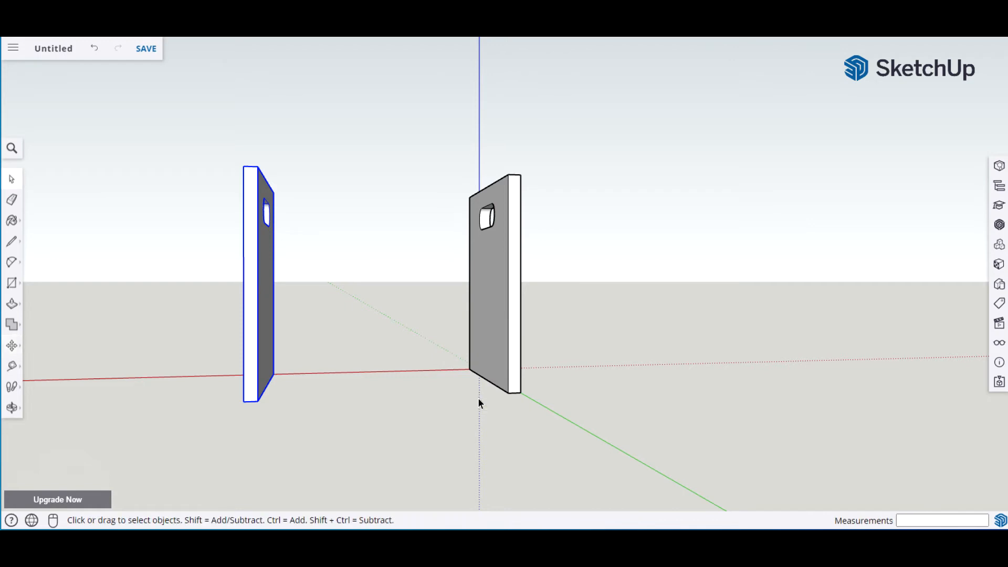
click(289, 387)
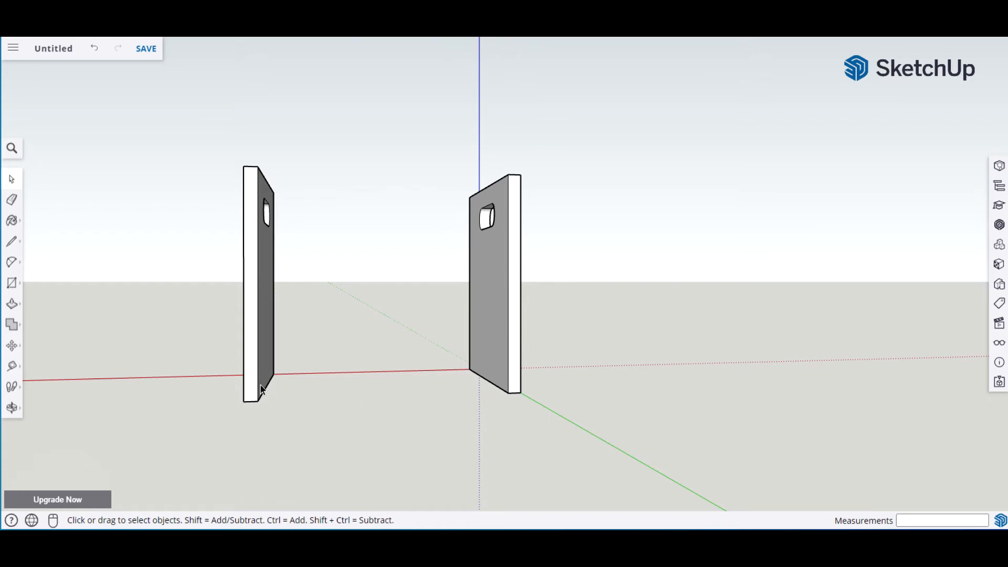
Step: Measure the inside gap between the two end panels along their lower front corners
middle_drag(331, 393, 383, 382)
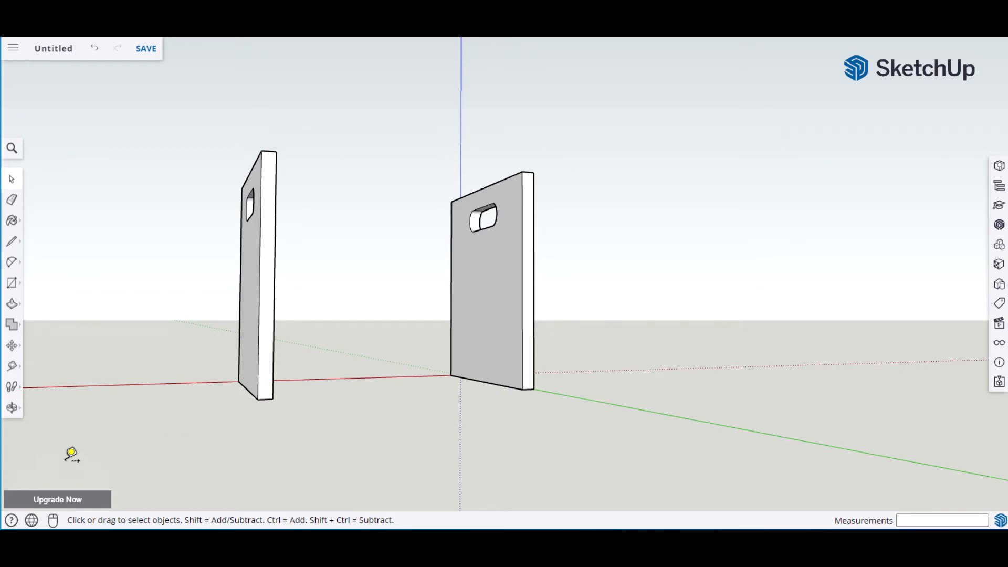
key(t)
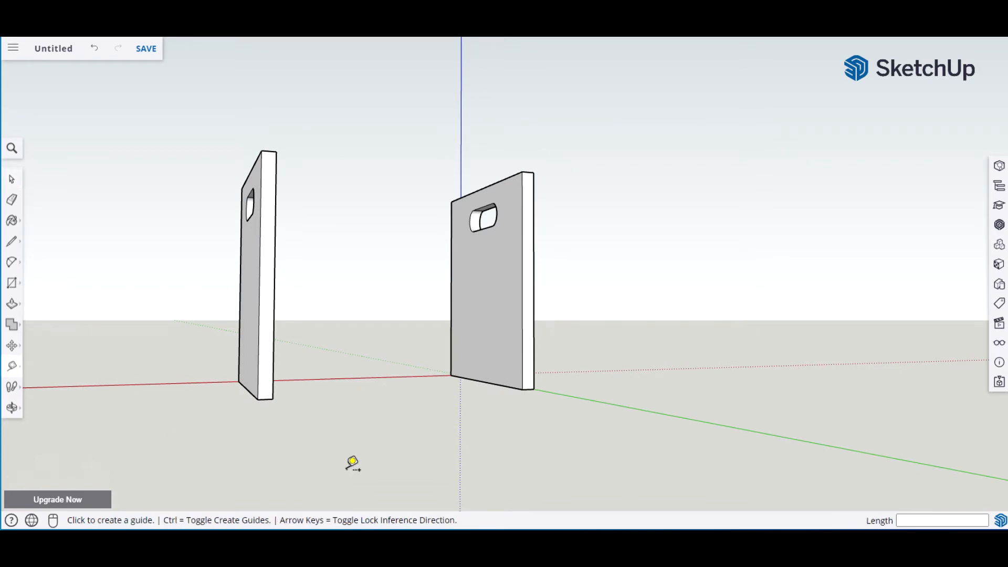
click(278, 393)
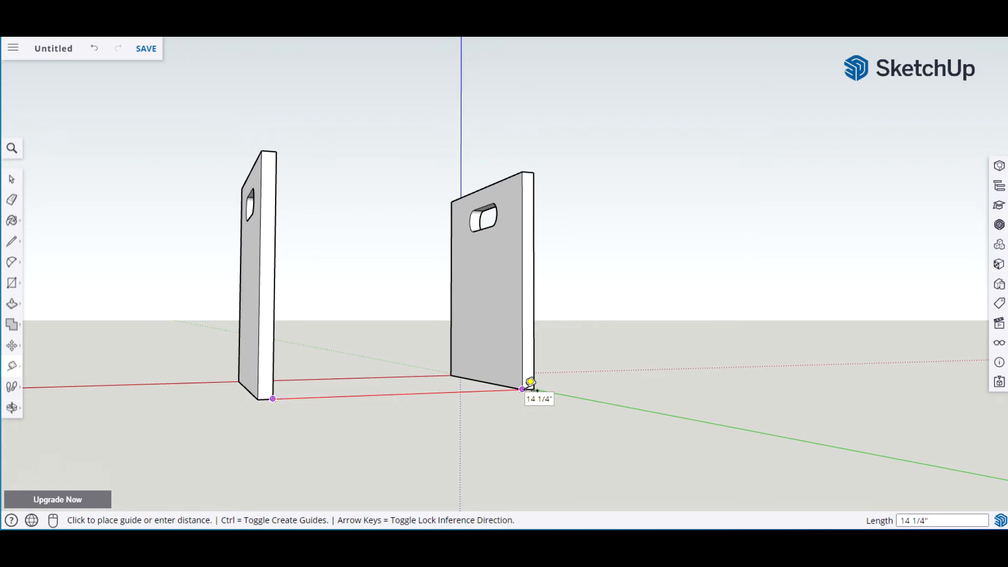
key(space)
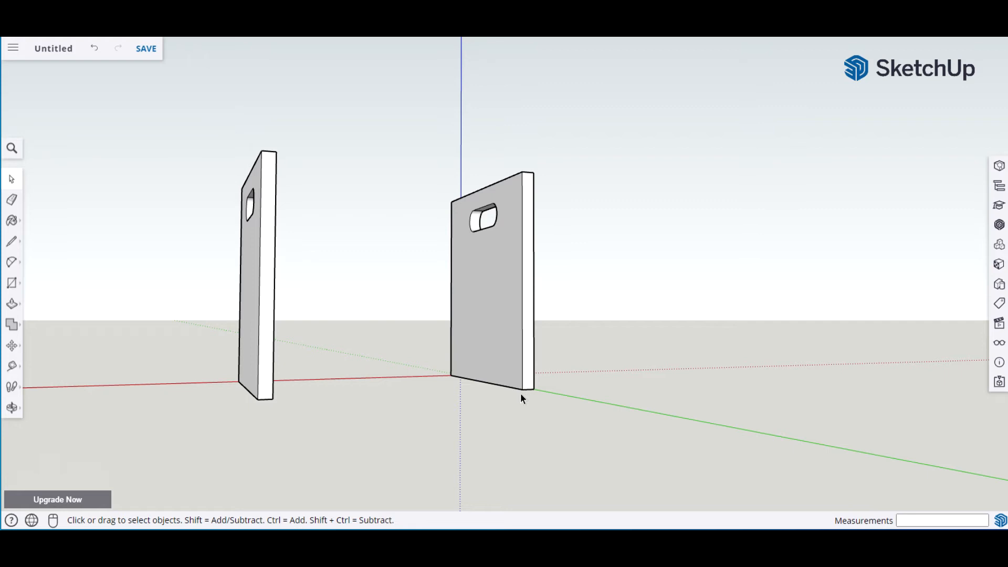
Step: Move the copied end panel 0.75 inch farther outward along the red axis, starting from its lower front corner
click(268, 330)
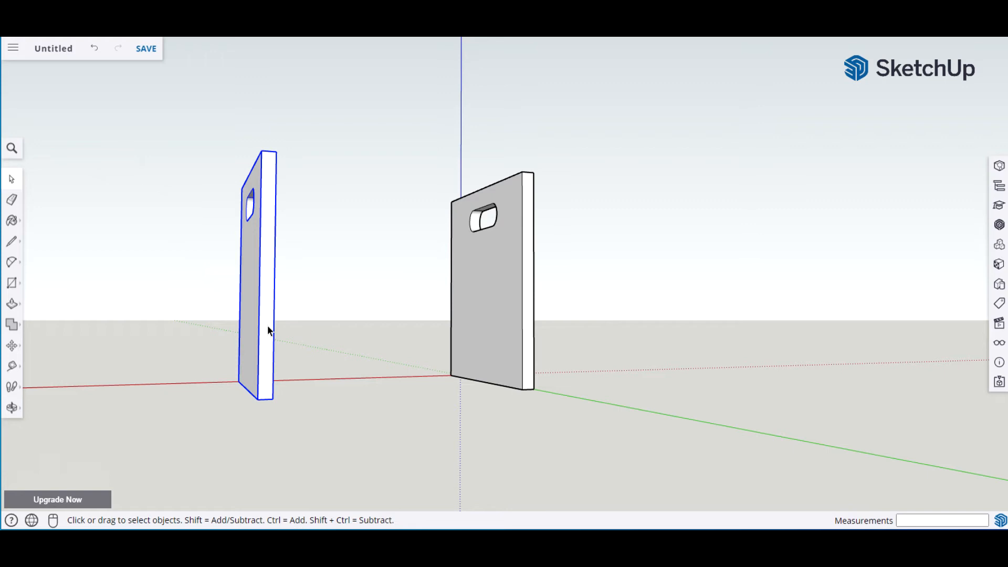
key(m)
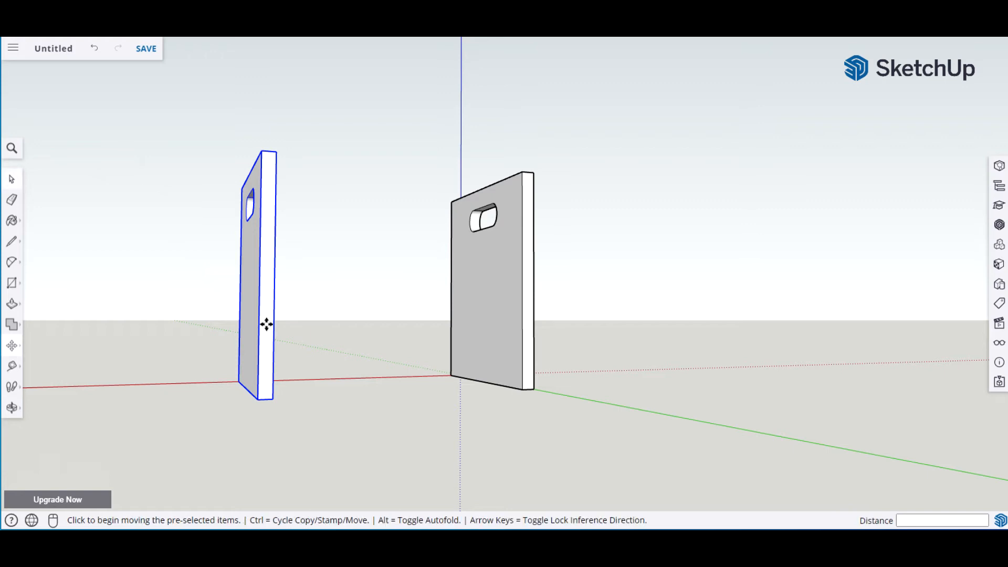
click(257, 400)
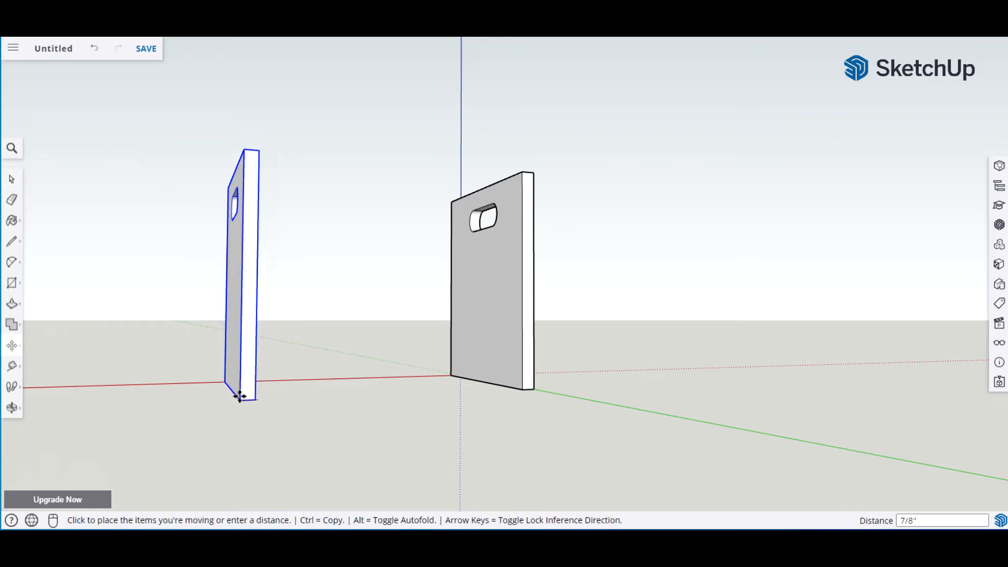
text(.75)
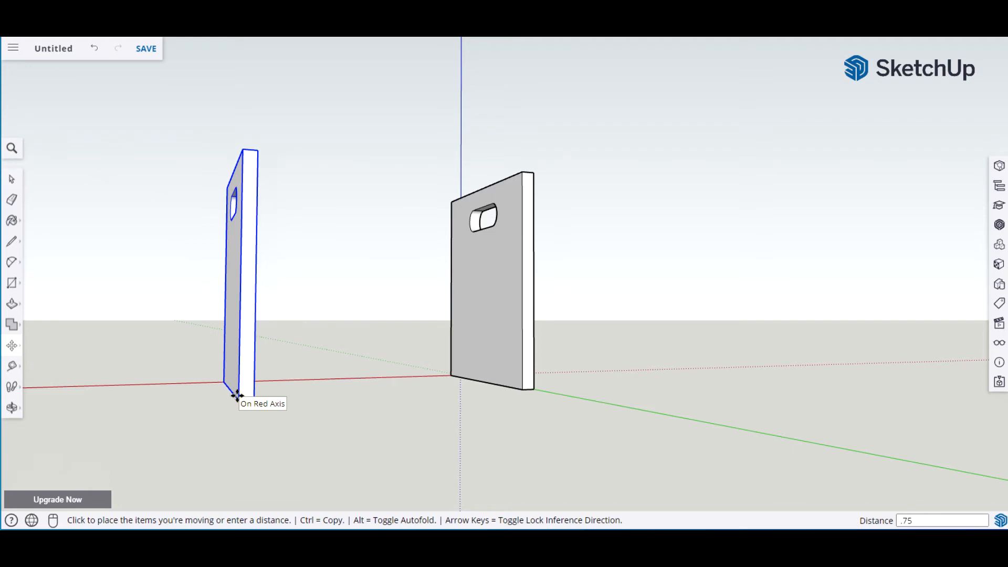
key(Return)
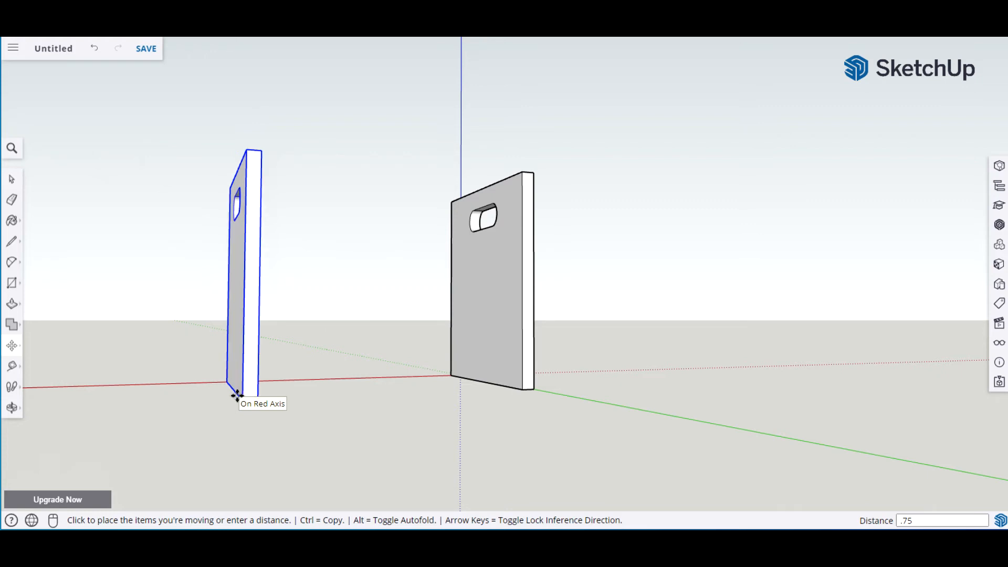
key(space)
click(260, 434)
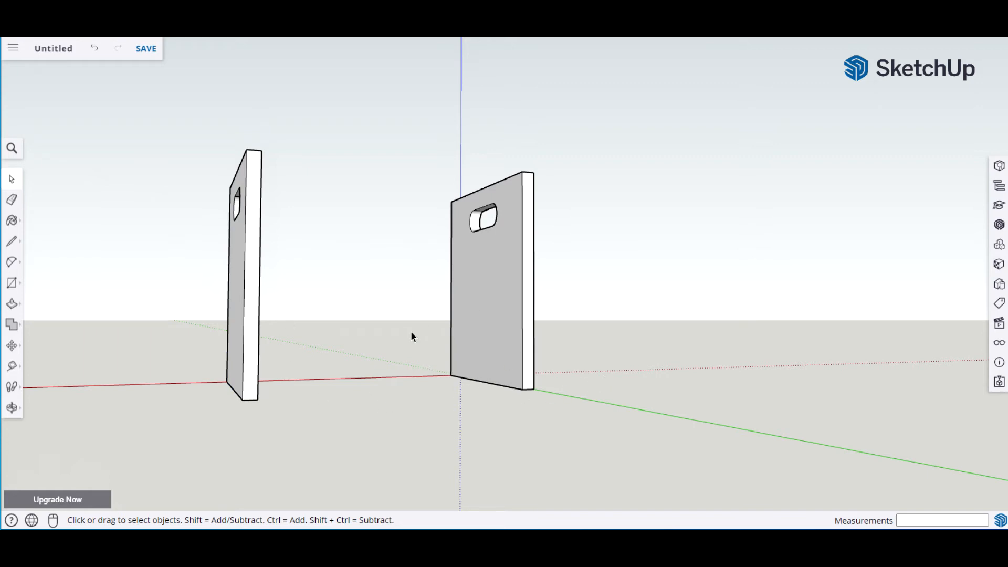
click(257, 286)
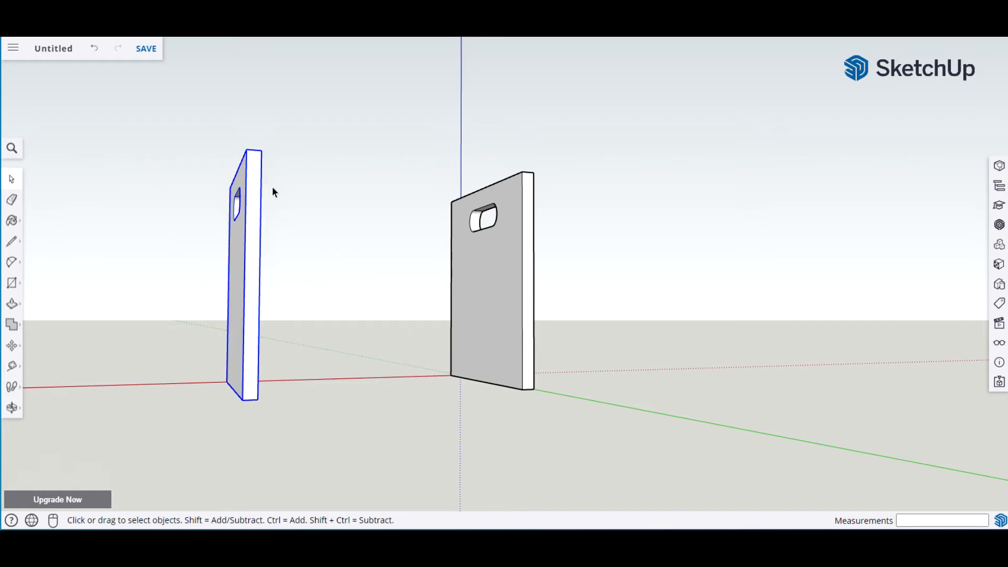
click(662, 213)
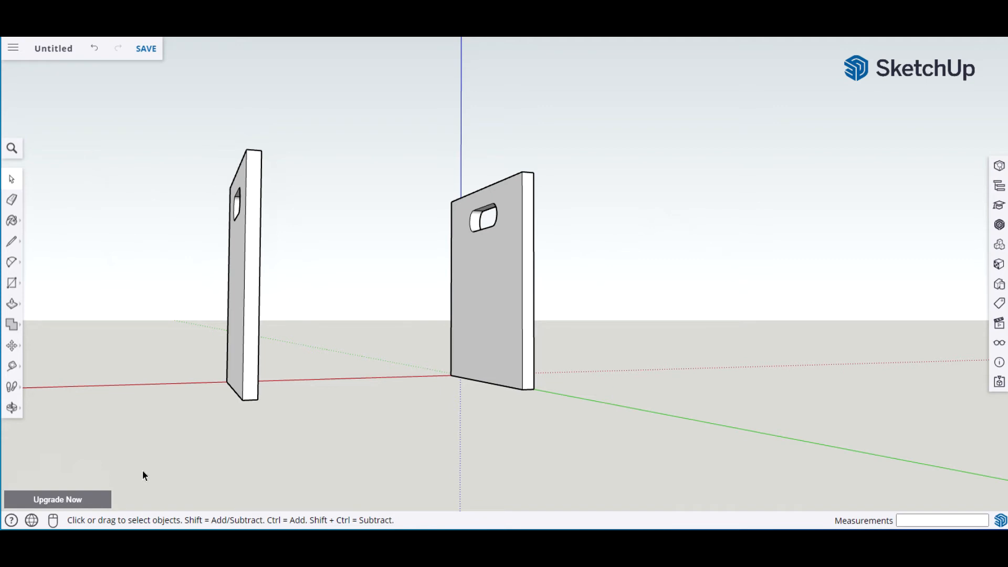
Step: Recheck the inside gap between the lower front corners of the end panels with the Tape Measure
key(t)
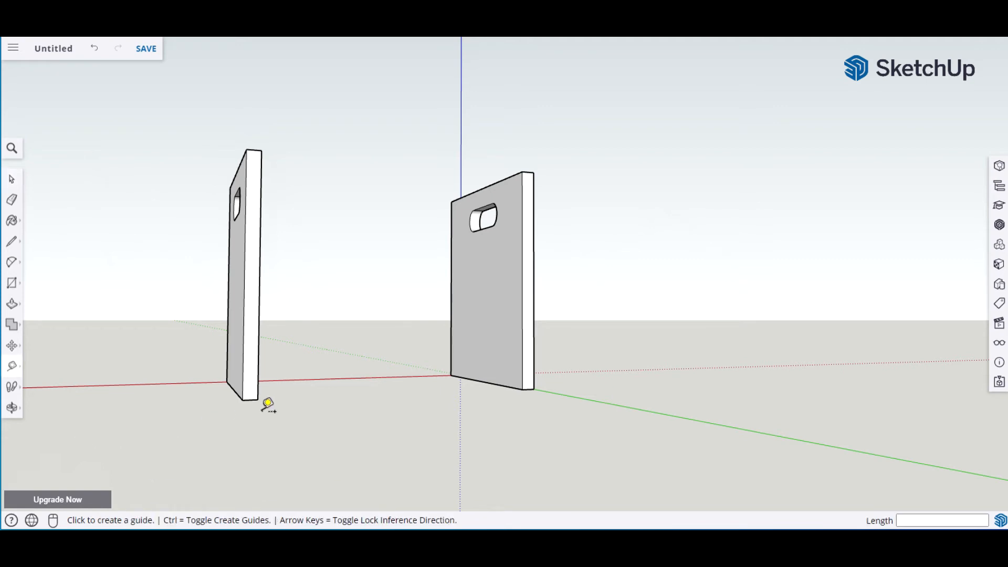
click(257, 399)
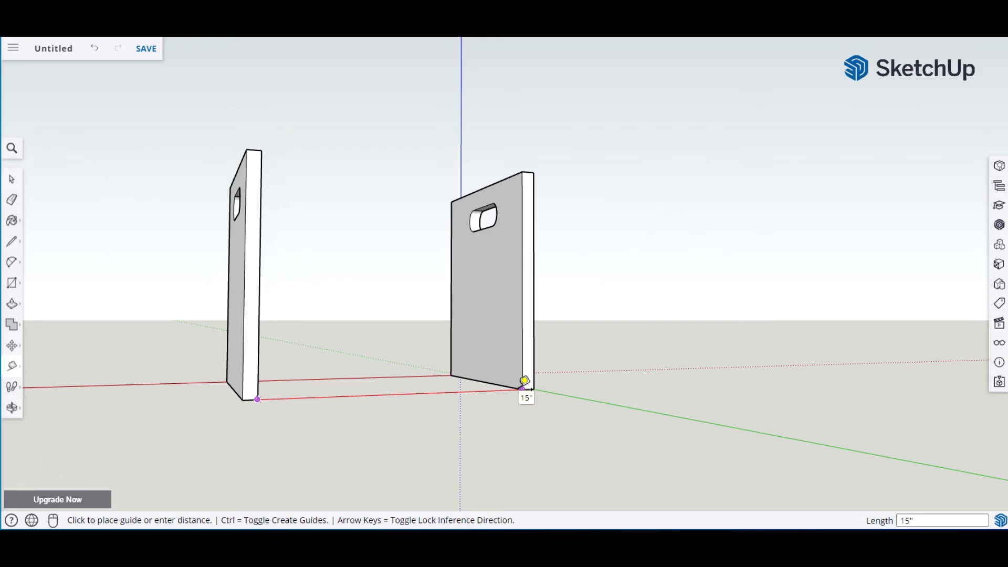
key(space)
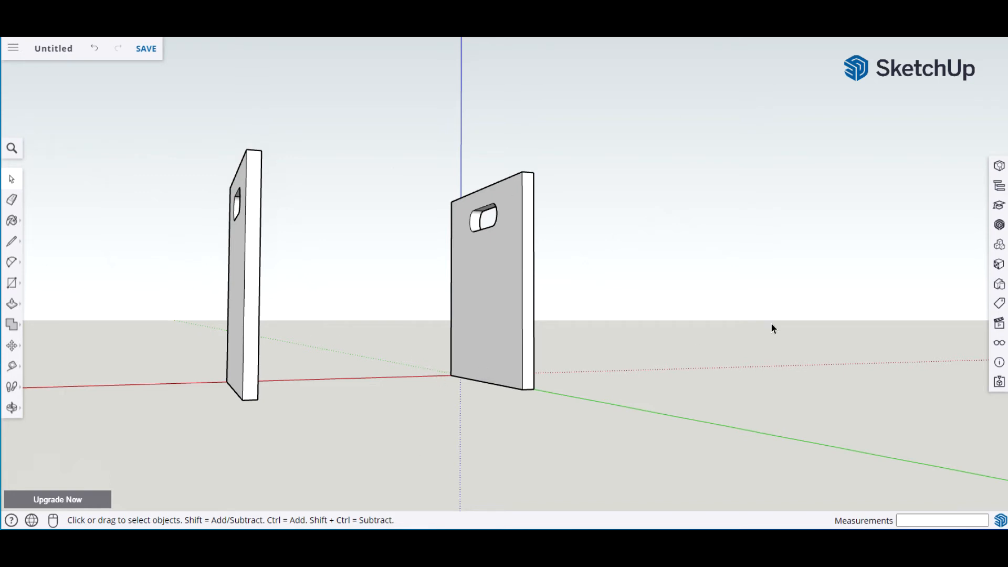
Step: Measure the overall outside width between the upper outer front corners of the two end panels
middle_drag(768, 327, 579, 374)
scroll(578, 373, down, 1)
scroll(578, 372, up, 3)
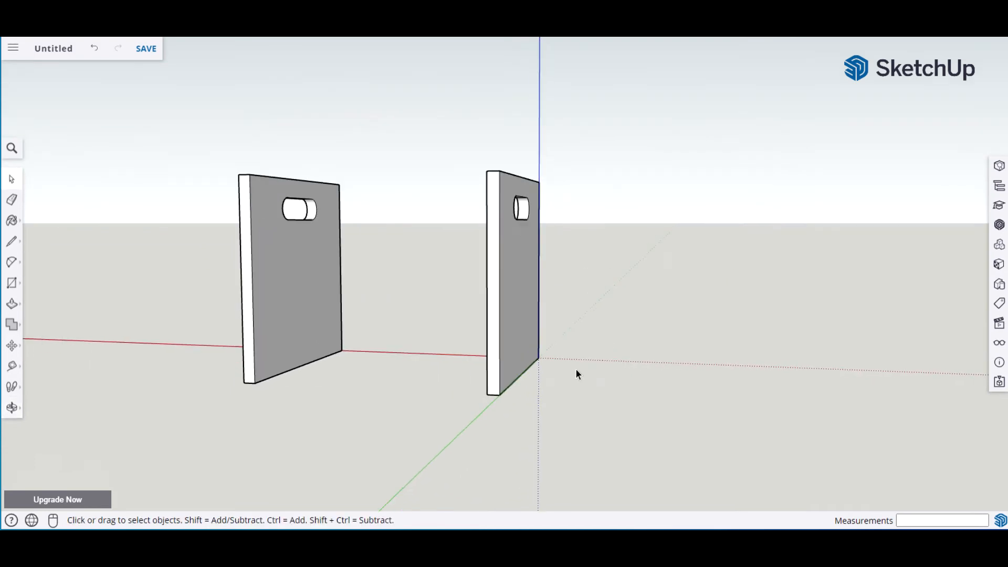
key(h)
drag(603, 315, 714, 375)
mouse_move(714, 373)
middle_down()
mouse_move(666, 378)
mouse_move(727, 365)
mouse_move(701, 361)
mouse_move(719, 374)
middle_up()
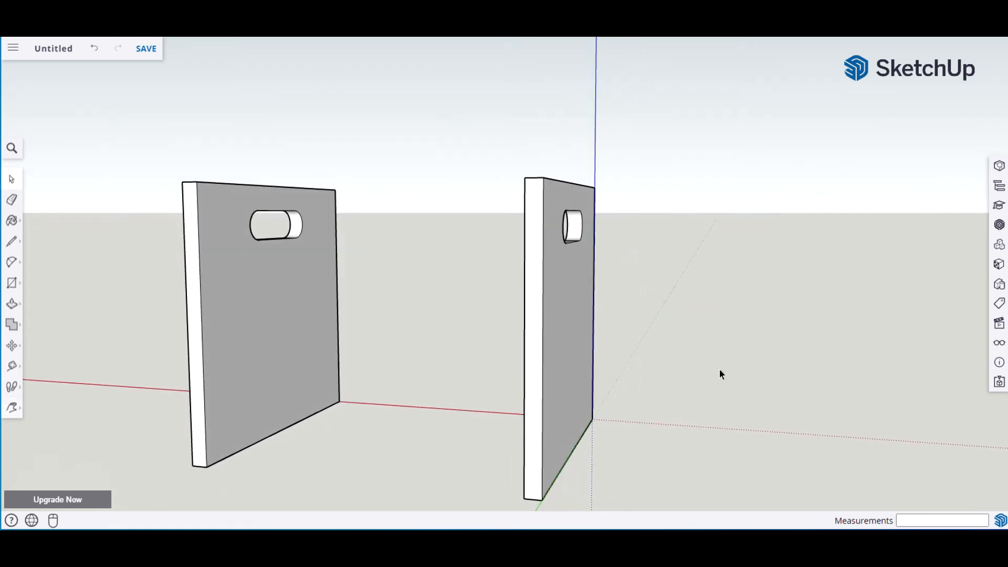
key(space)
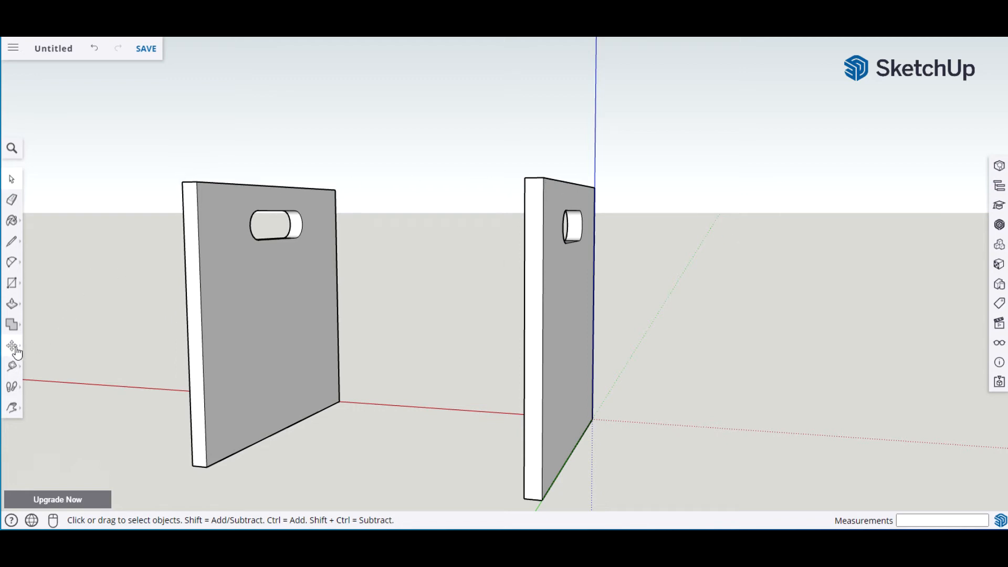
click(15, 370)
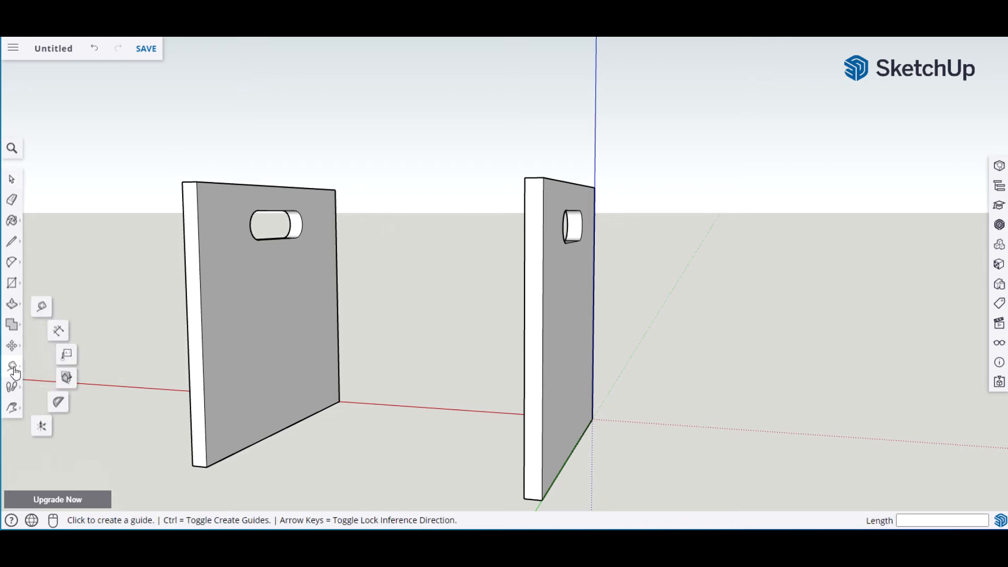
click(41, 306)
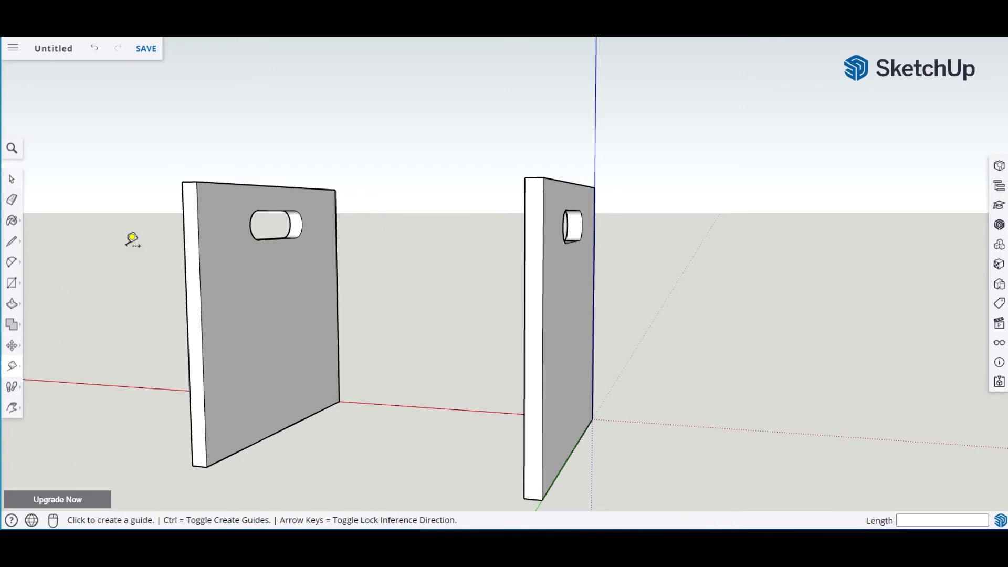
click(183, 182)
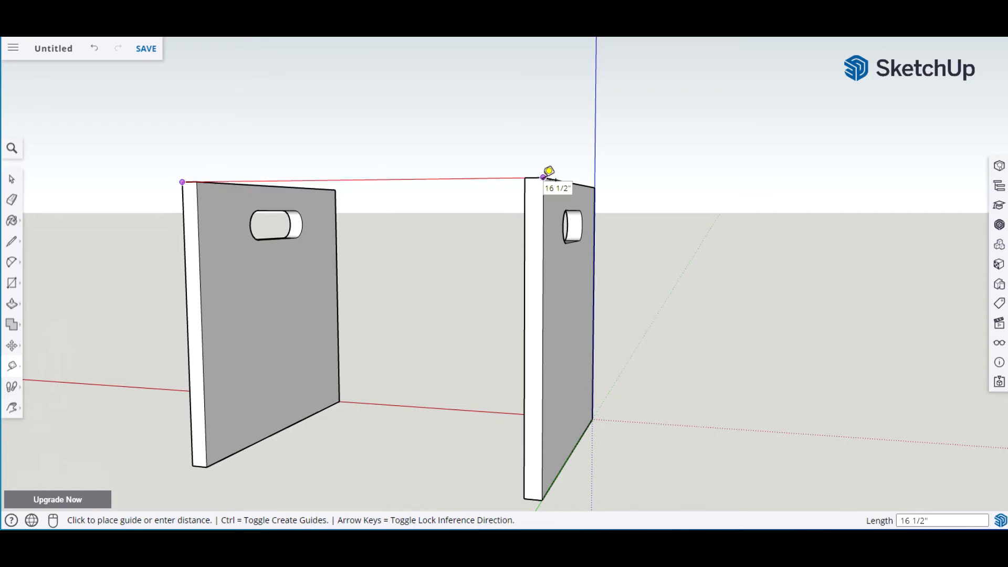
key(space)
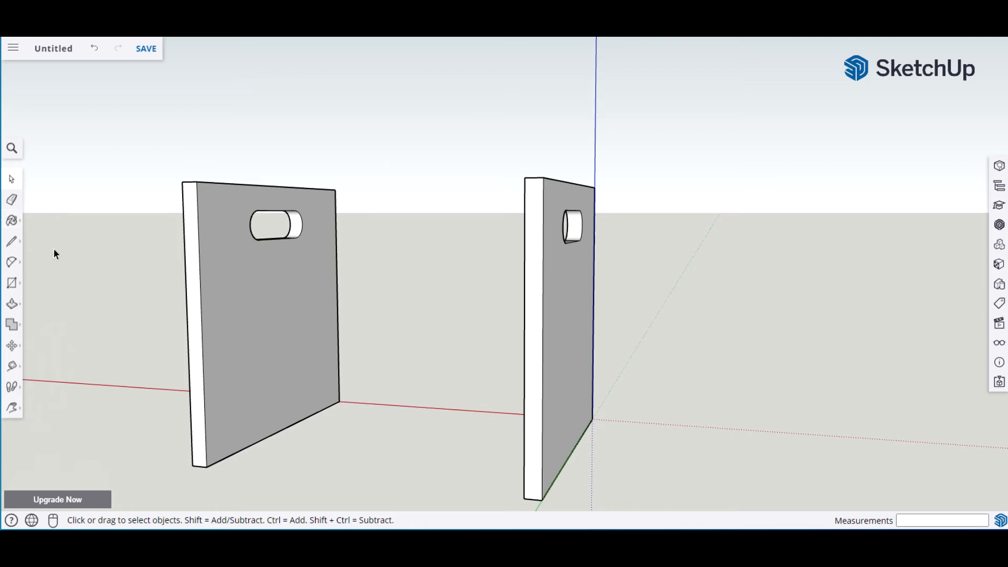
Step: Draw a 16.5 by 1.5 inch rectangle across both panels' front edges, starting at the copied panel's upper outer corner
key(r)
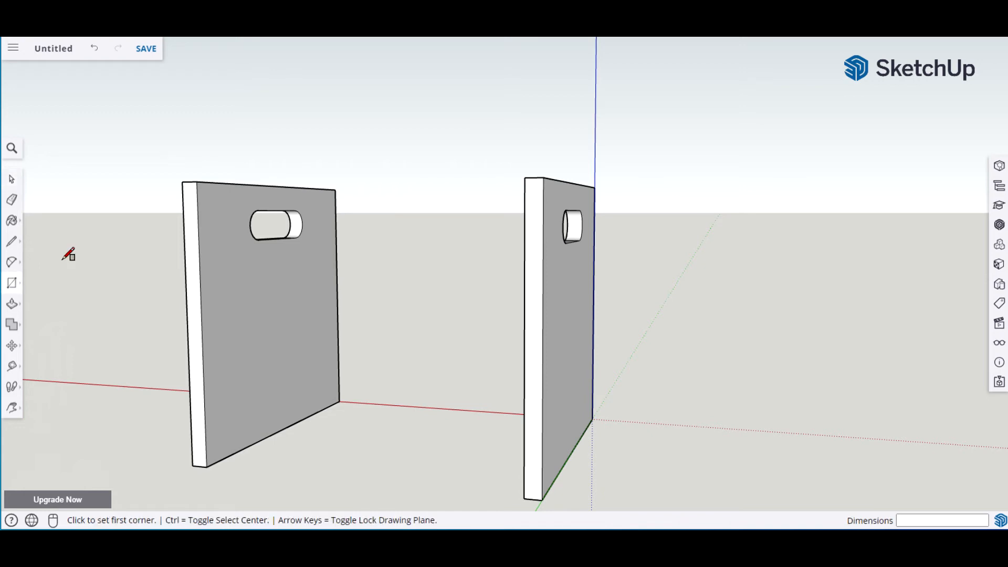
click(183, 182)
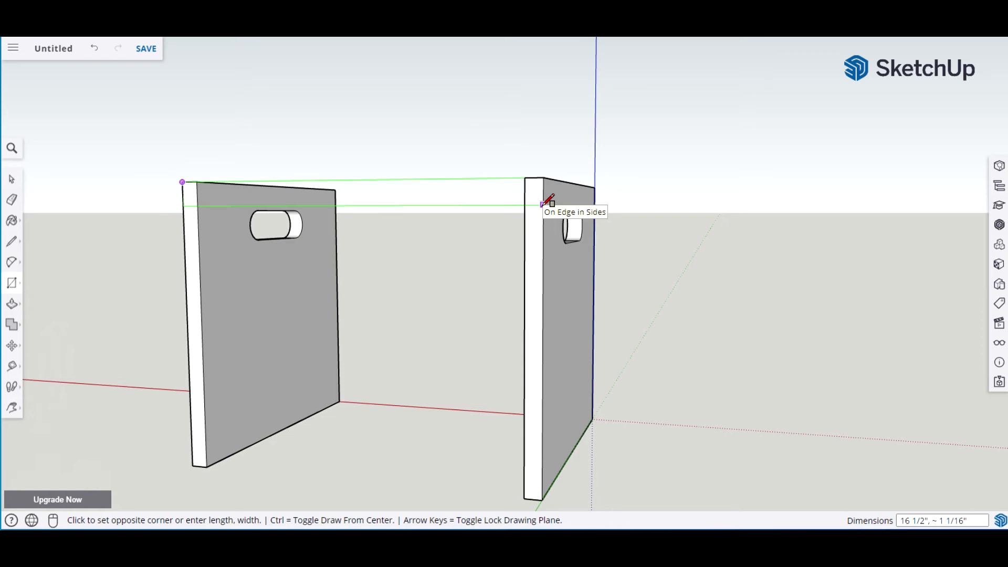
text(16)
text(.5)
key(Return)
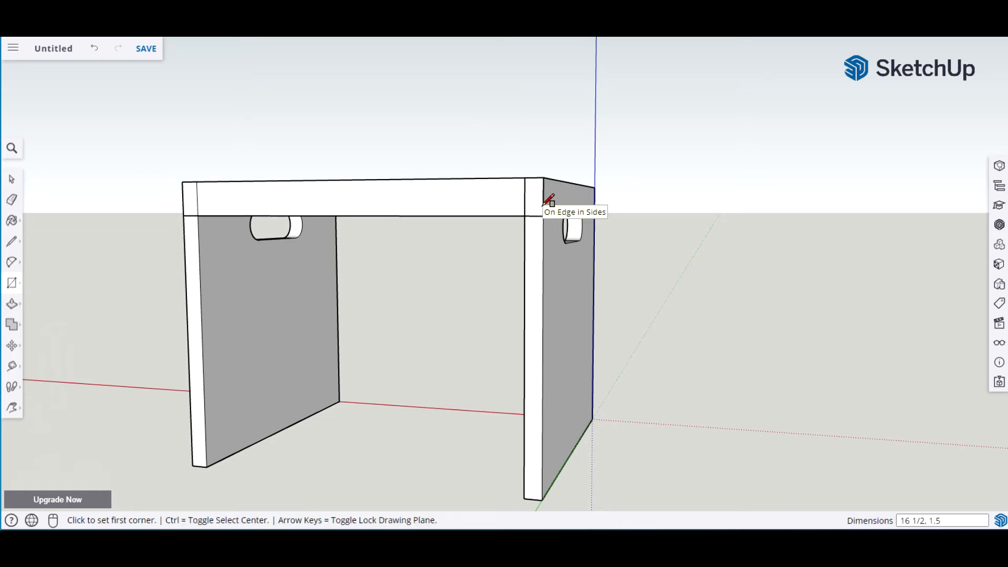
key(space)
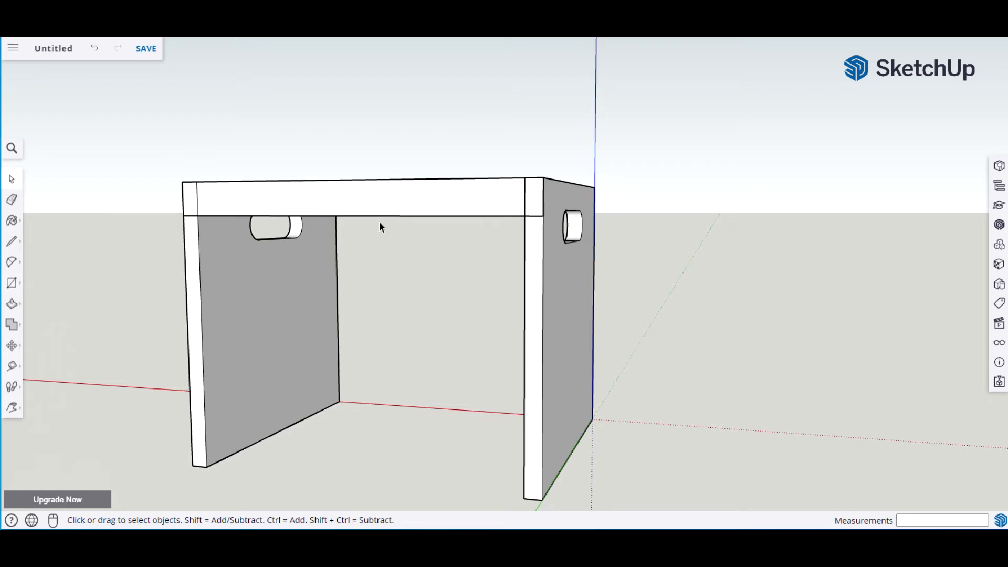
Step: Push/Pull the slat rectangle outward 1/2 inch to give the top slat its thickness
click(388, 202)
double_click(384, 198)
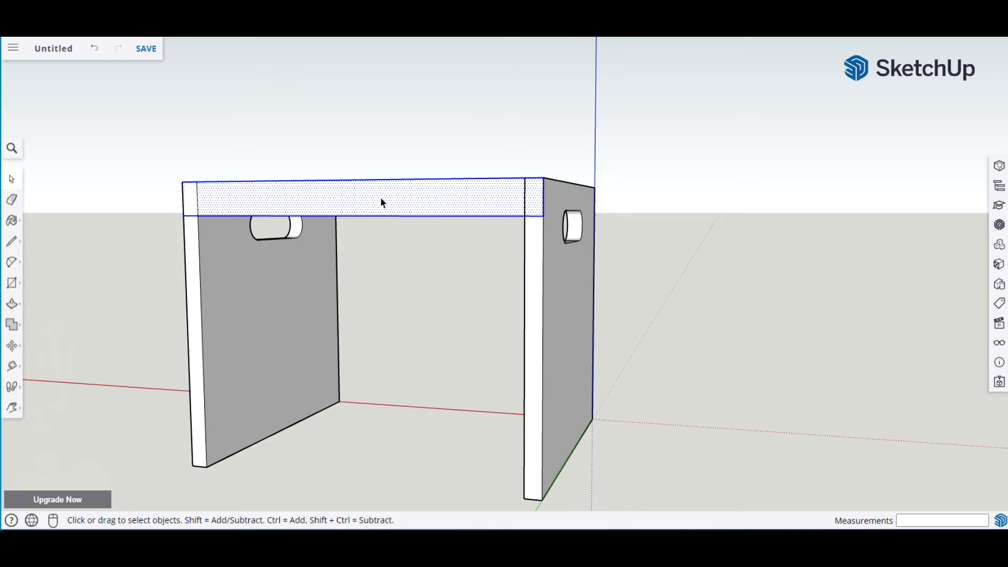
key(p)
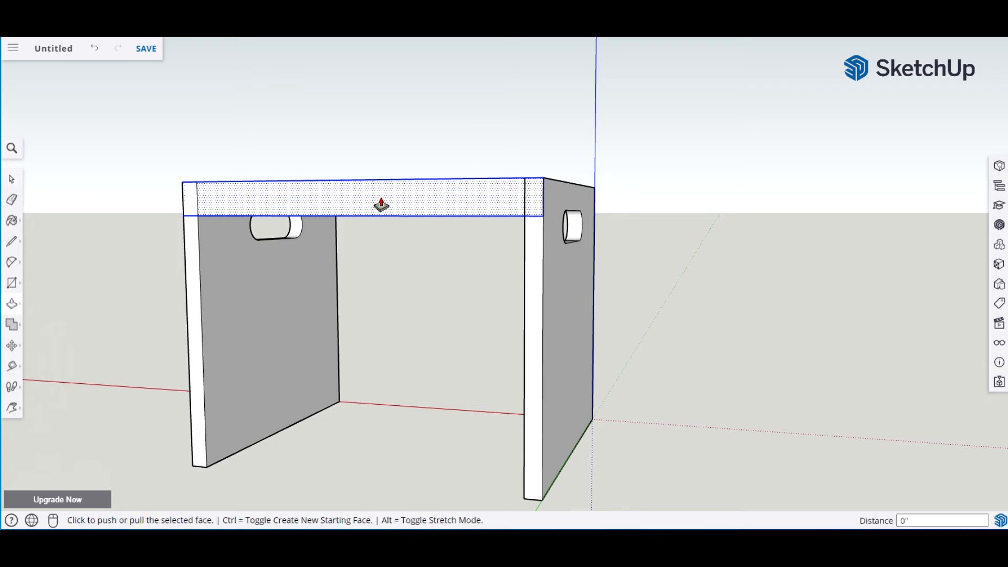
click(381, 205)
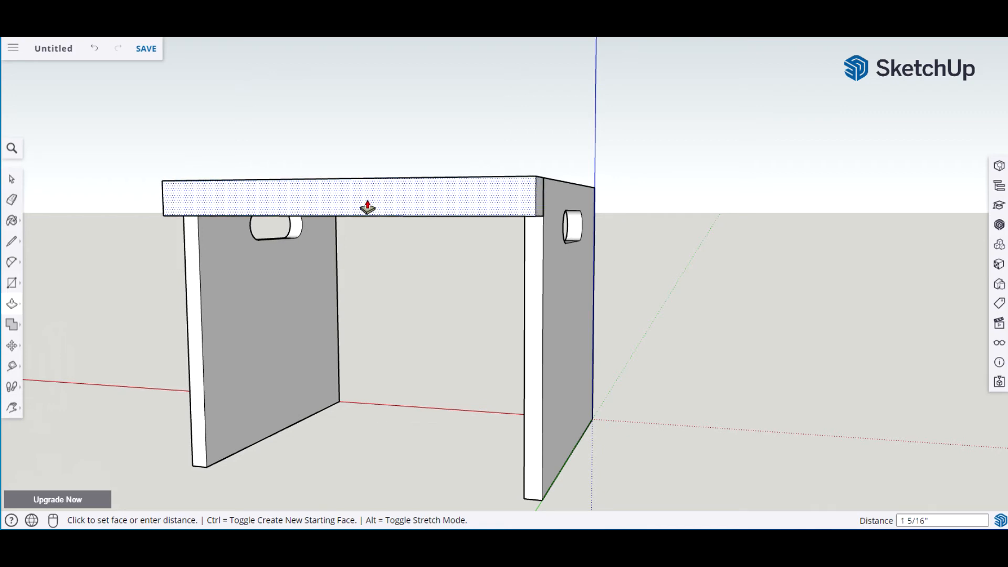
text(1/2)
key(Return)
key(space)
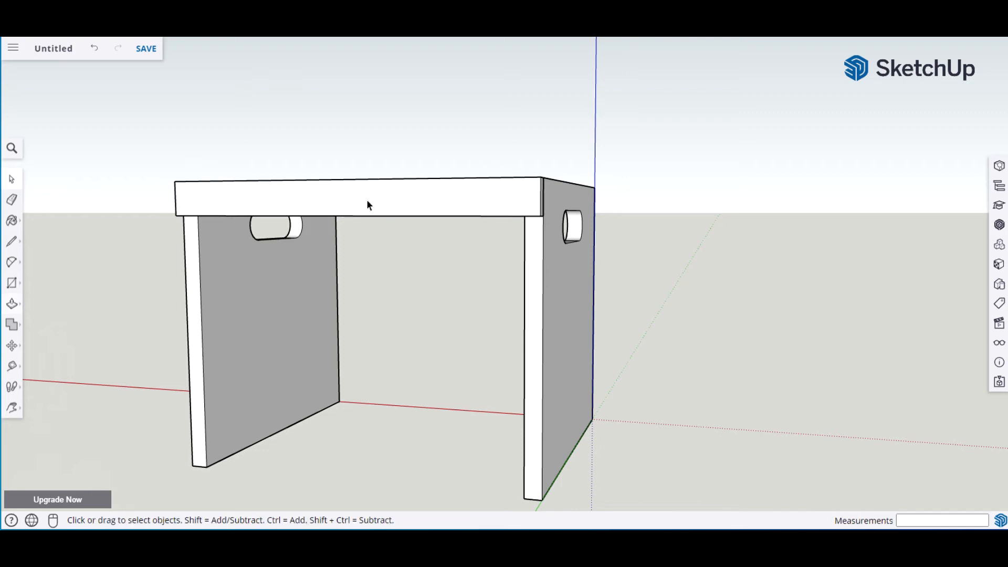
Step: Make the whole top slat a component with the definition name Slates
middle_drag(844, 222, 525, 194)
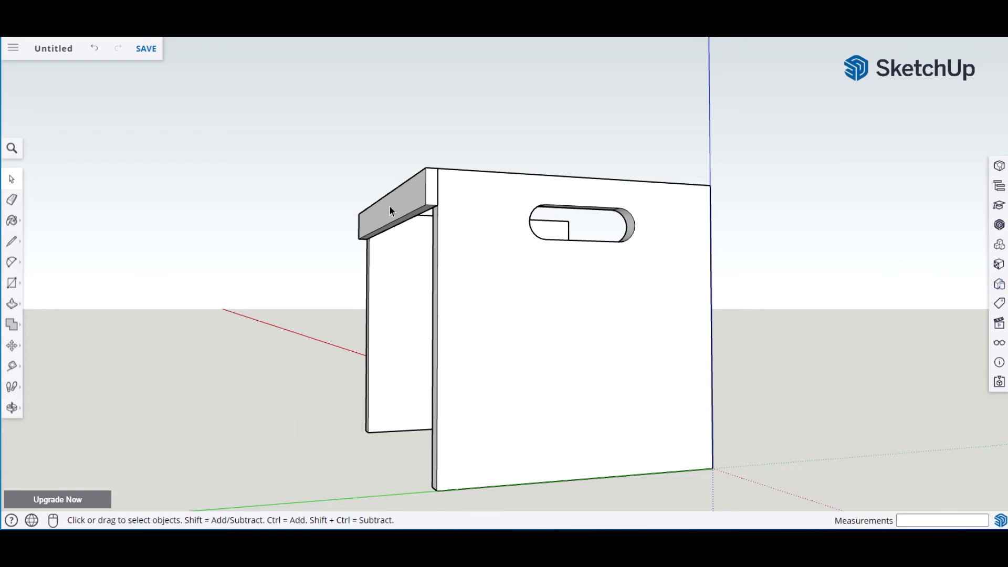
drag(339, 165, 462, 261)
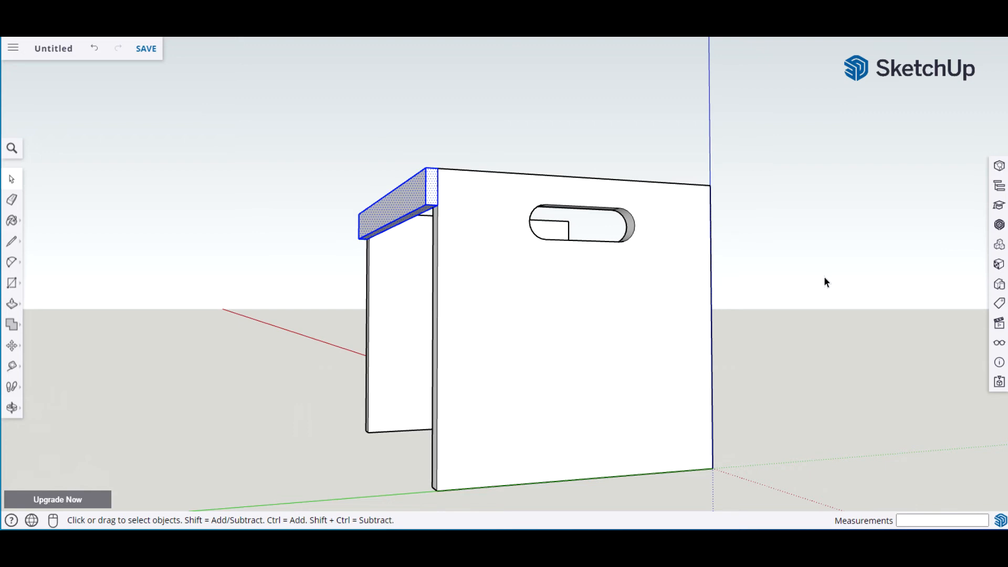
click(801, 246)
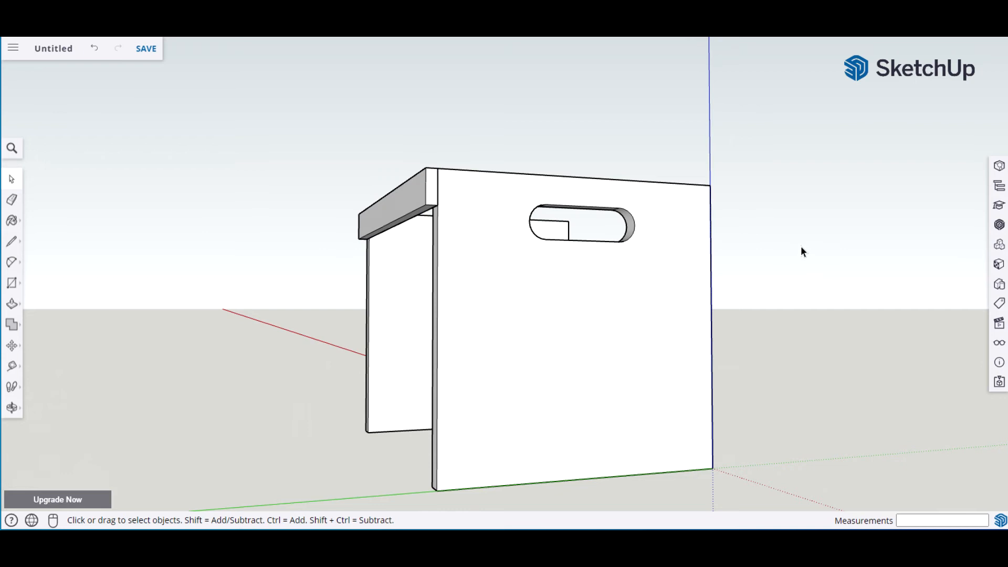
click(395, 198)
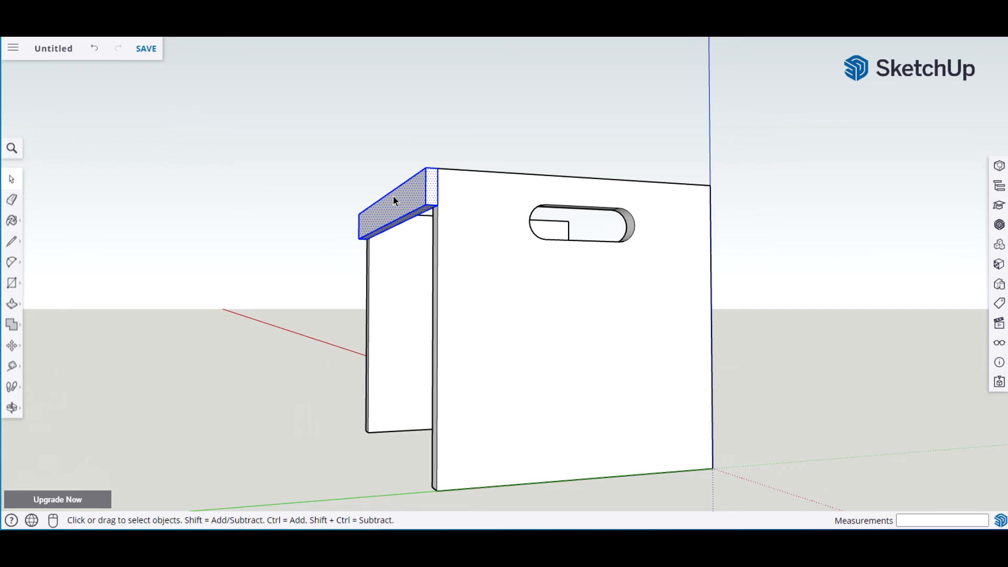
key(g)
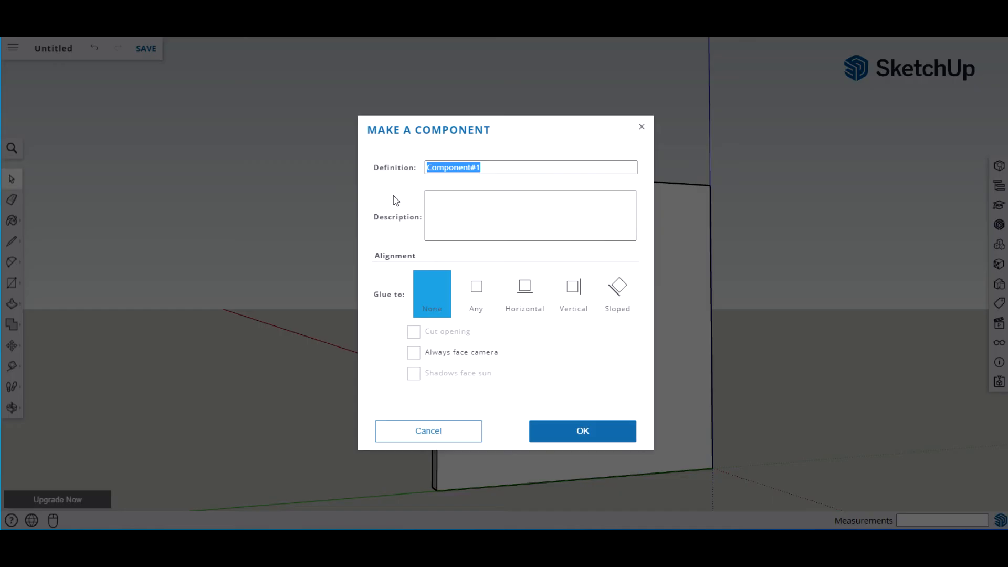
text(Slates)
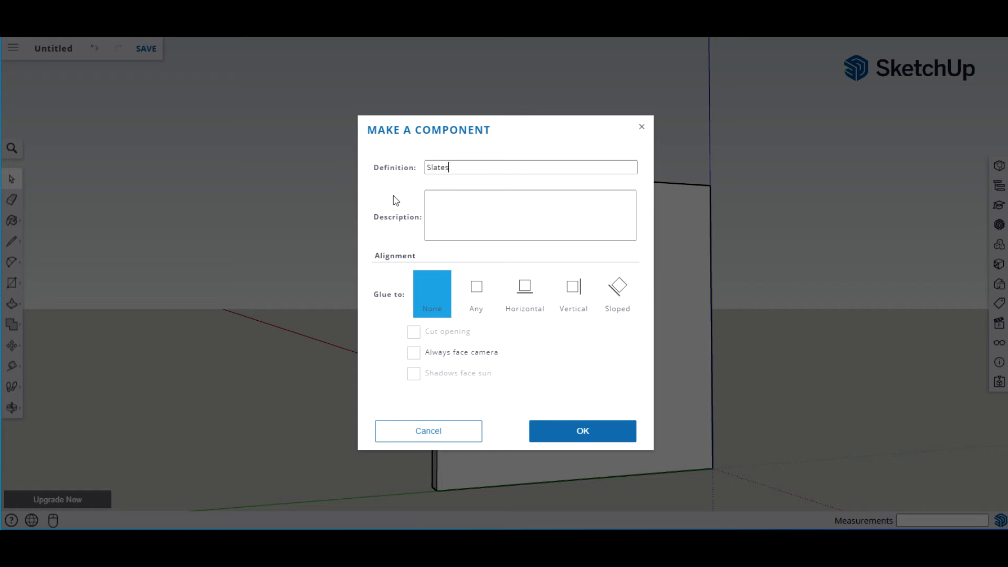
click(590, 434)
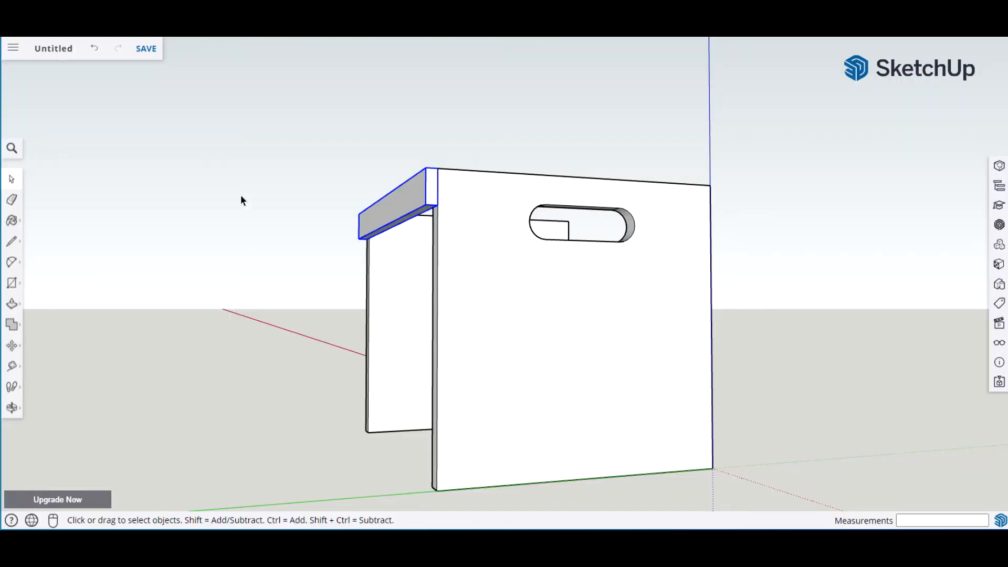
Step: Check that the top slat selects as a single component
click(238, 200)
click(409, 193)
click(246, 178)
click(394, 209)
click(188, 176)
click(381, 207)
click(320, 189)
click(398, 210)
key(h)
middle_drag(864, 335, 841, 324)
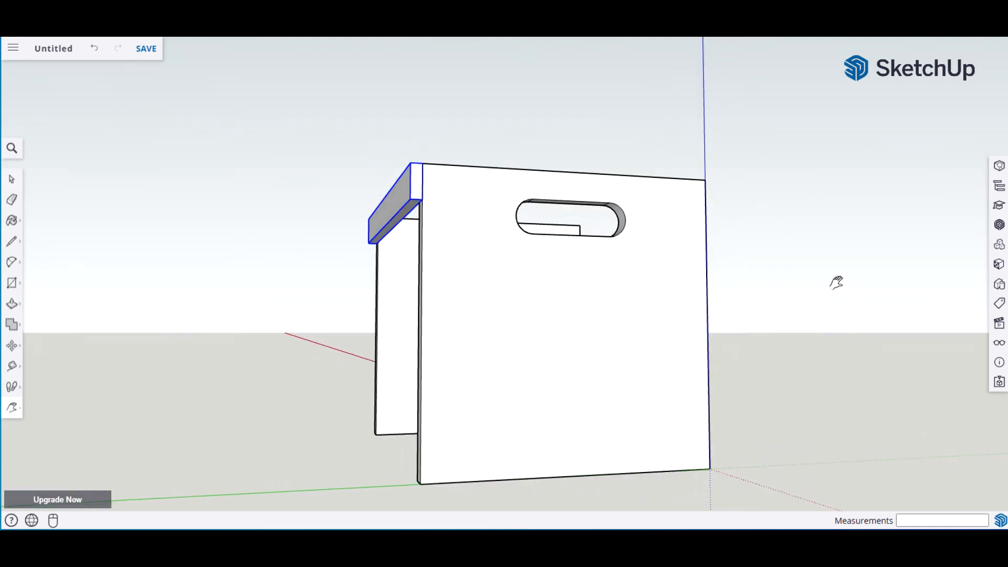
key(space)
click(173, 270)
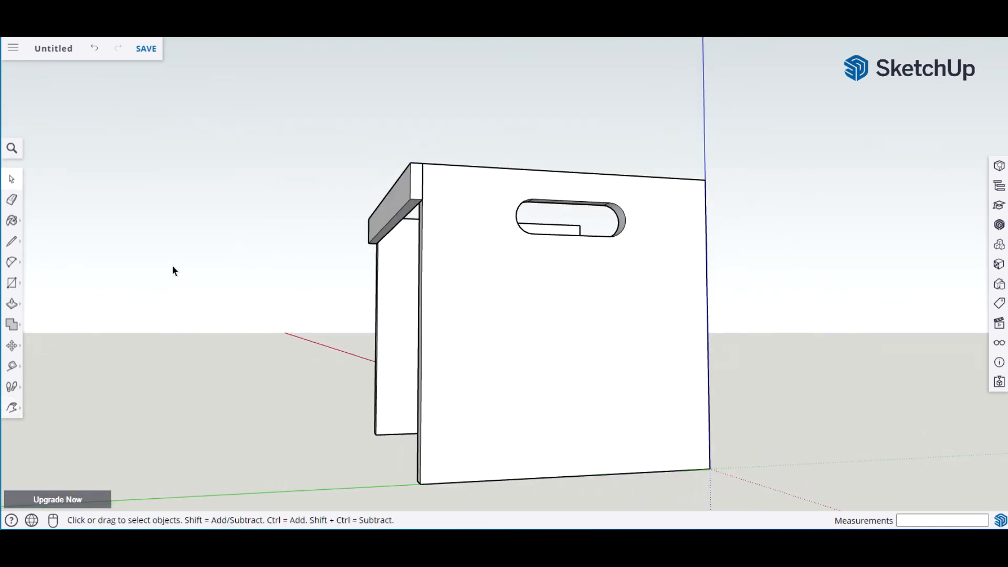
Step: Copy the top slat straight down to the end panel's lower front corner and divide the copy distance by 4 for evenly spaced slats
click(400, 200)
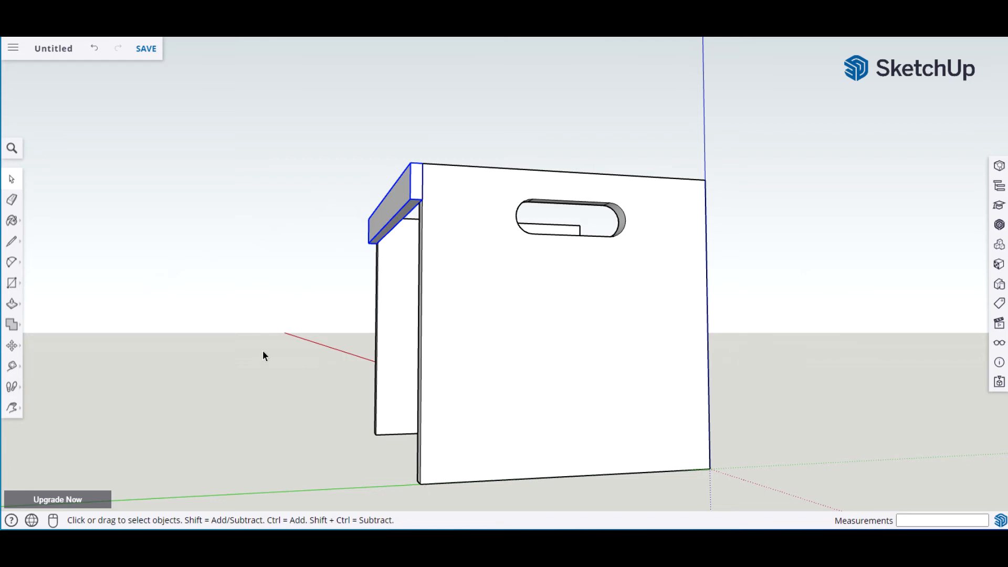
key(m)
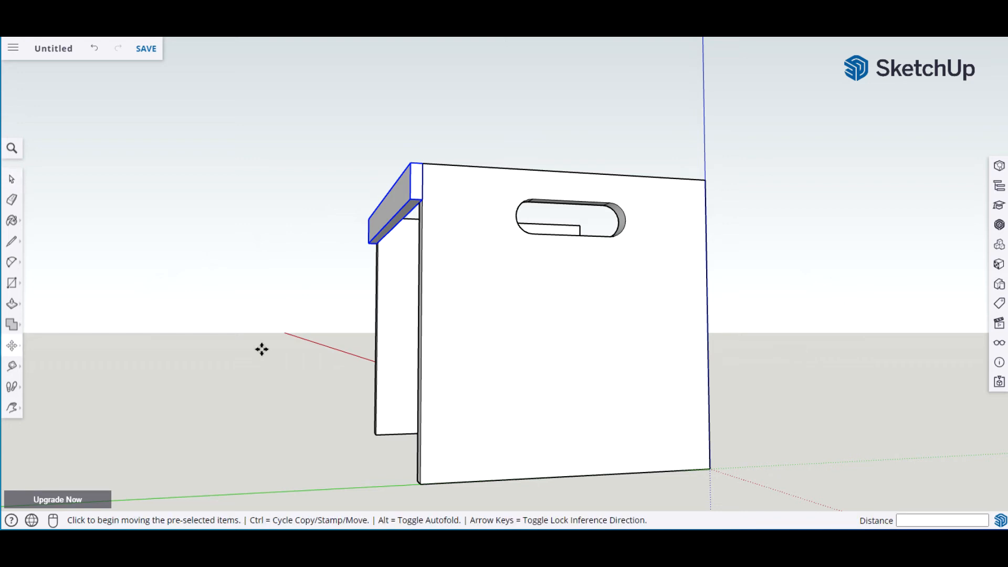
click(420, 199)
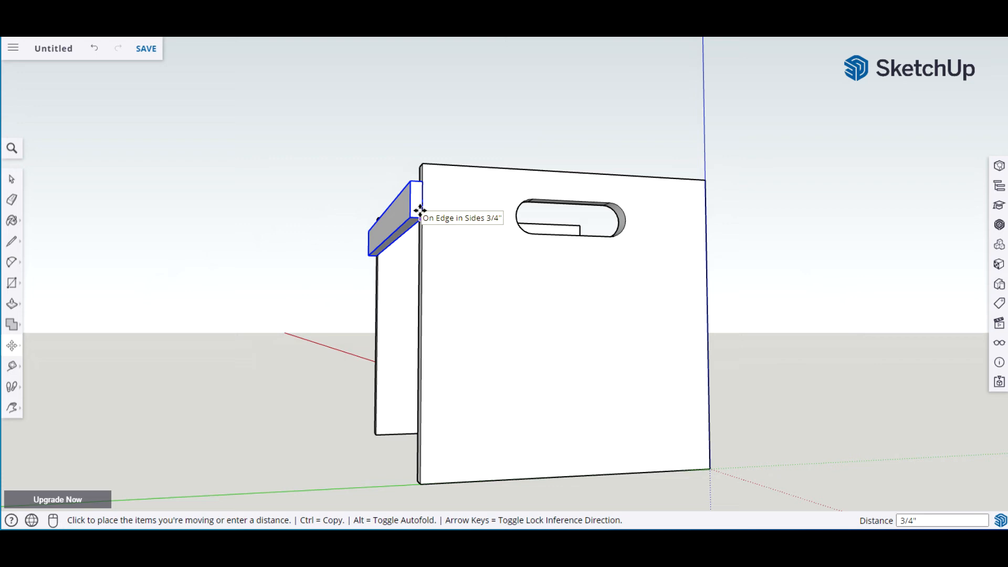
key(ctrl)
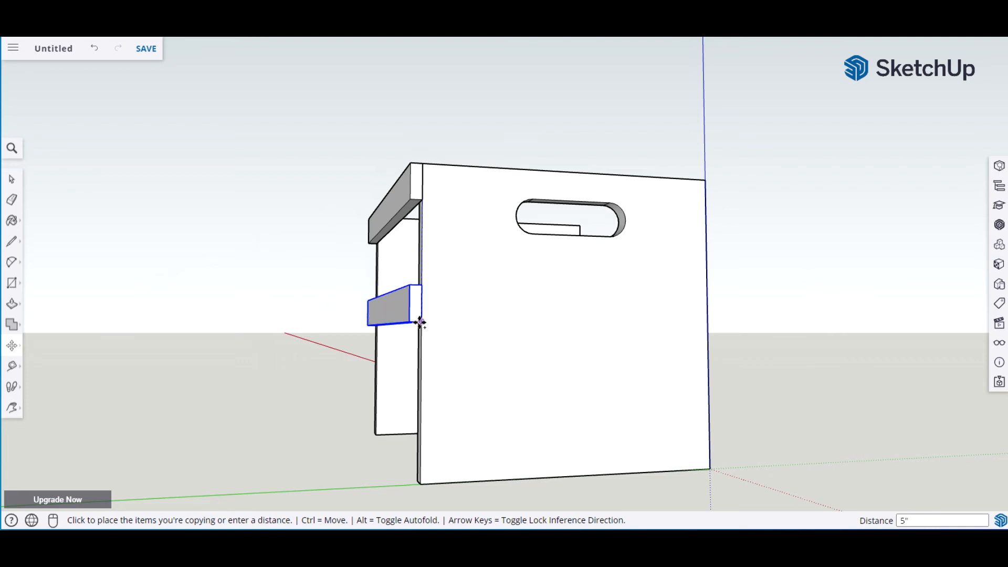
click(423, 482)
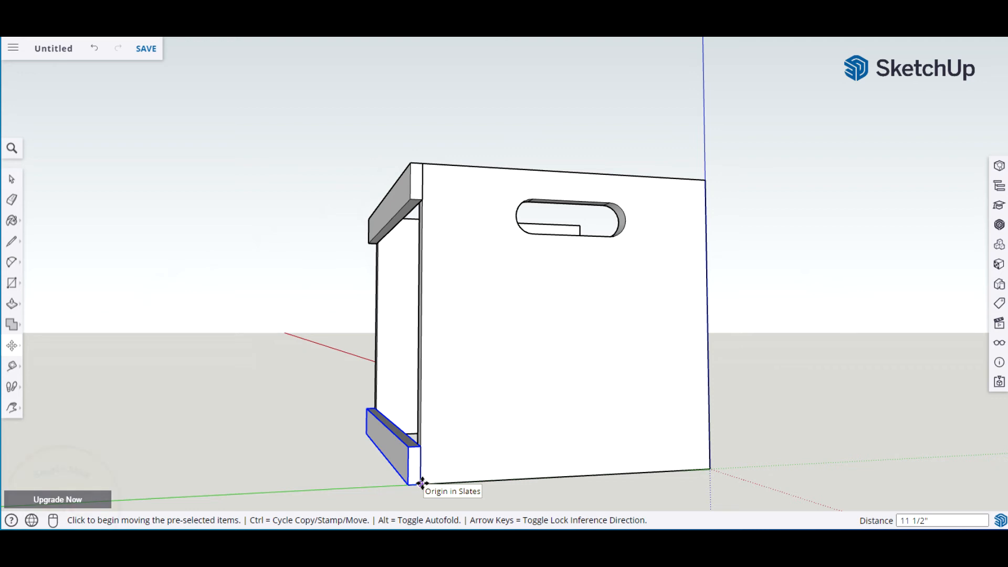
text(/4)
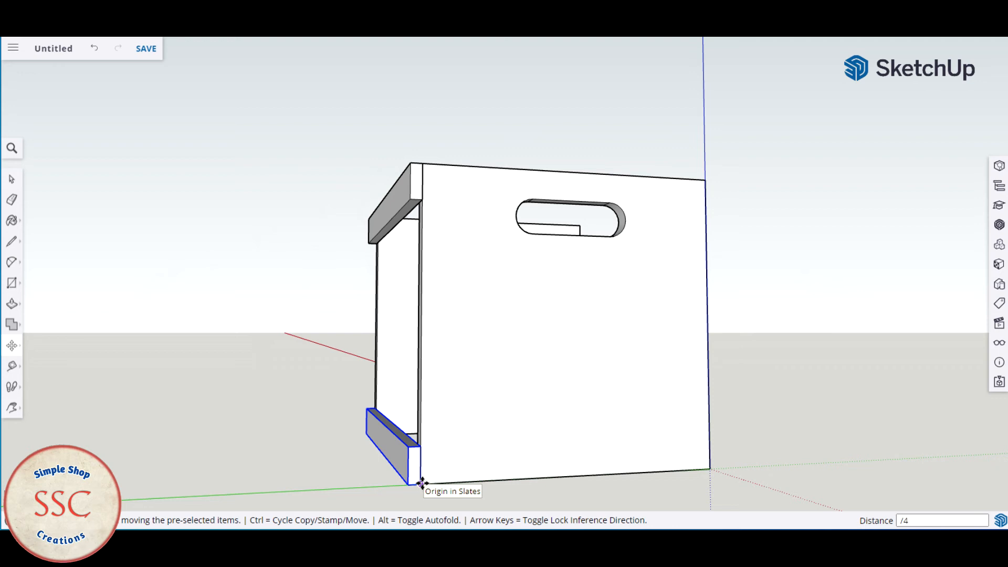
key(Return)
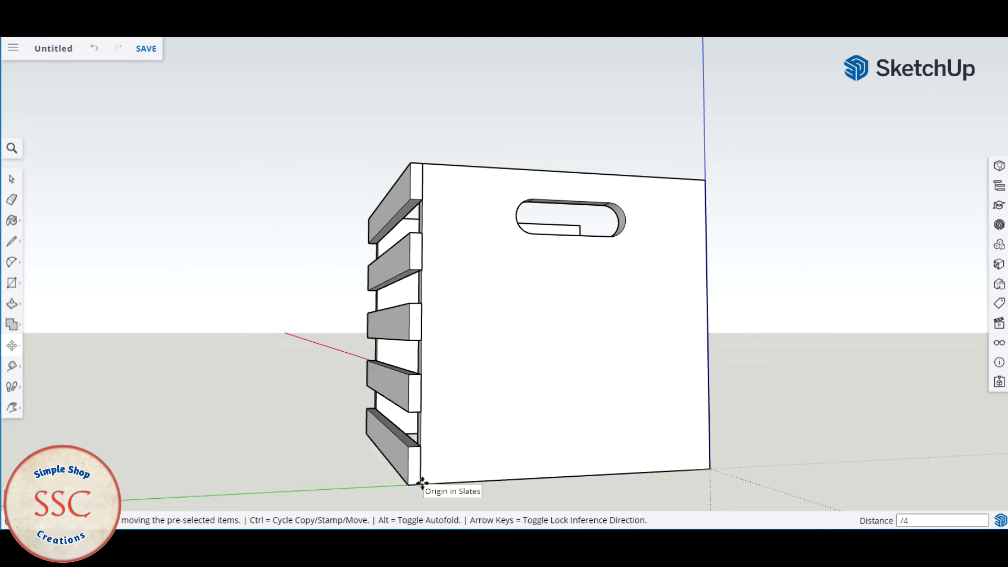
key(space)
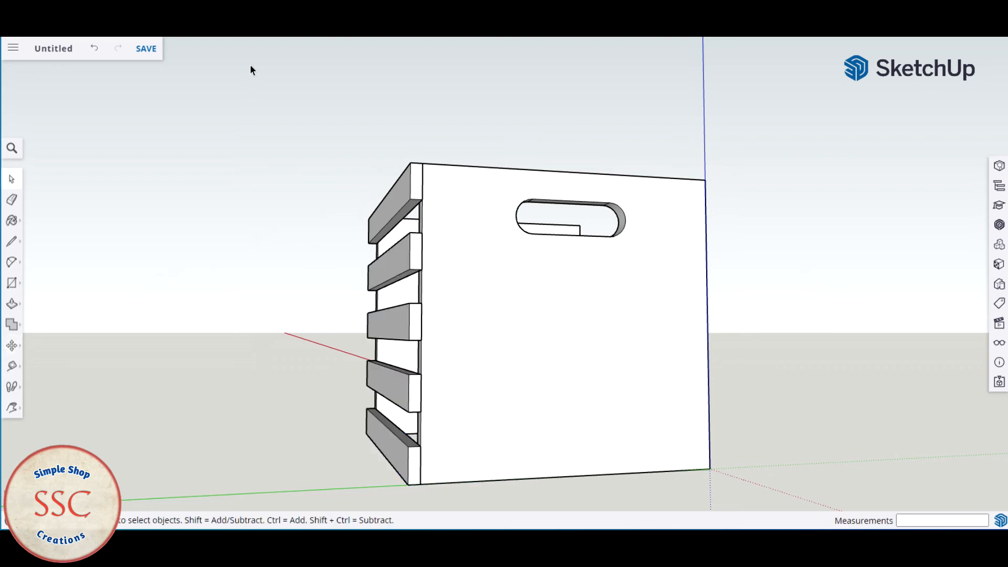
Step: Measure the gap below the top slat and the gap below the middle slat with the Tape Measure
key(o)
mouse_move(247, 223)
mouse_down()
mouse_move(462, 173)
mouse_move(510, 205)
mouse_move(472, 263)
mouse_move(309, 235)
mouse_move(277, 203)
mouse_move(254, 221)
mouse_move(234, 219)
mouse_up()
key(space)
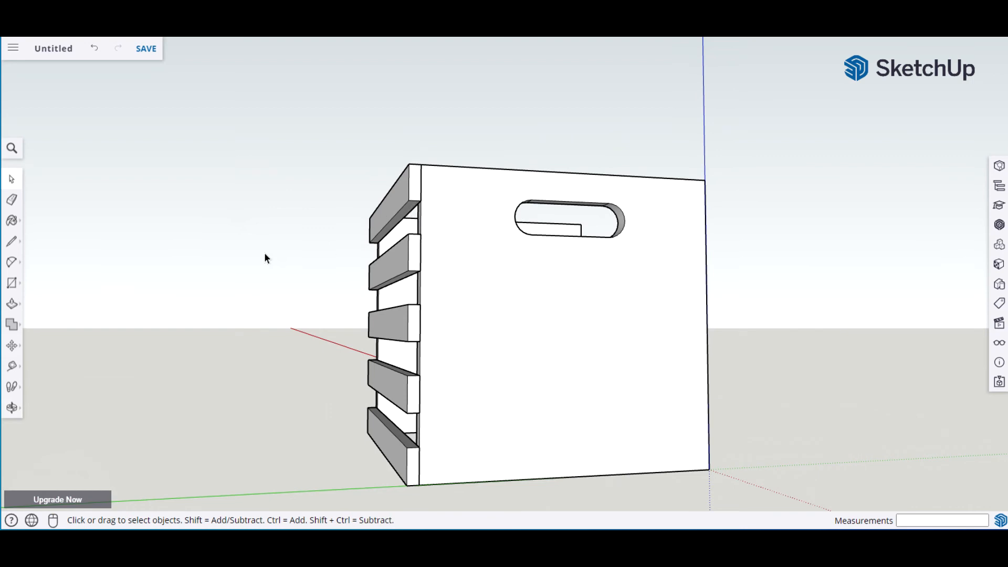
click(13, 366)
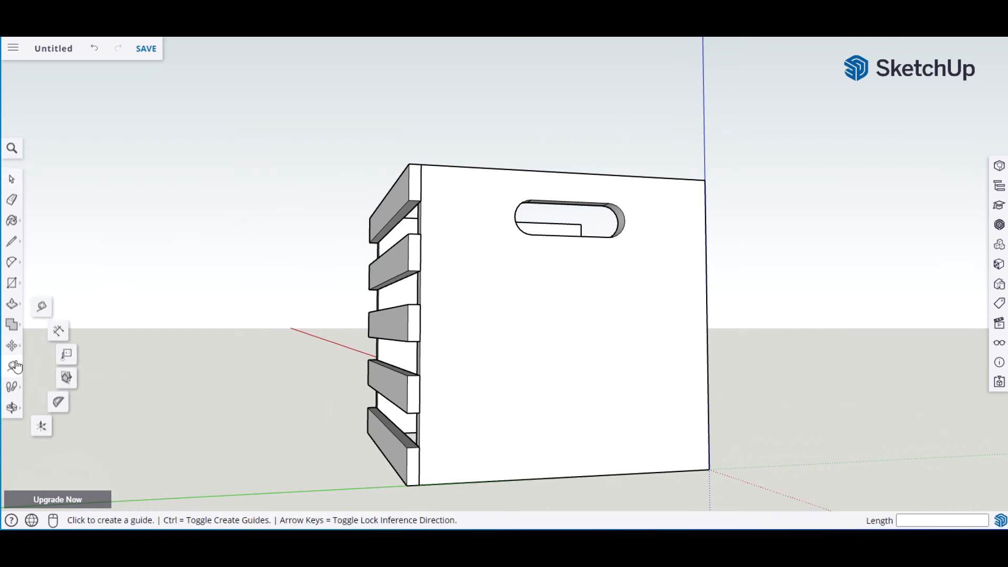
click(42, 308)
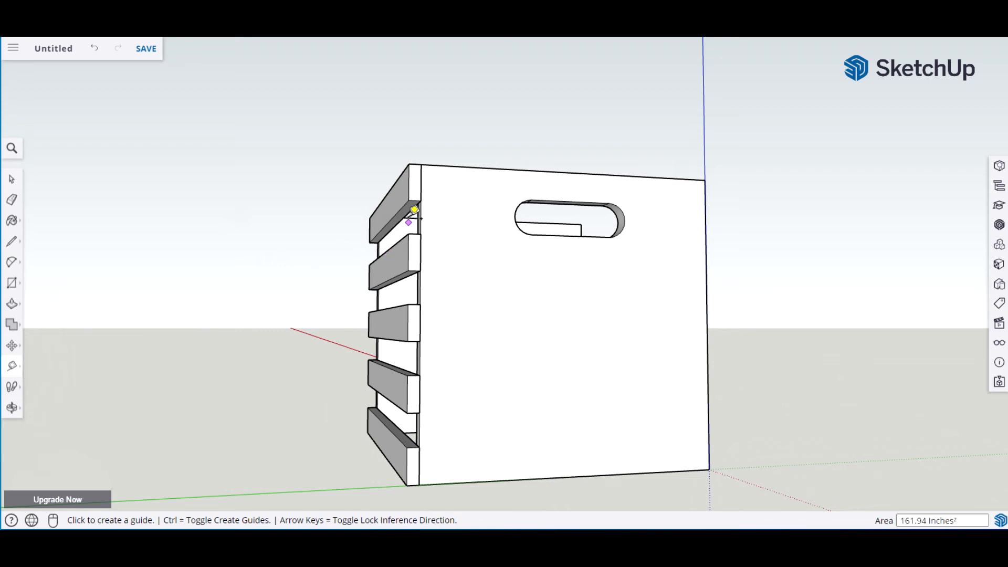
click(409, 200)
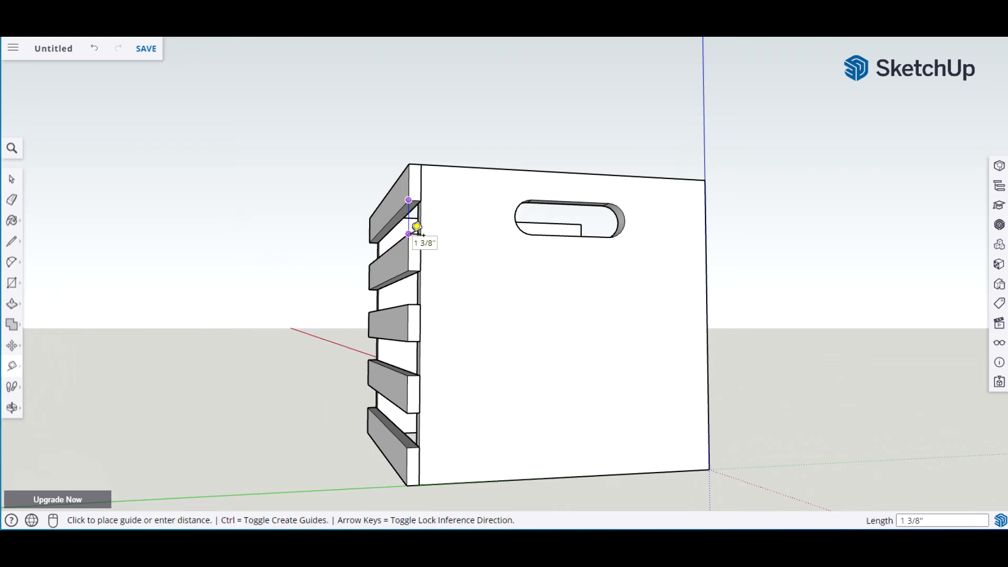
key(space)
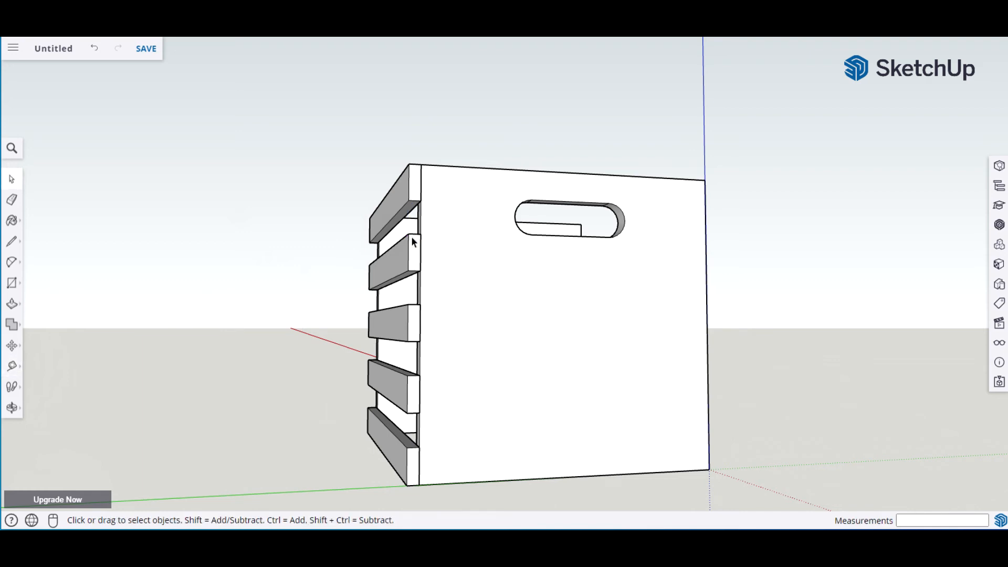
key(t)
click(417, 330)
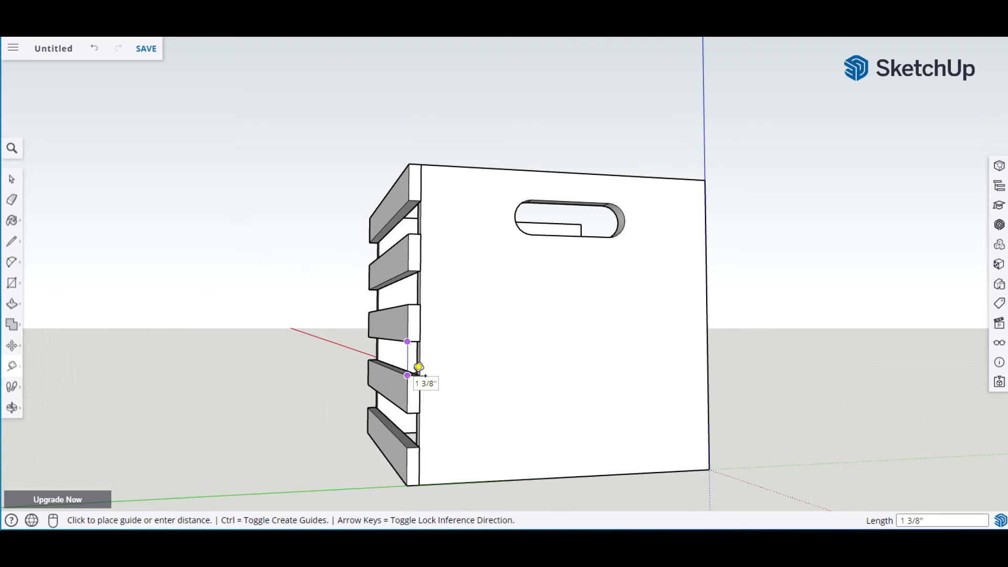
key(space)
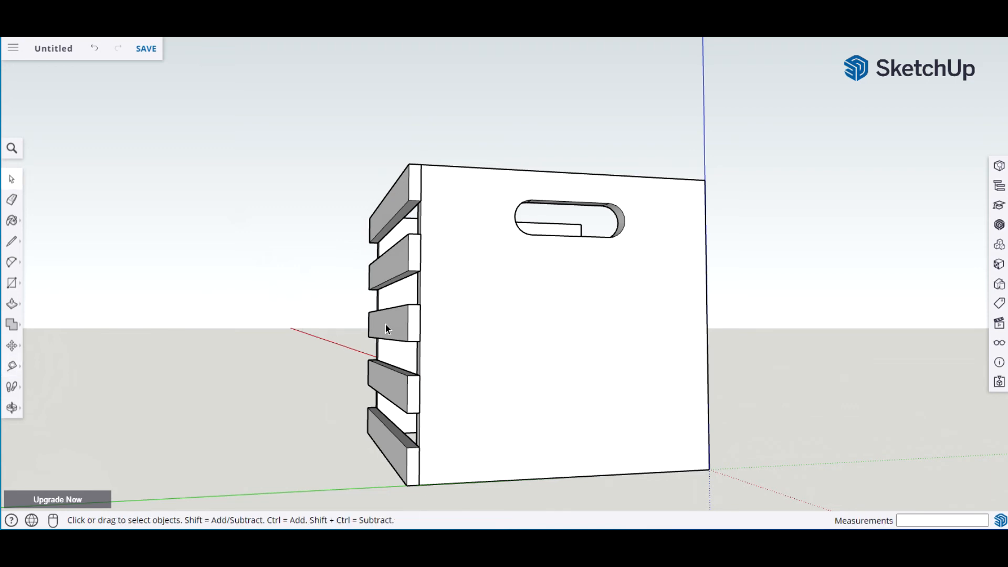
middle_drag(812, 269, 770, 270)
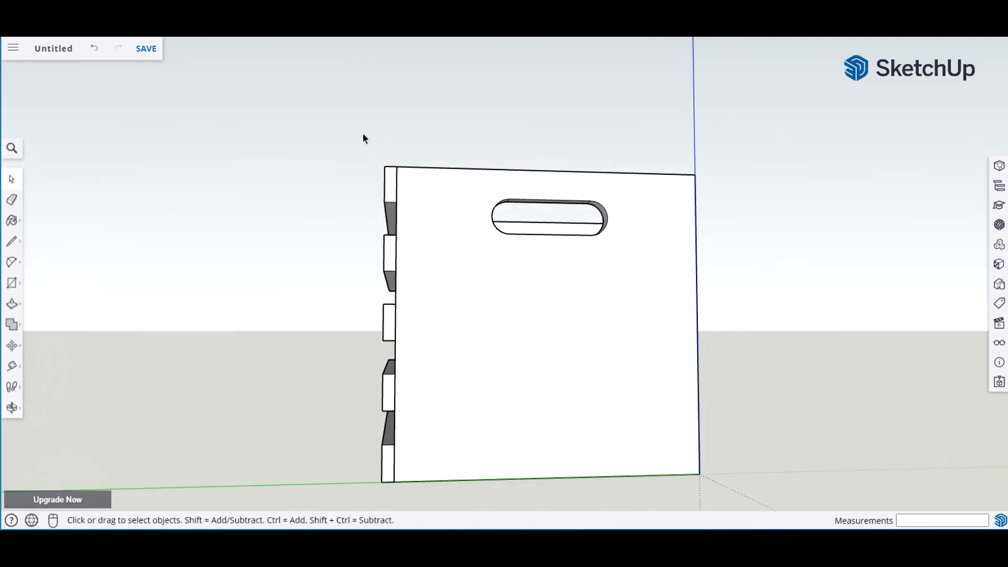
drag(362, 135, 406, 491)
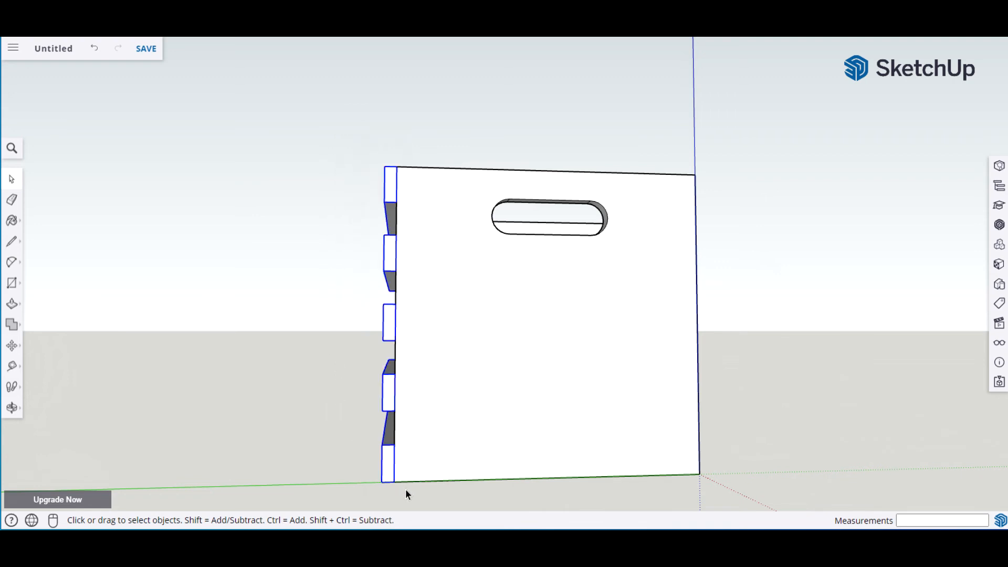
click(197, 183)
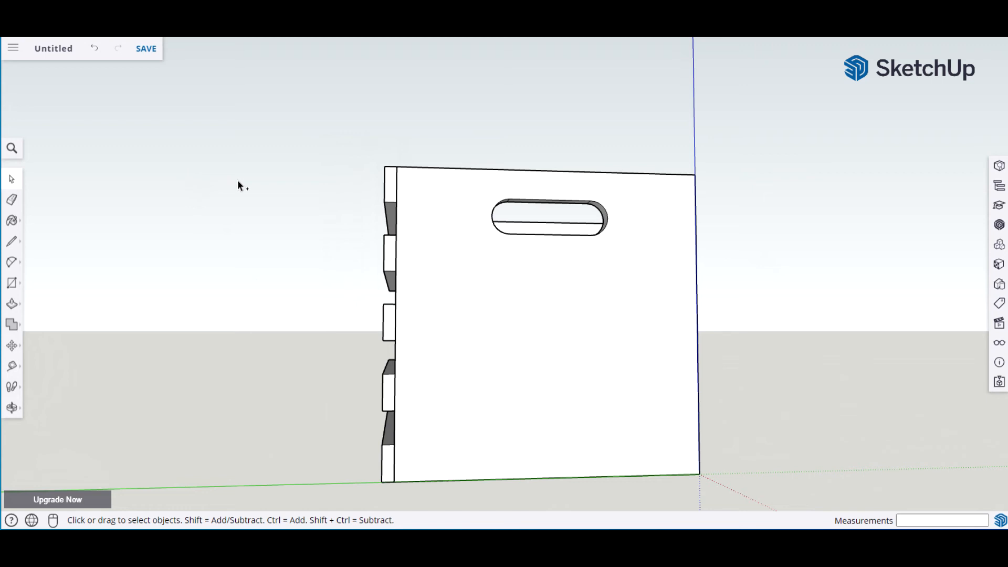
Step: Copy all five front slats to the back of the crate, aligning their outer front corner with the end panel's upper back corner
click(387, 184)
shift+click(390, 261)
shift+click(387, 325)
shift+click(390, 395)
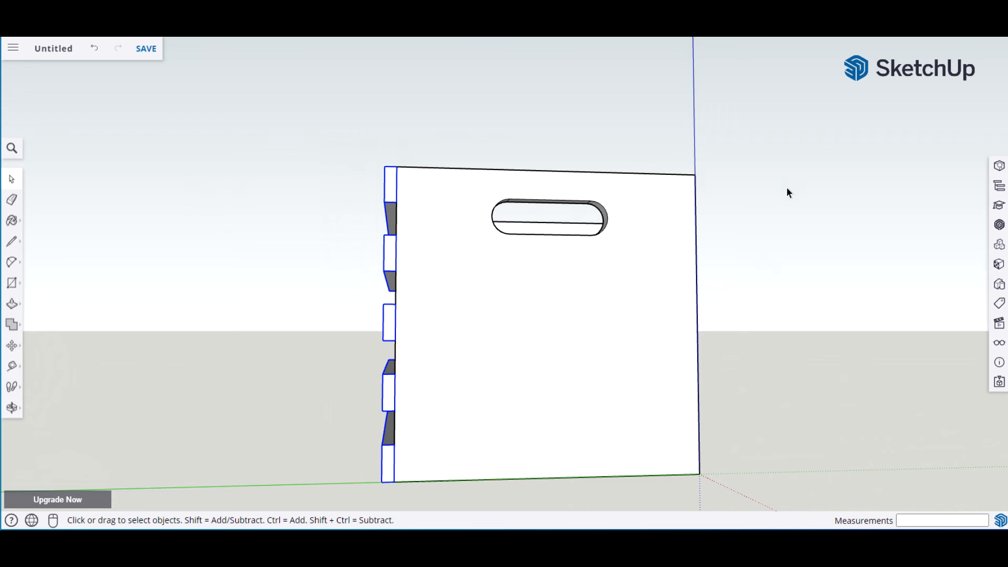
scroll(786, 189, up, 3)
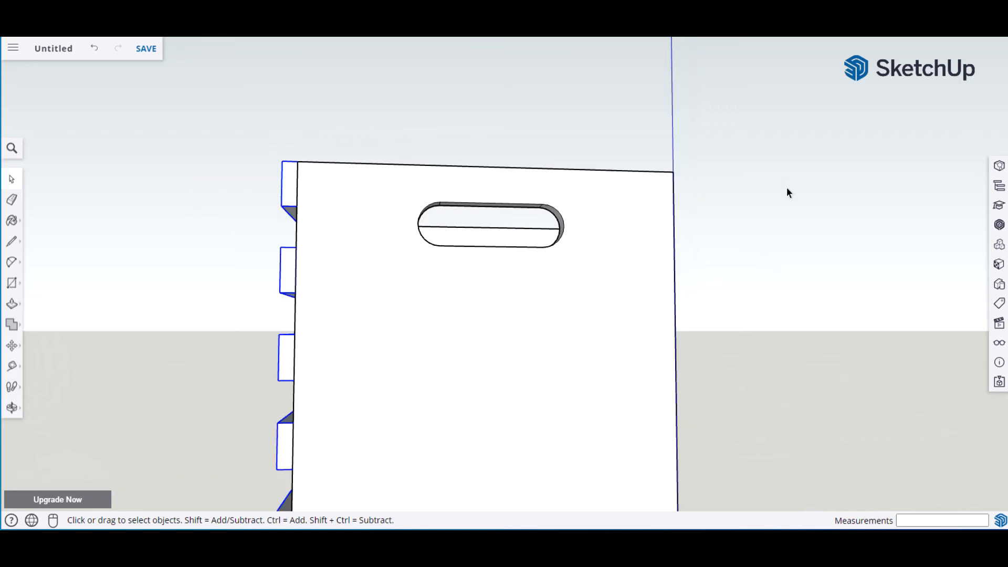
shift+middle_drag(754, 224, 751, 157)
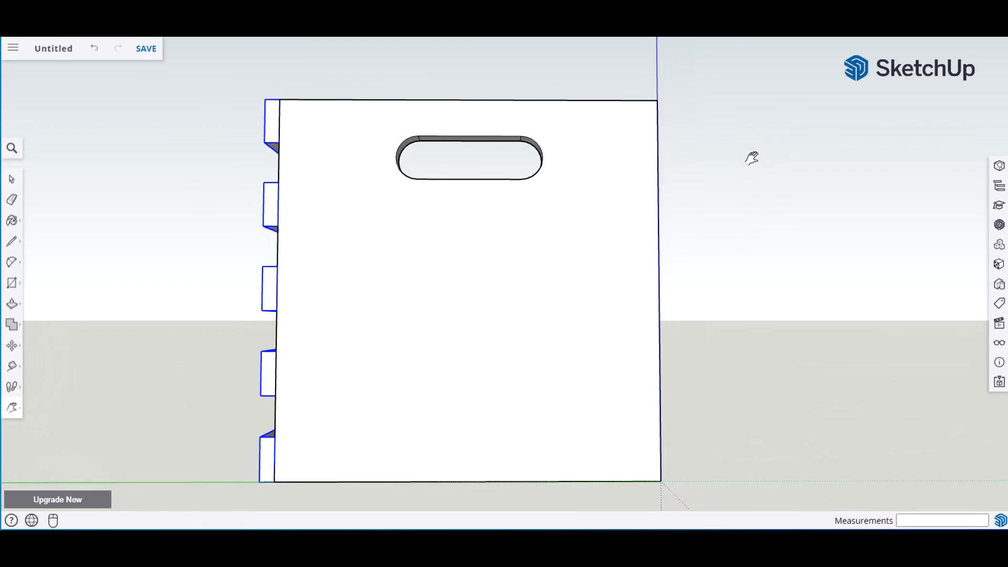
key(space)
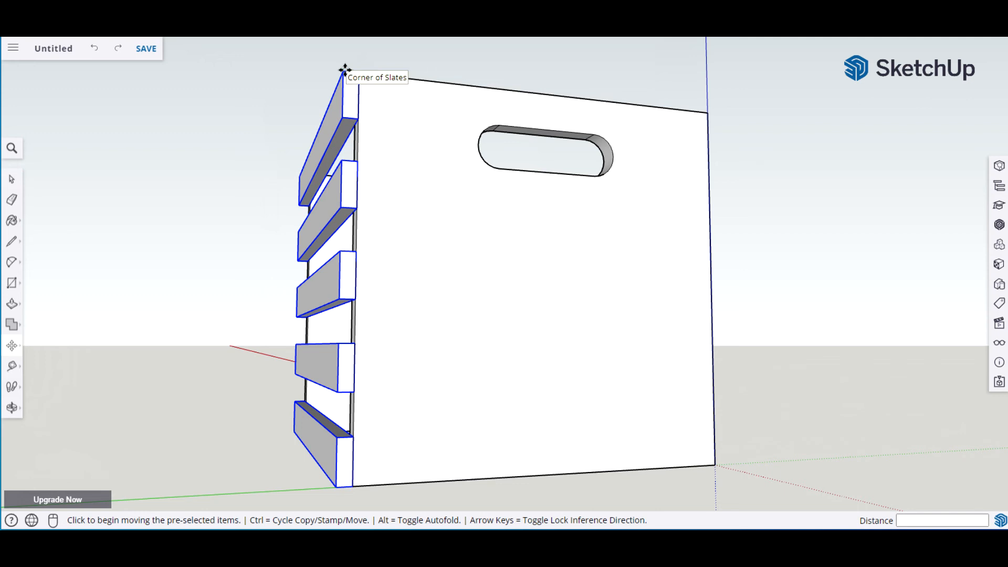
click(345, 69)
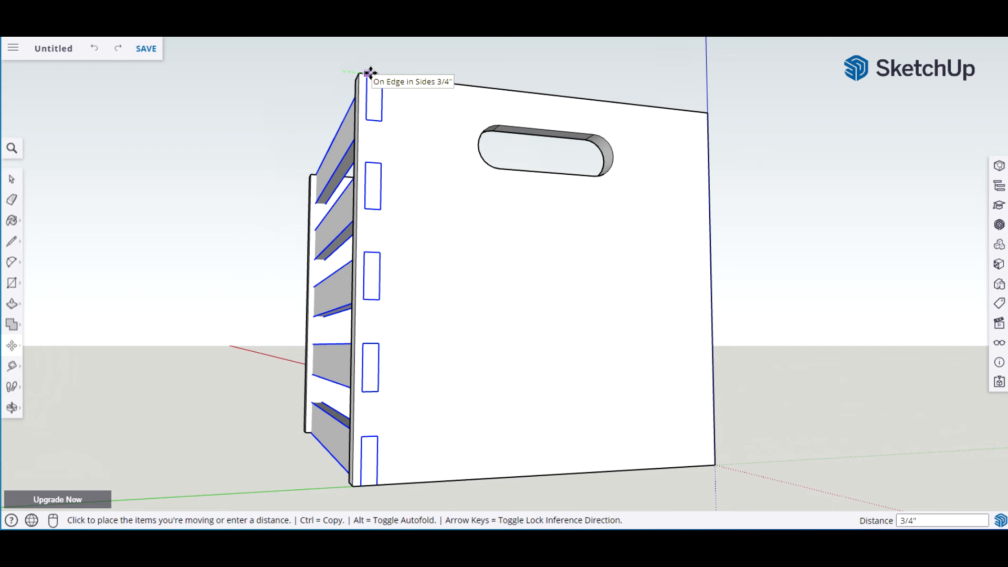
click(370, 73)
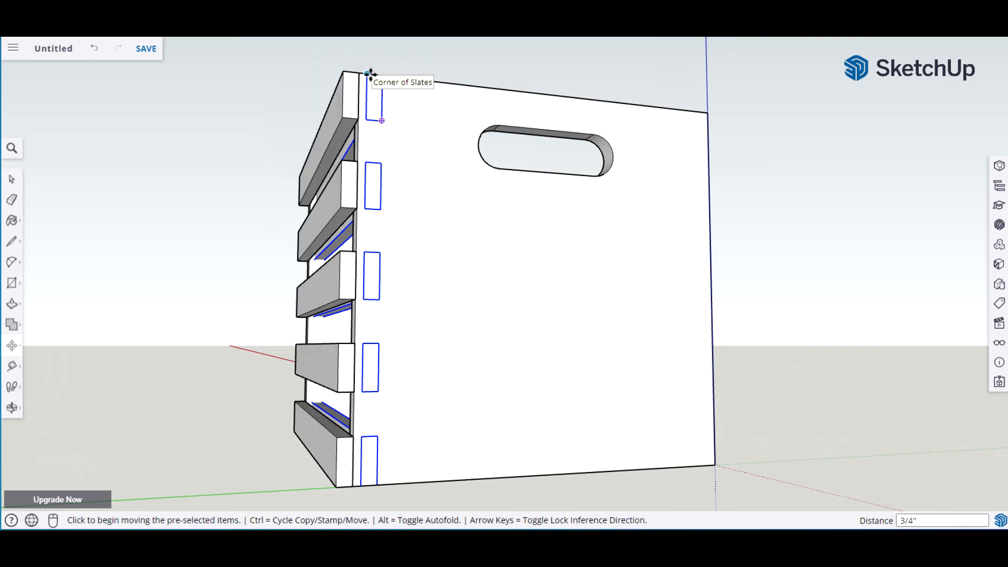
click(370, 73)
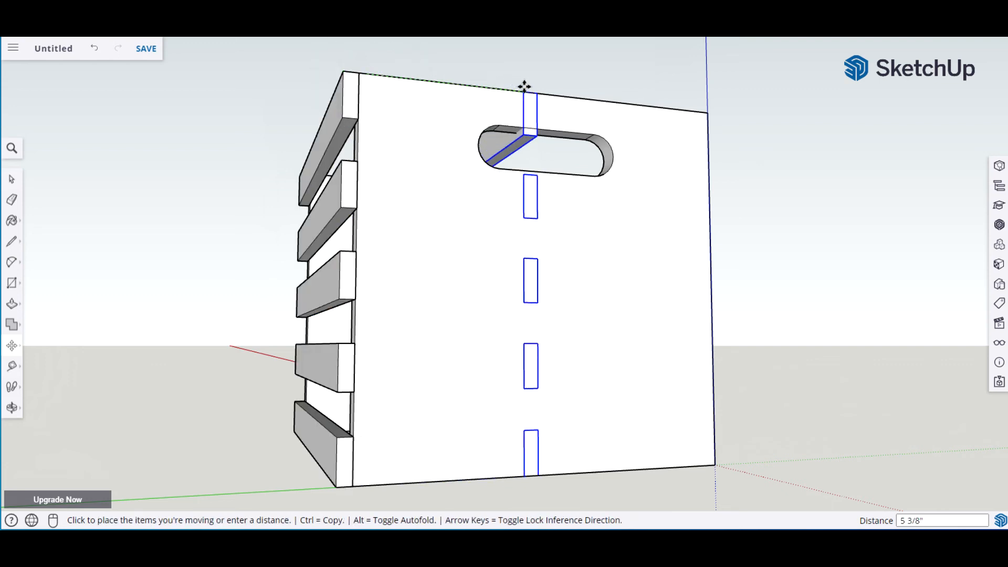
click(707, 112)
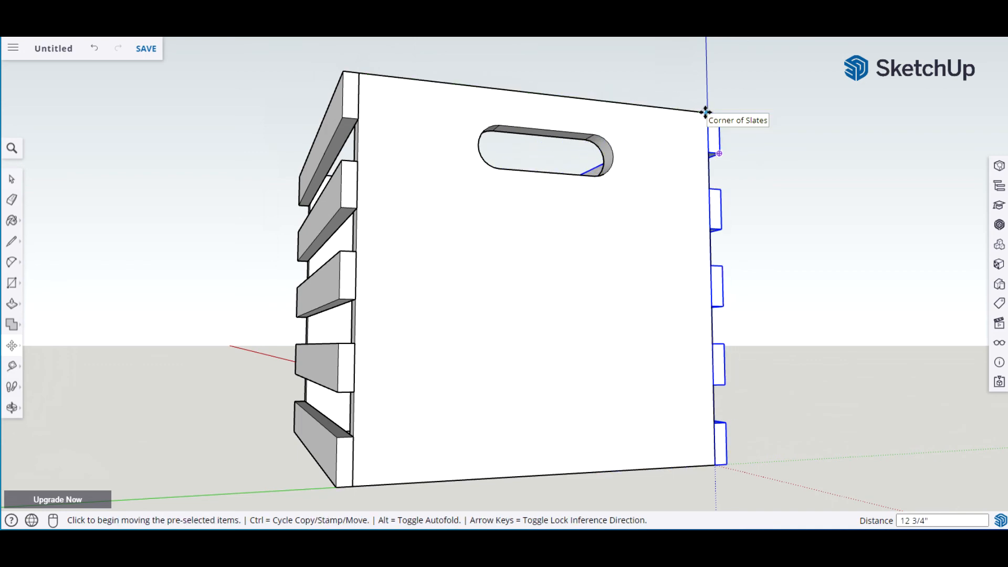
Step: Select the whole crate and flip it along the red direction and the green direction
key(space)
middle_drag(751, 142, 420, 167)
click(793, 147)
middle_drag(390, 227, 508, 225)
middle_drag(574, 217, 248, 263)
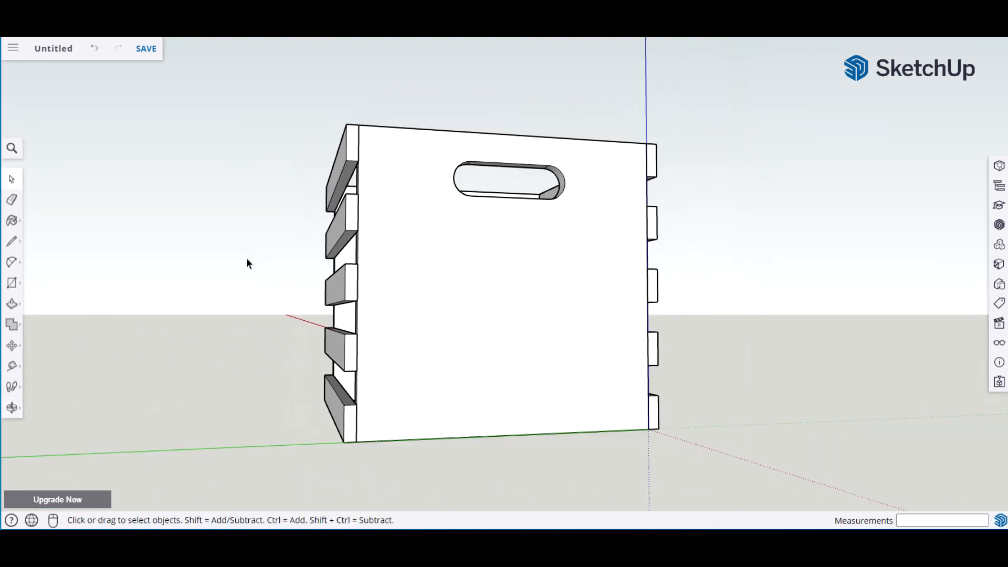
middle_drag(400, 257, 342, 280)
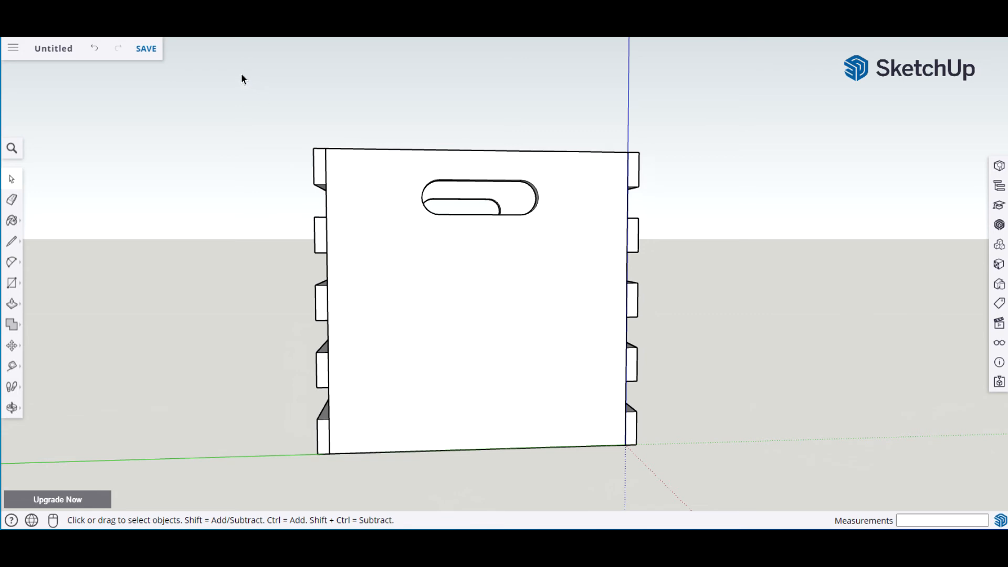
drag(241, 76, 729, 480)
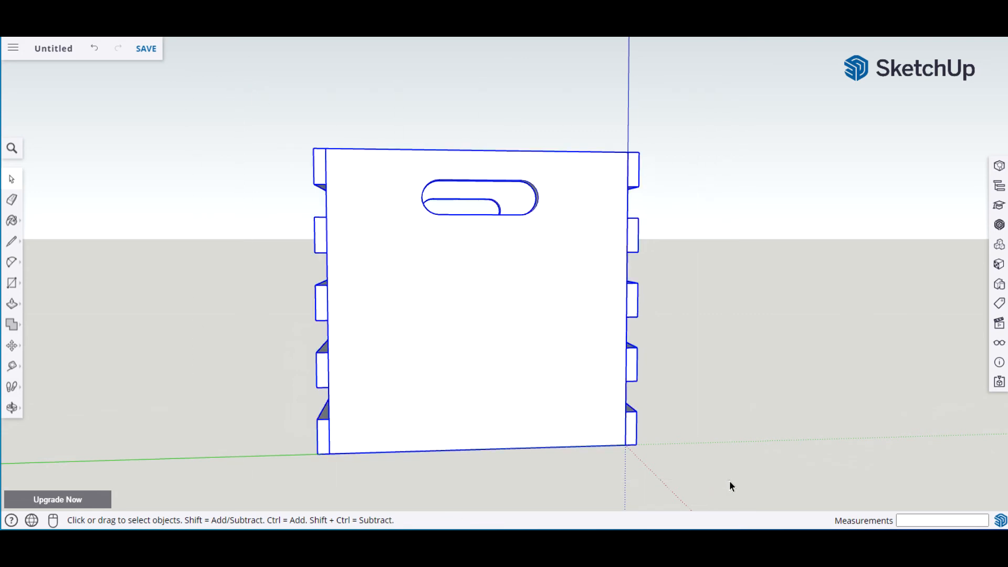
right_click(534, 356)
mouse_move(535, 353)
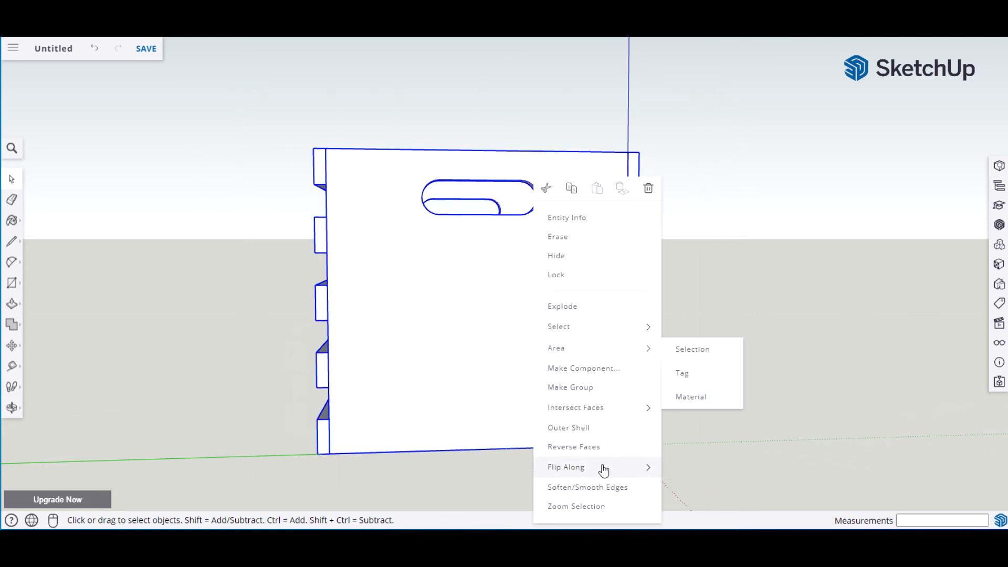
mouse_move(596, 476)
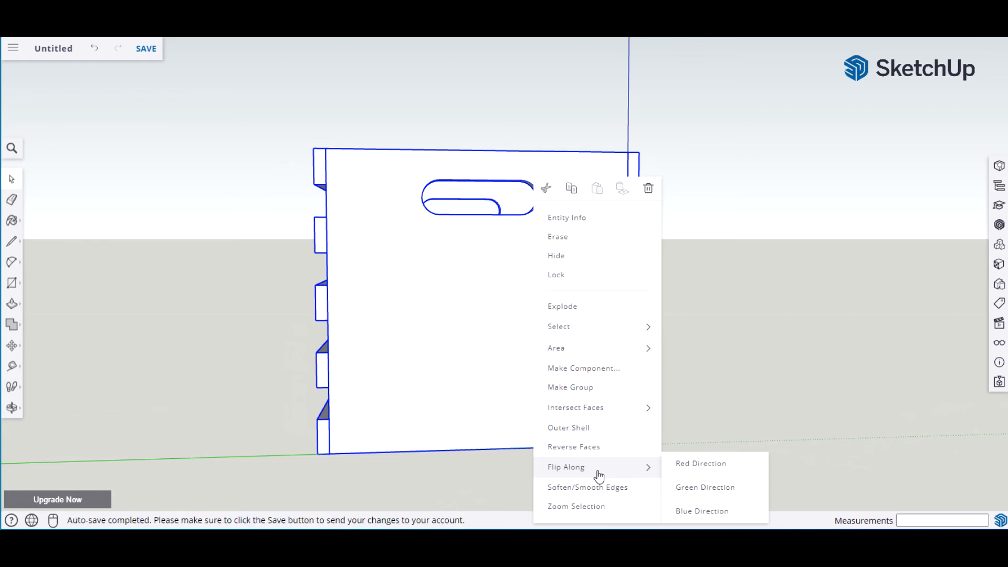
click(684, 463)
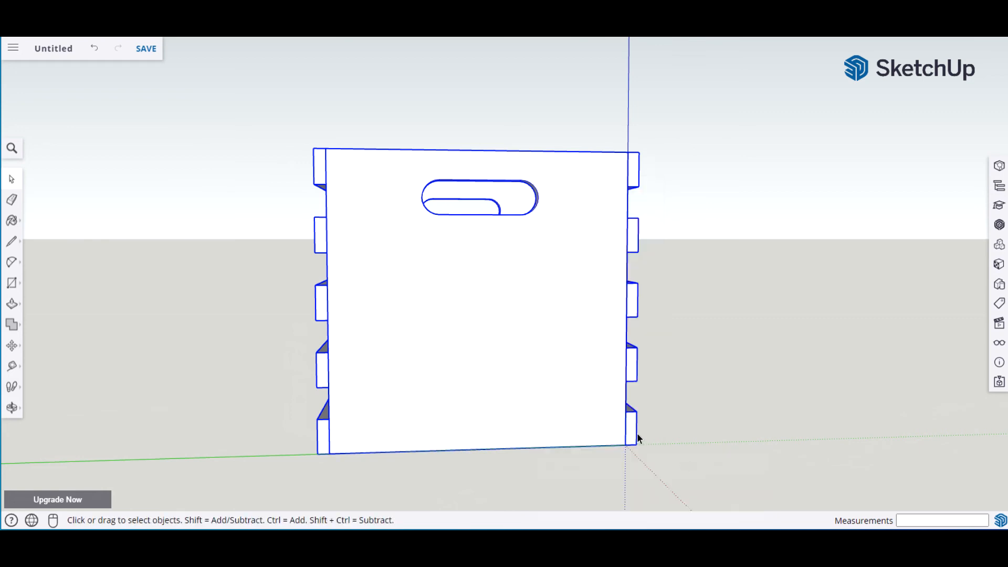
right_click(485, 376)
mouse_move(520, 470)
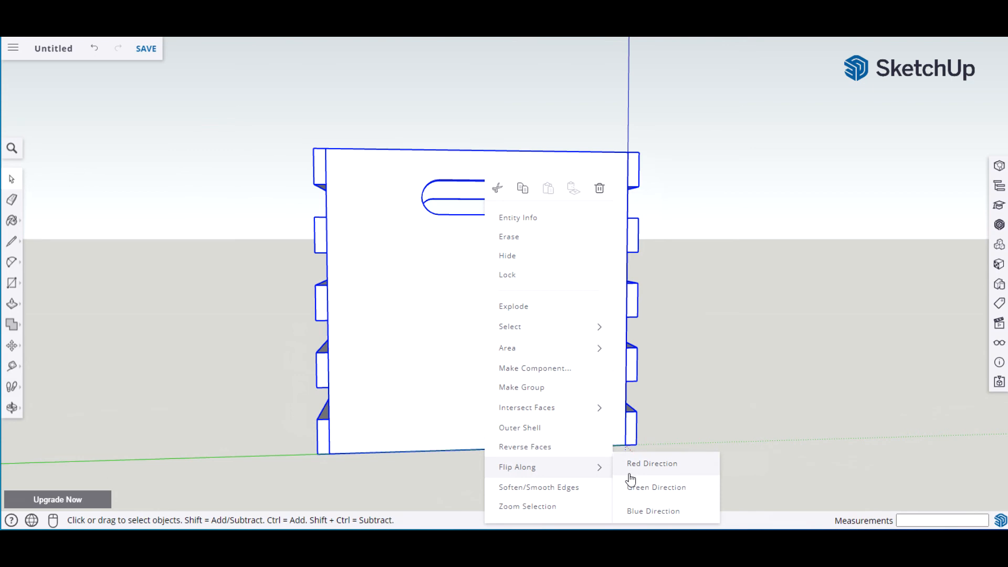
click(647, 487)
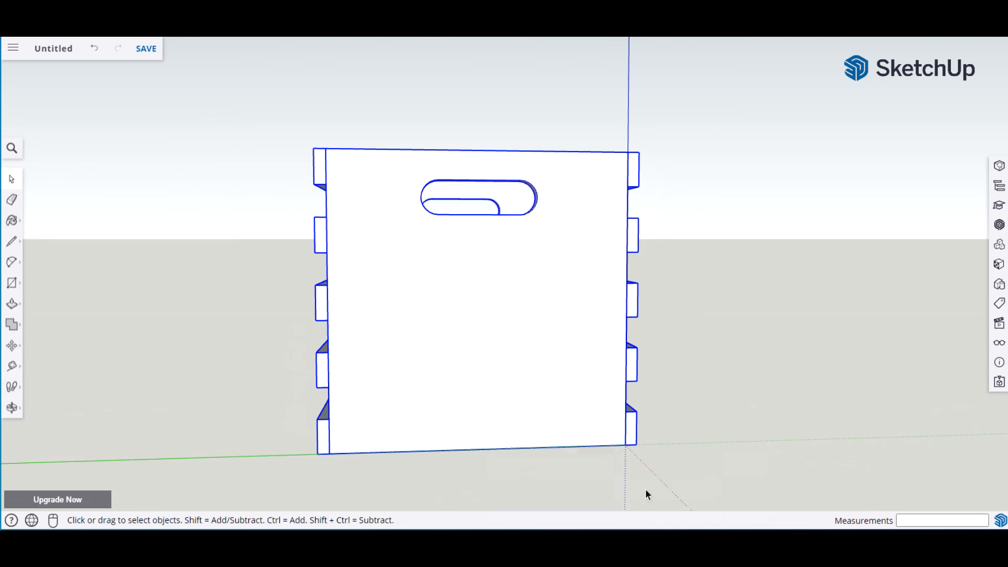
Step: Flip the whole crate upside down along the blue direction and clear the selection
right_click(420, 339)
mouse_move(420, 336)
mouse_move(459, 469)
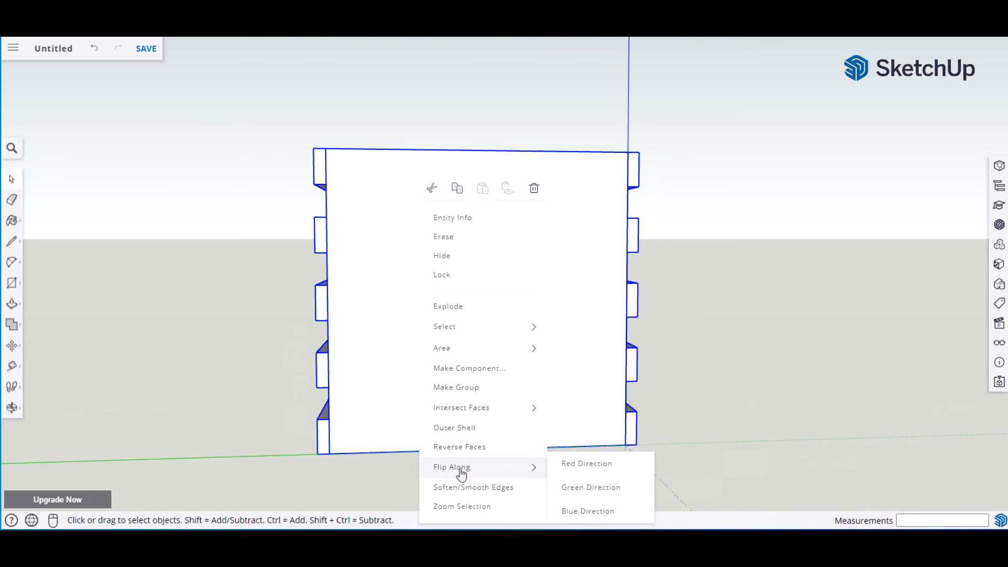
click(571, 514)
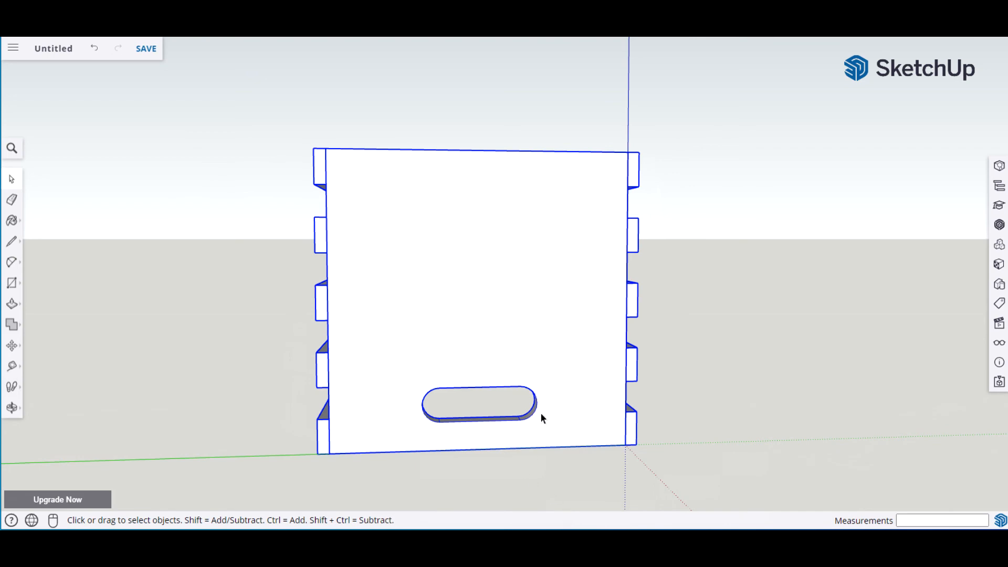
click(192, 275)
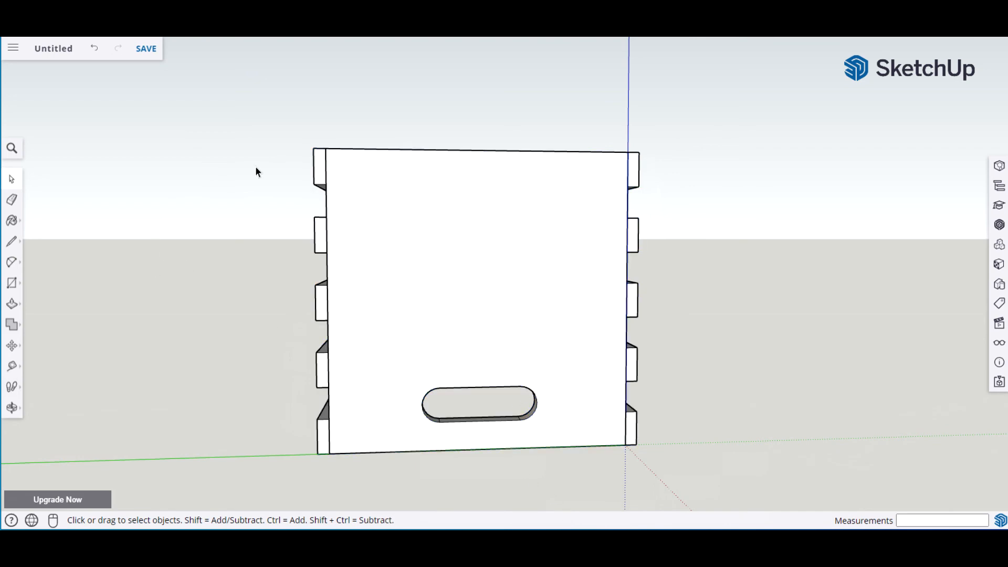
Step: Draw a 16.5 by 1.5 inch rectangle across the crate's upper front edge, starting from the top slat's outer corner
middle_drag(733, 146, 500, 423)
middle_drag(869, 252, 427, 213)
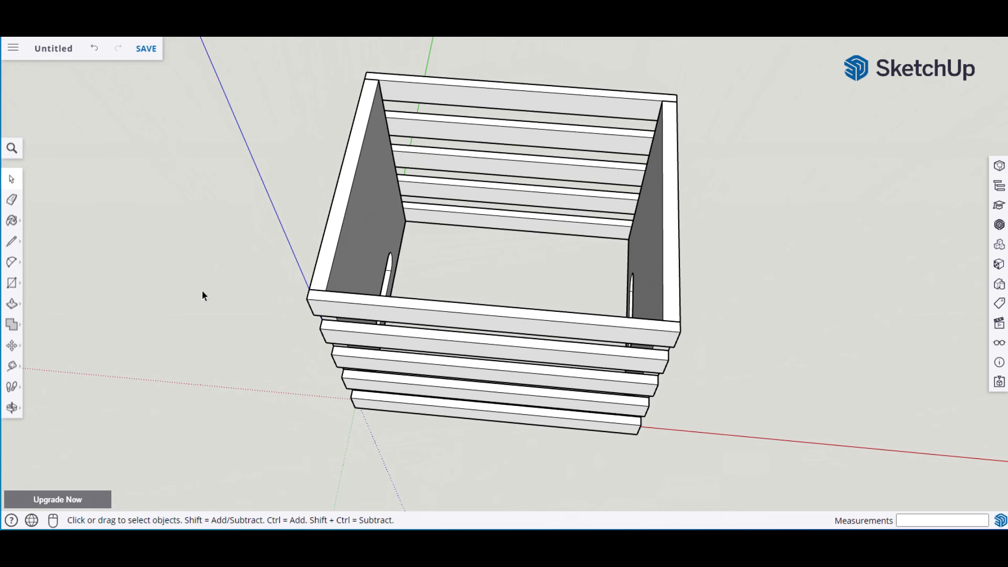
key(r)
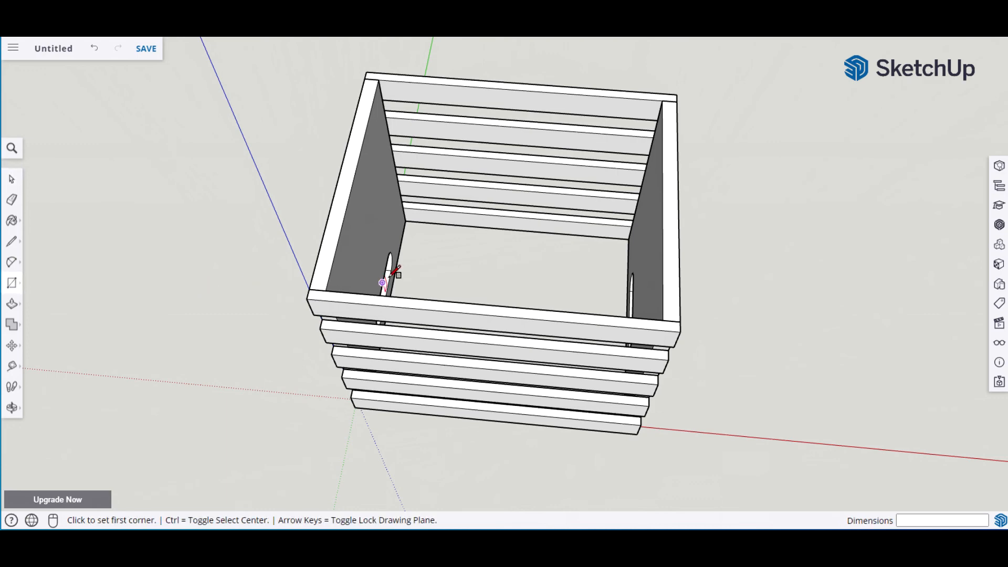
click(314, 292)
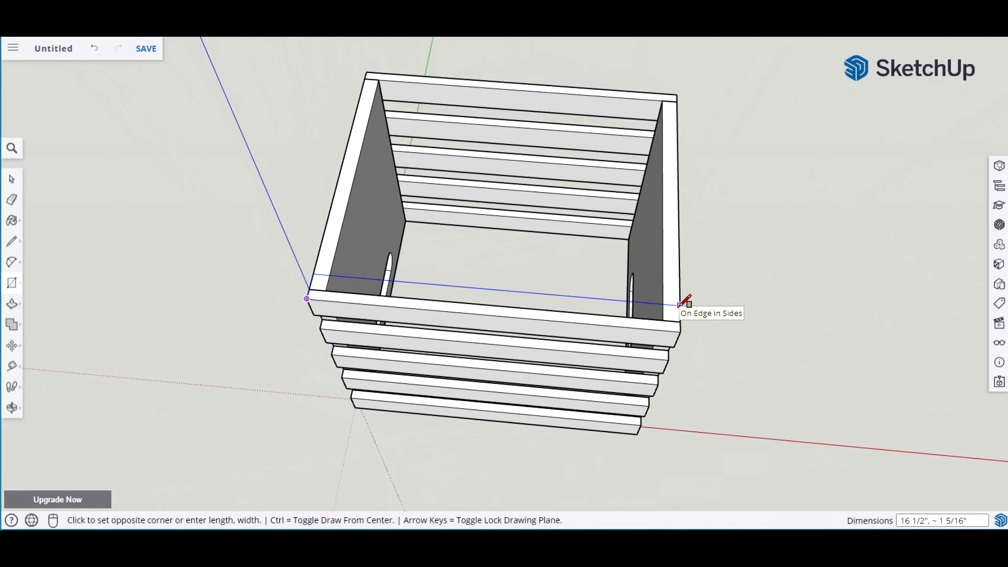
text(16.5,1.5)
key(Return)
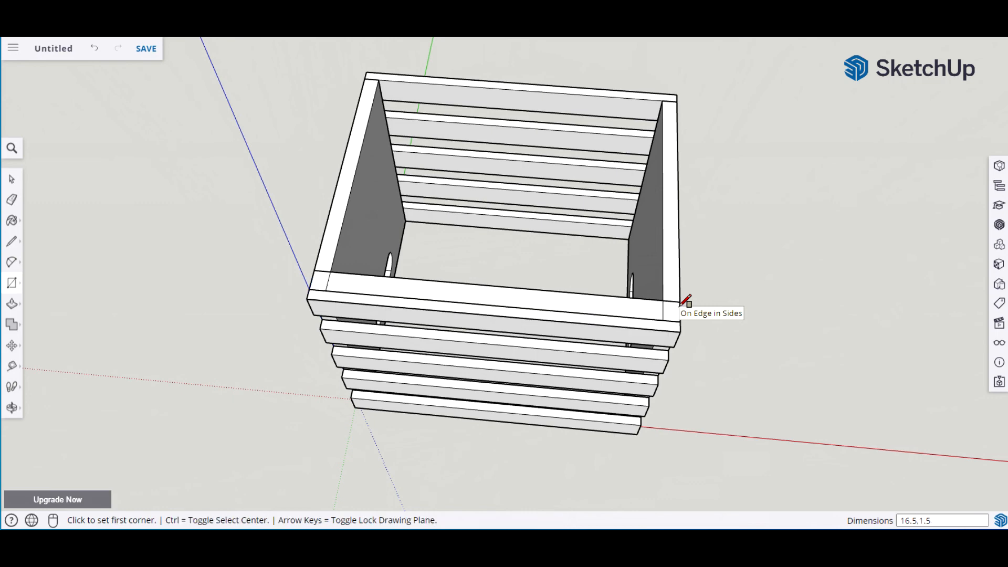
key(space)
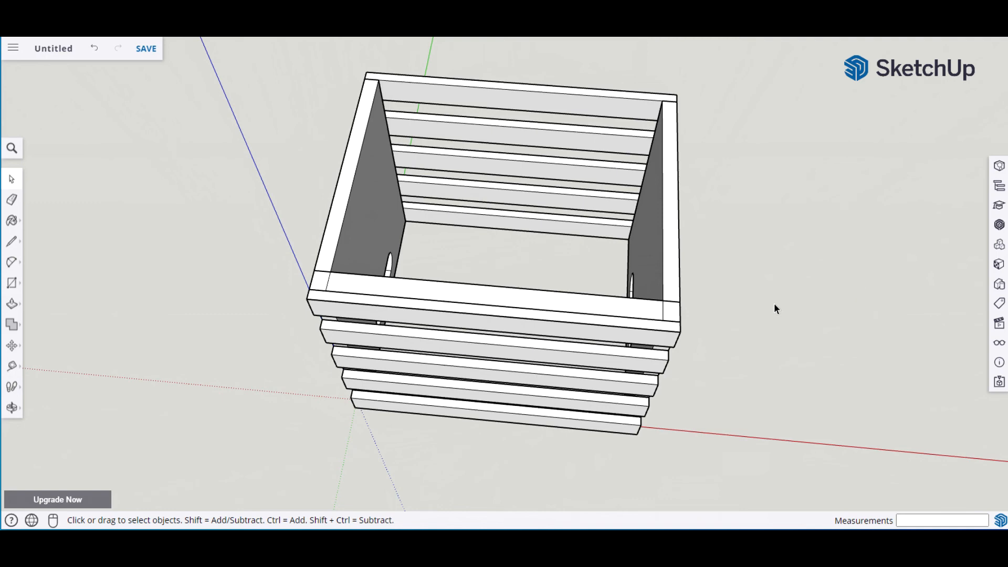
Step: Push/Pull the new rectangle upward 0.5 inch to form the first bottom slat
scroll(774, 304, up, 3)
scroll(771, 305, up, 1)
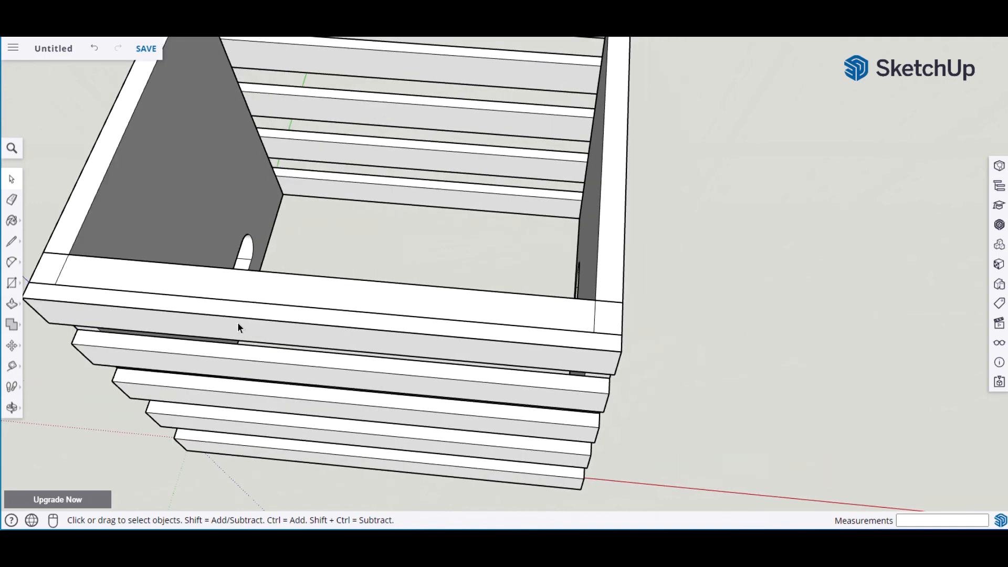
click(241, 296)
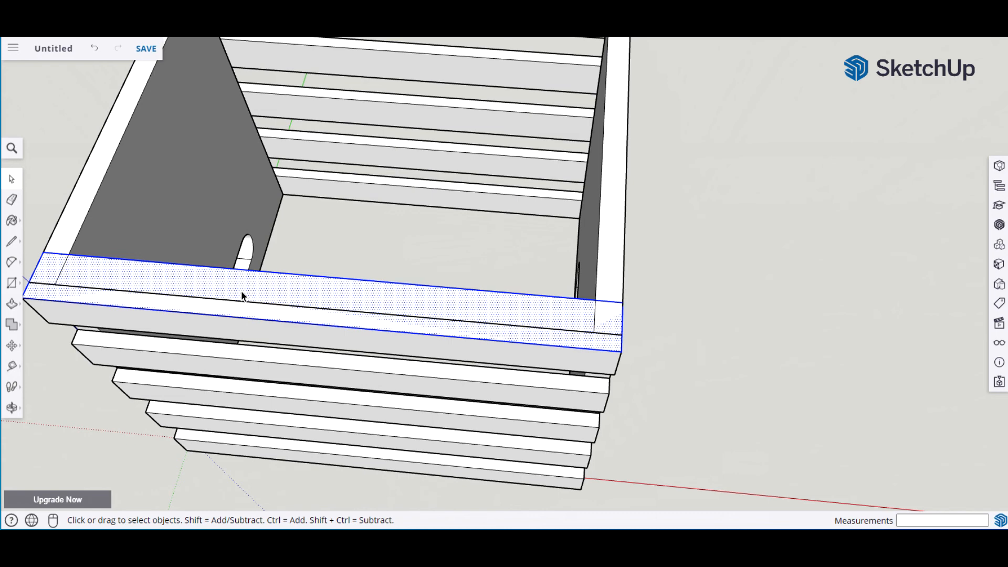
key(p)
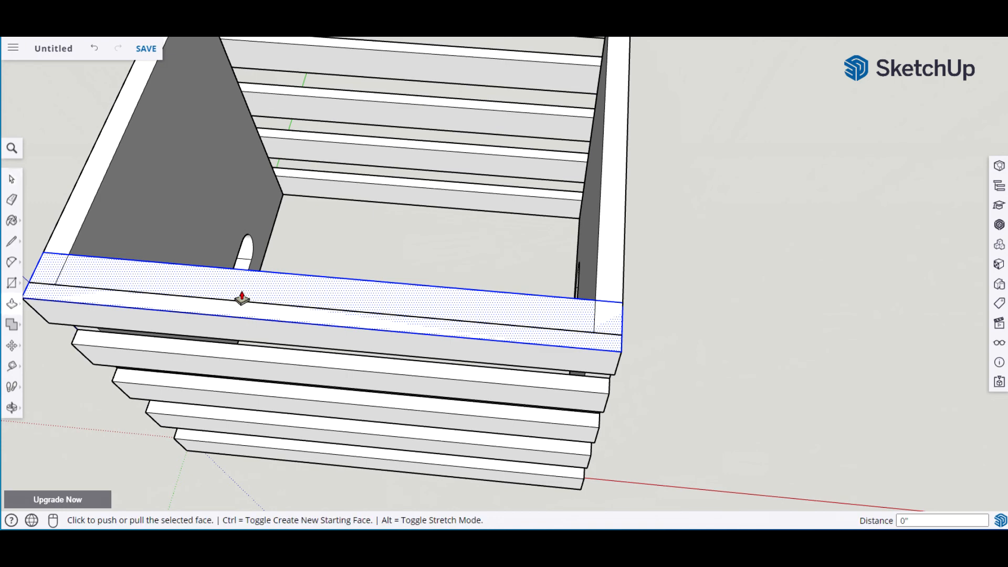
double_click(242, 297)
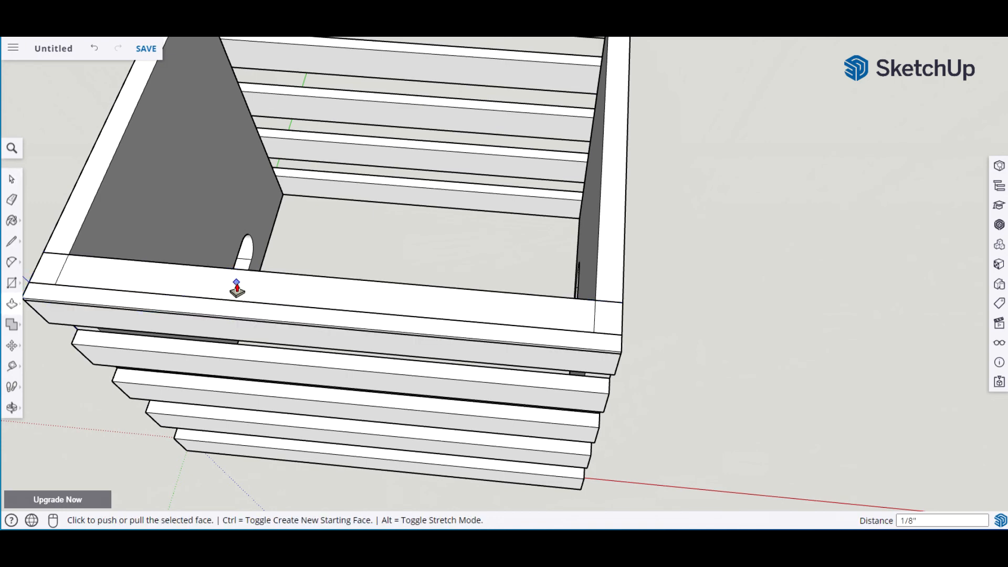
click(227, 284)
click(211, 273)
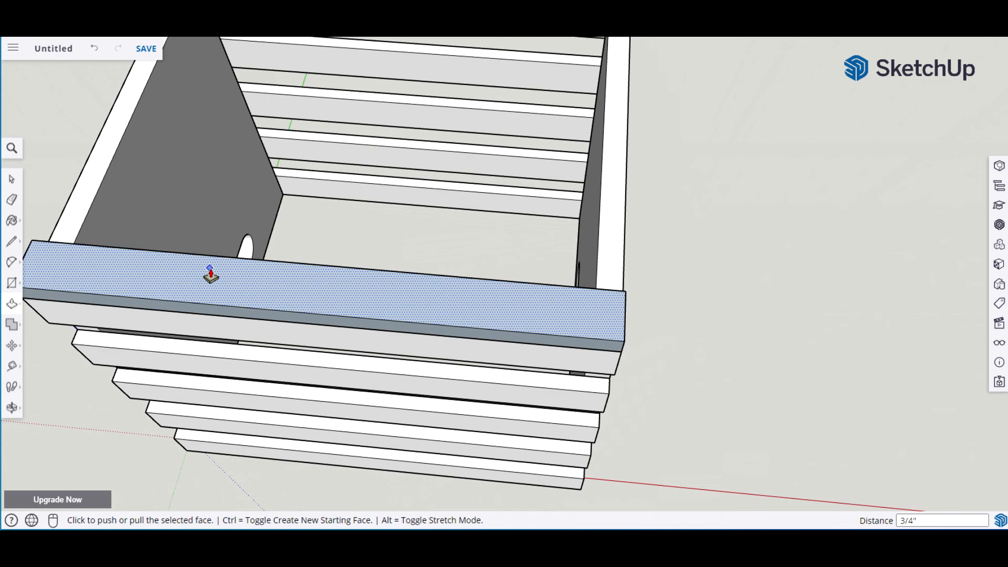
text(.5)
key(Return)
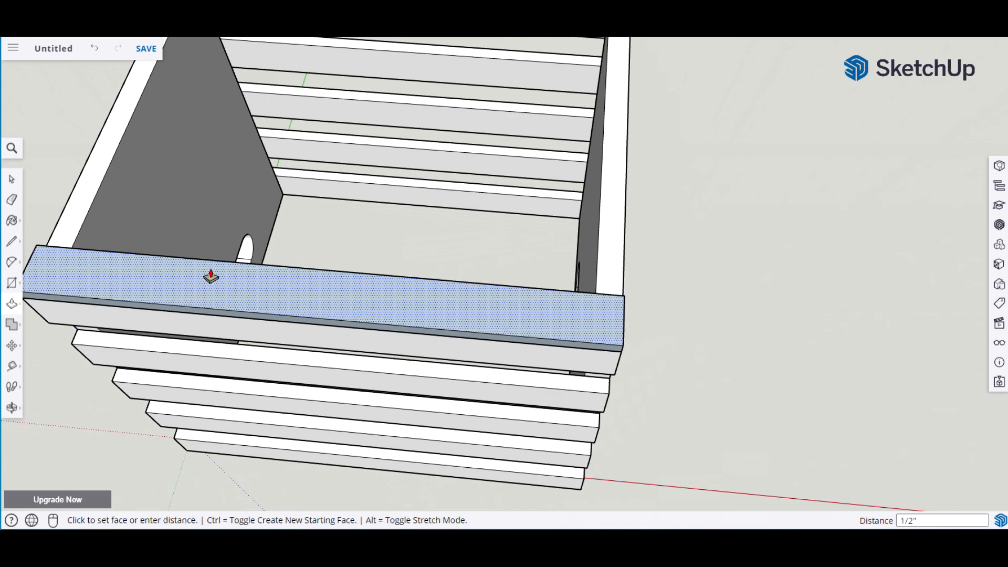
key(space)
click(752, 247)
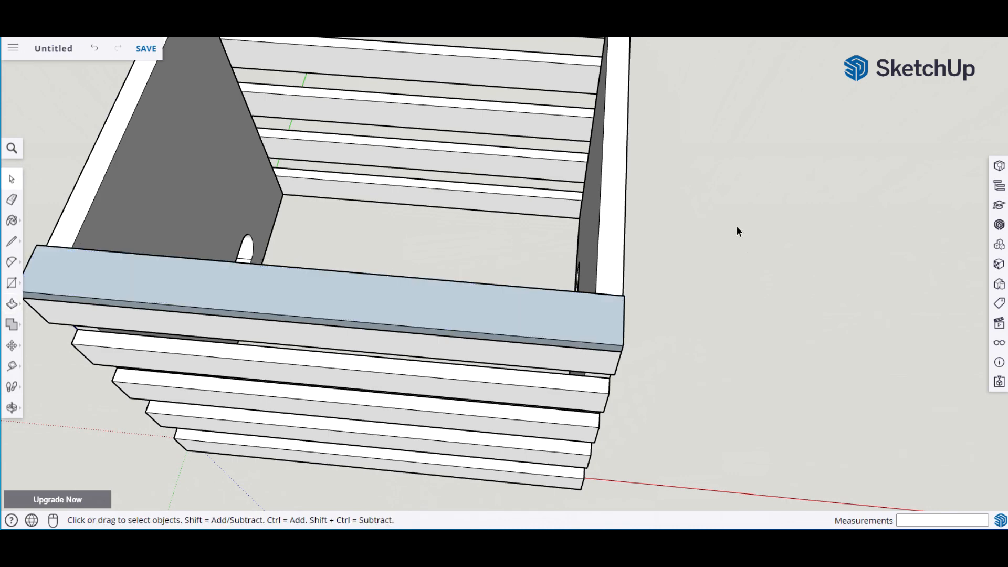
Step: Reverse the upper face of the new bottom slat so its front side points outward
middle_drag(654, 250, 768, 285)
right_click(415, 300)
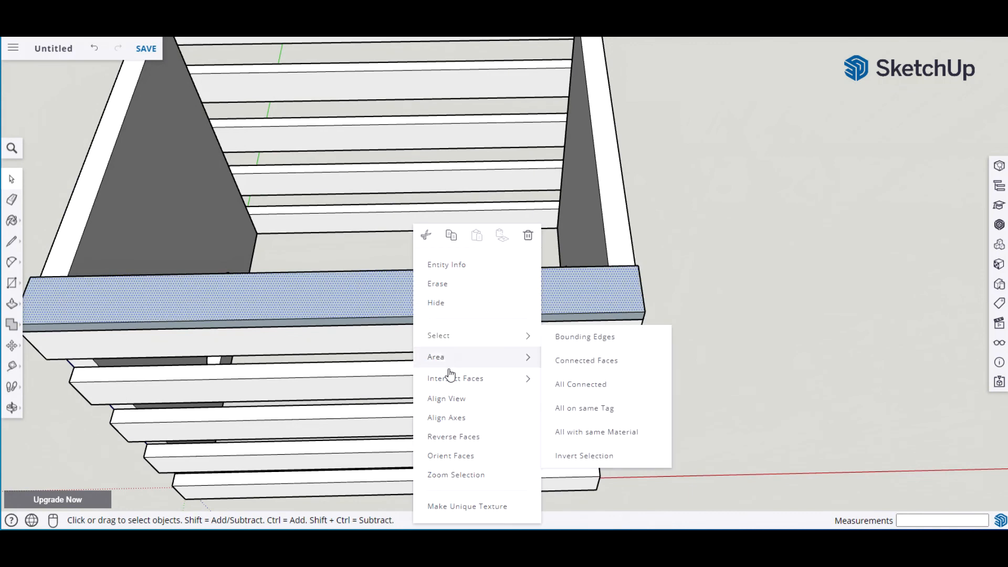
mouse_move(450, 384)
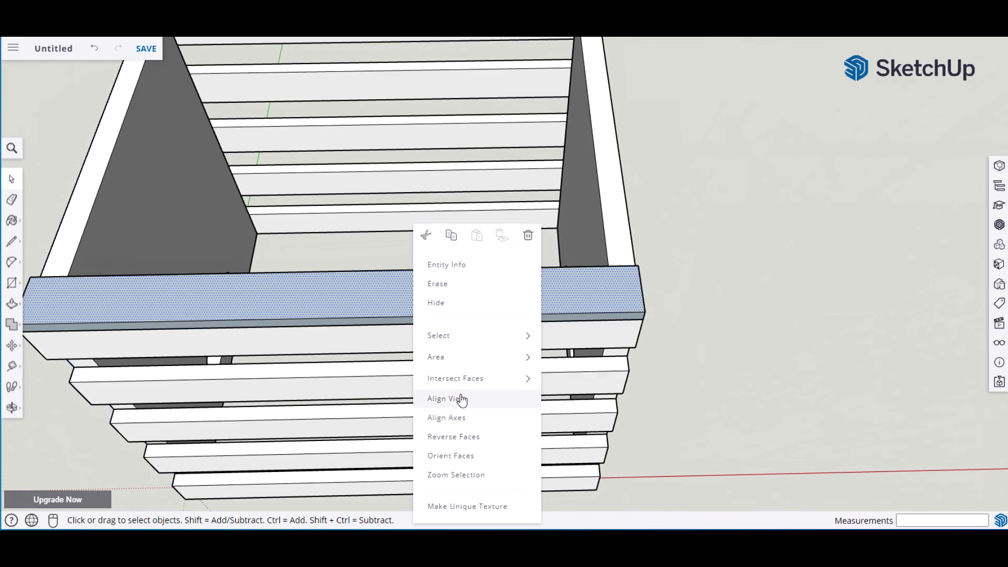
click(453, 436)
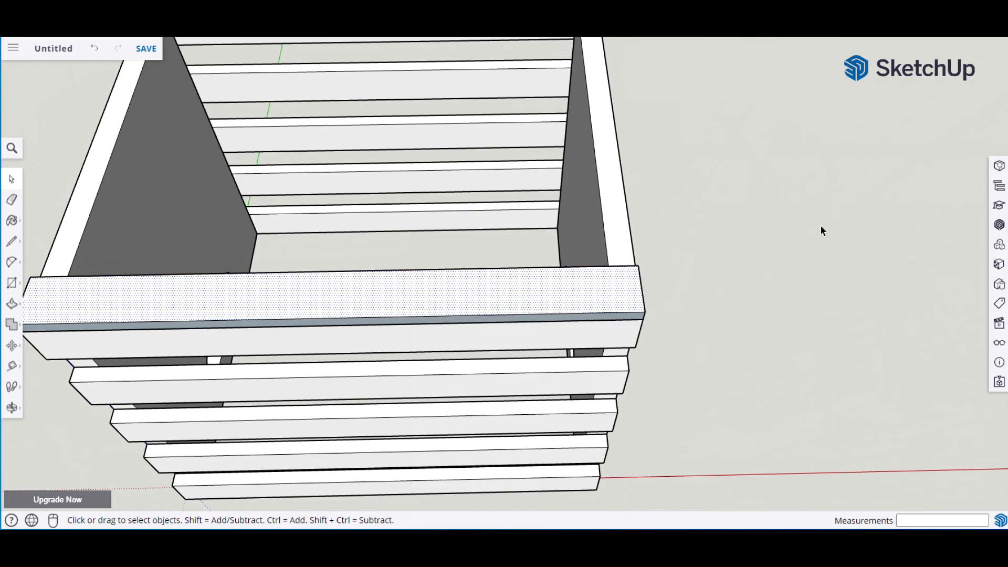
middle_drag(752, 252, 727, 382)
middle_drag(611, 357, 756, 278)
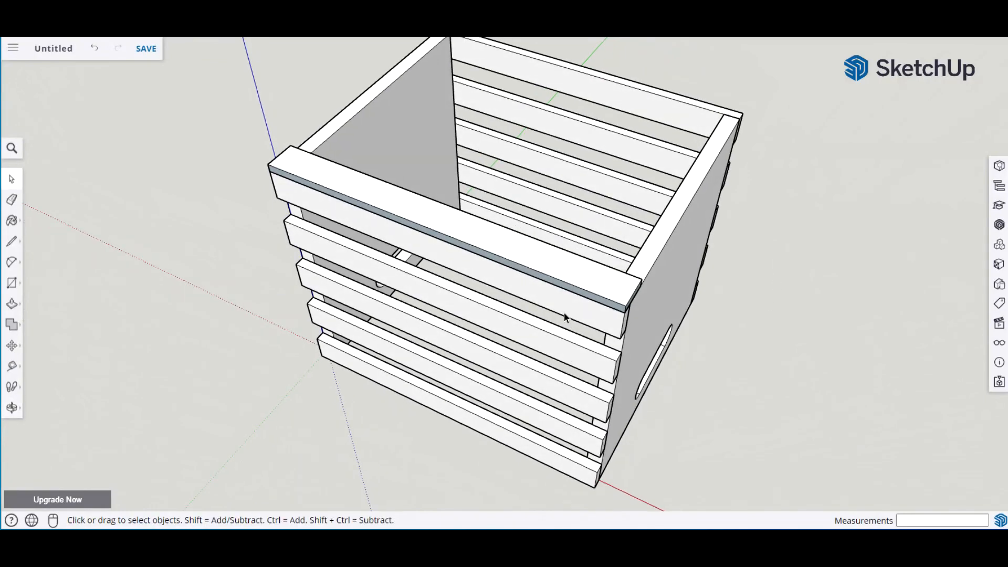
click(544, 281)
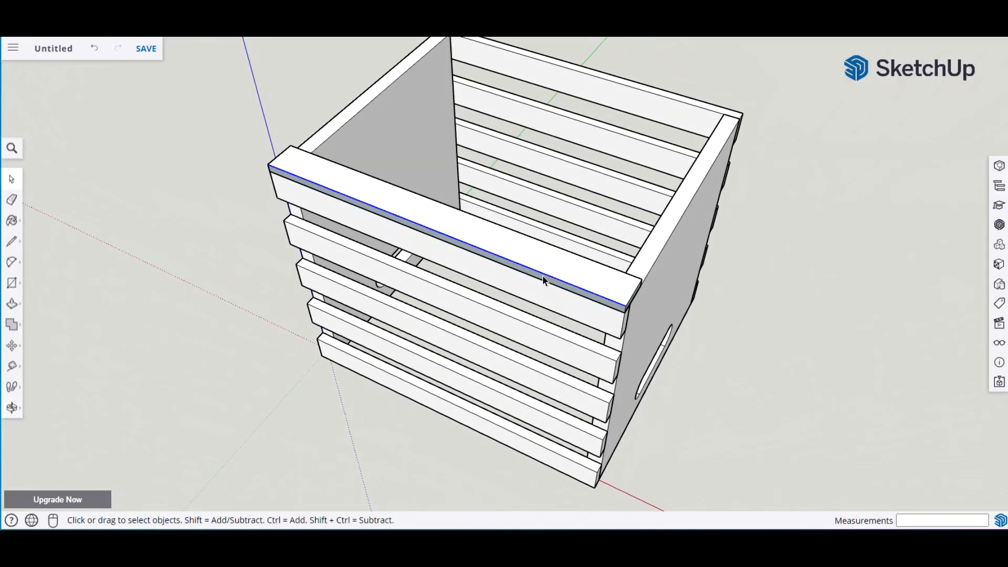
click(761, 293)
Step: Select all of the new bottom slat's geometry and make it a component named BottomSlates
scroll(761, 293, up, 2)
scroll(761, 293, down, 3)
middle_drag(784, 287, 447, 214)
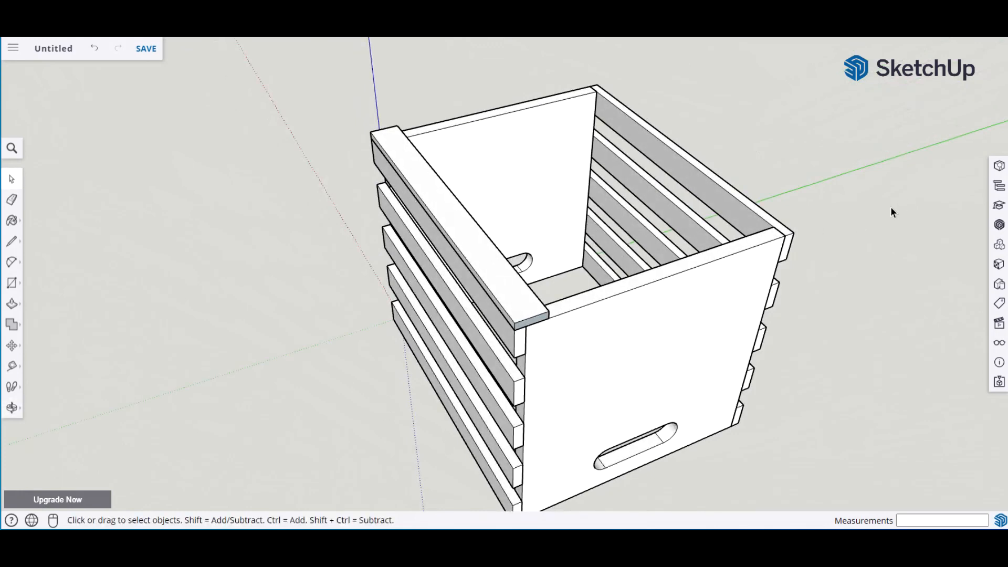
double_click(399, 149)
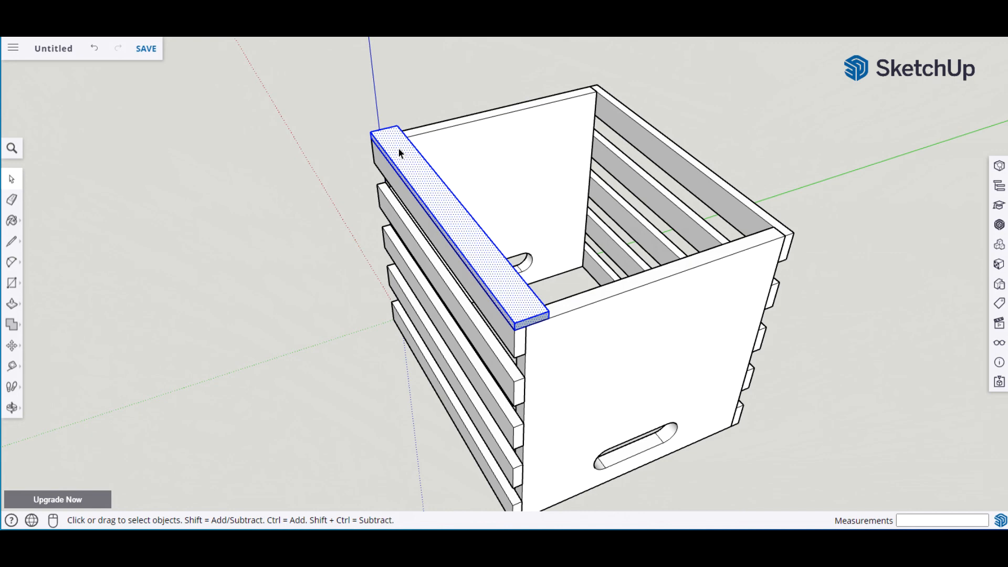
key(g)
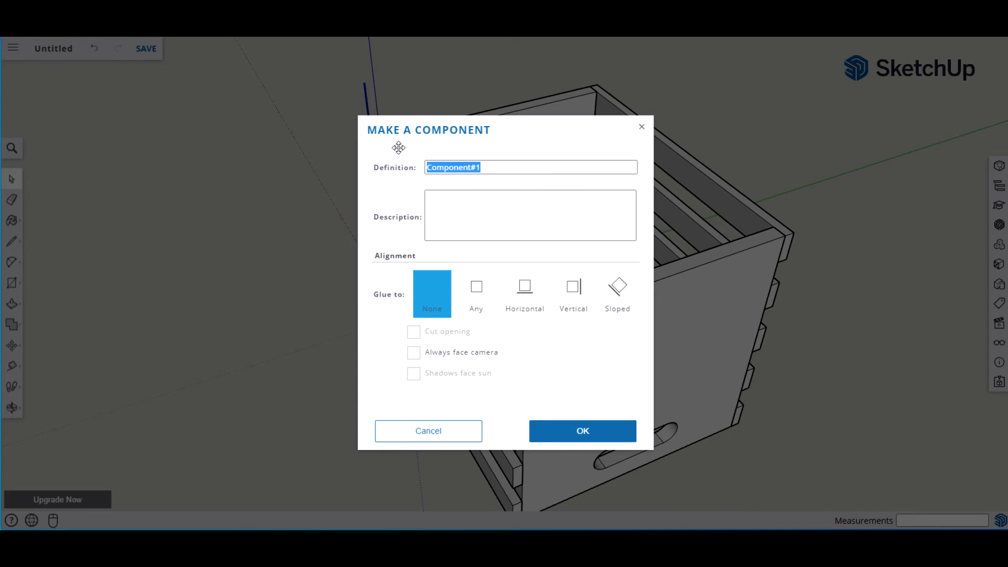
text(B)
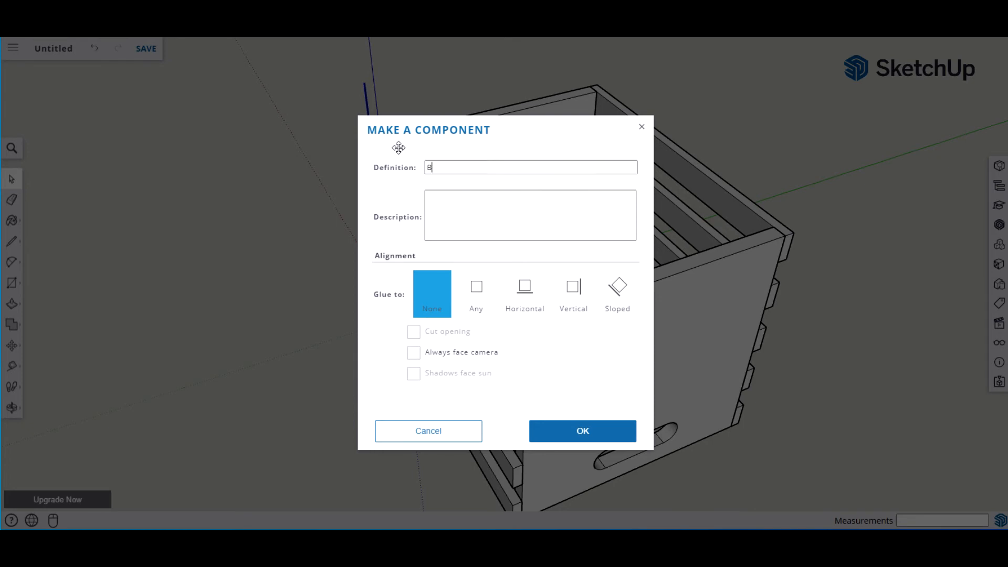
text(ottomSlates)
click(572, 441)
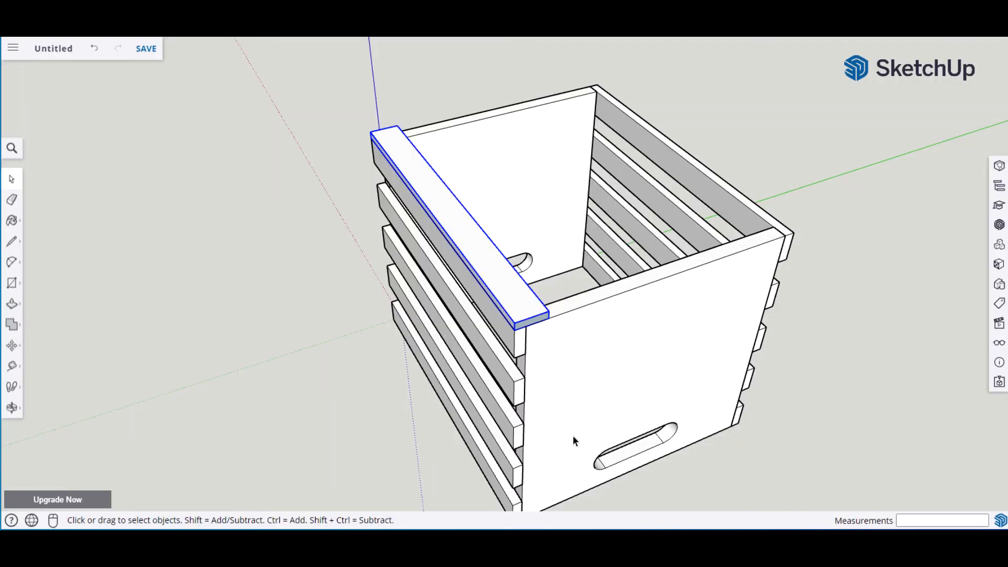
Step: Copy the first bottom slat 12.5 inches across the crate, placing its inner lower corner on the opposite top slat's outer corner
middle_drag(825, 261, 796, 159)
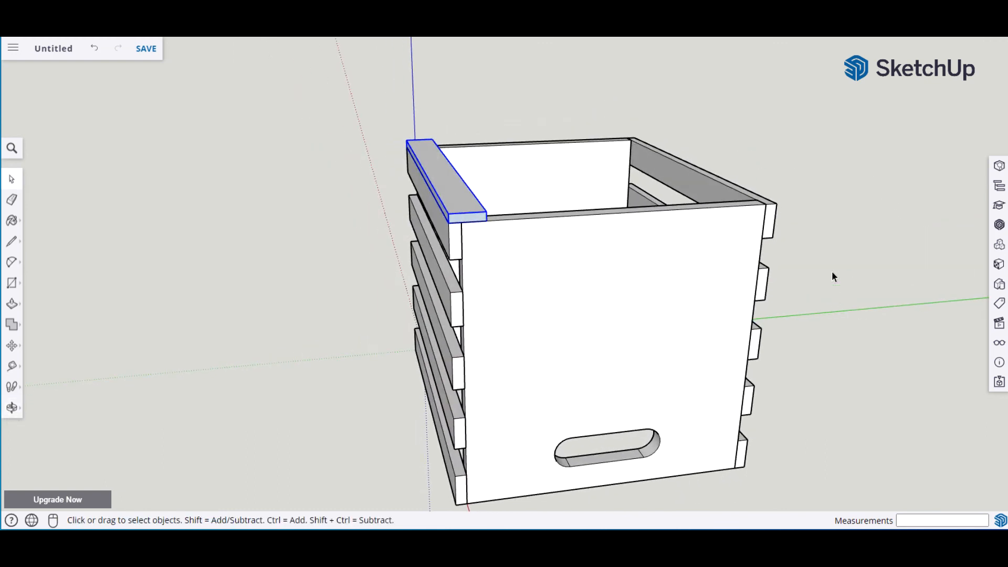
click(341, 220)
click(448, 195)
key(m)
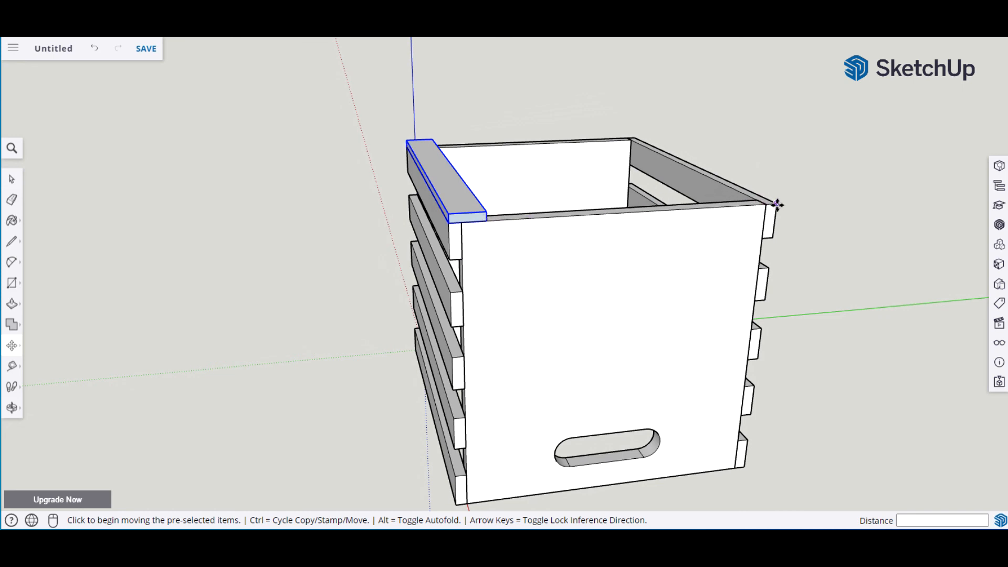
click(487, 219)
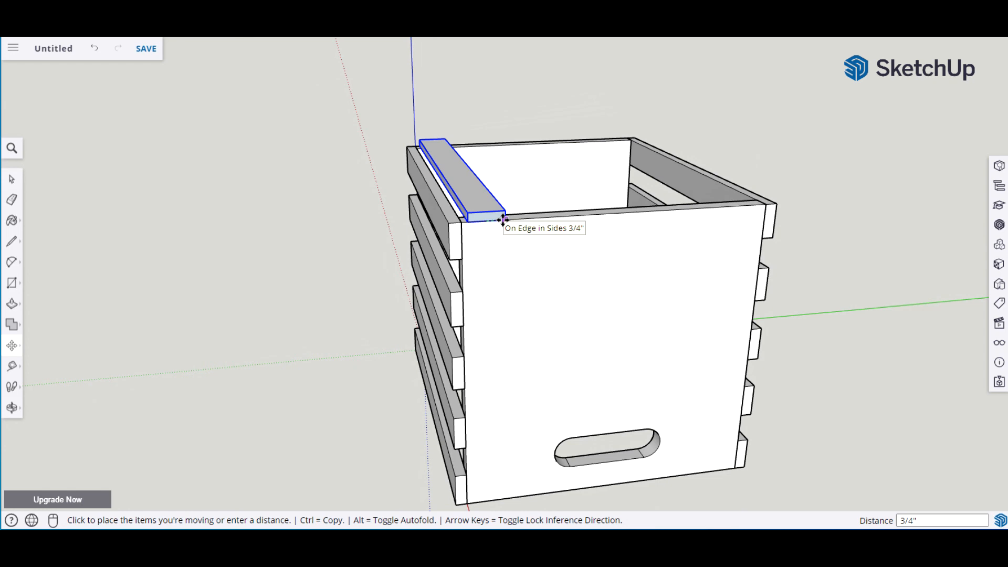
key(ctrl)
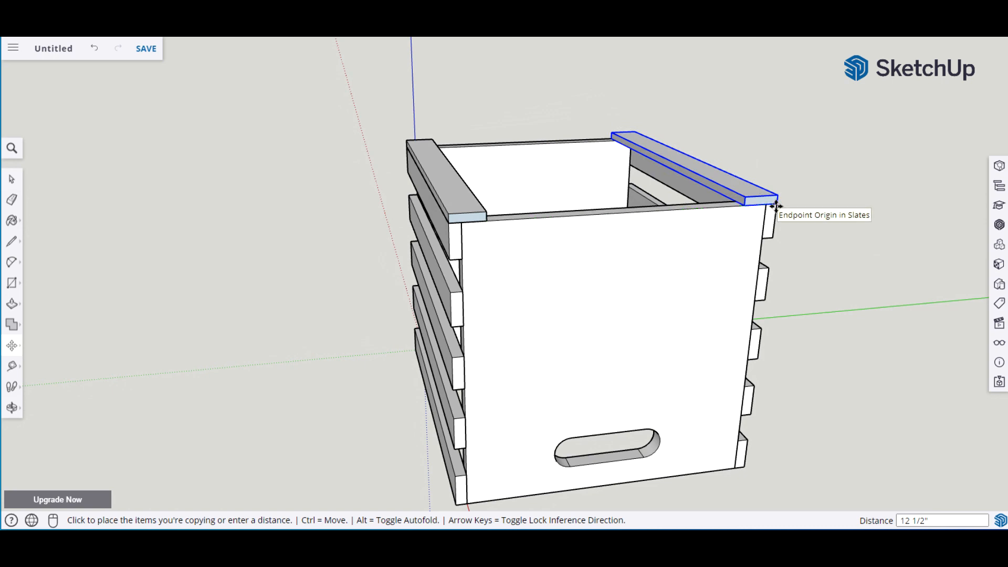
Step: Divide the copy distance by 5 to fill the span with evenly spaced bottom slats
text(/5)
key(Return)
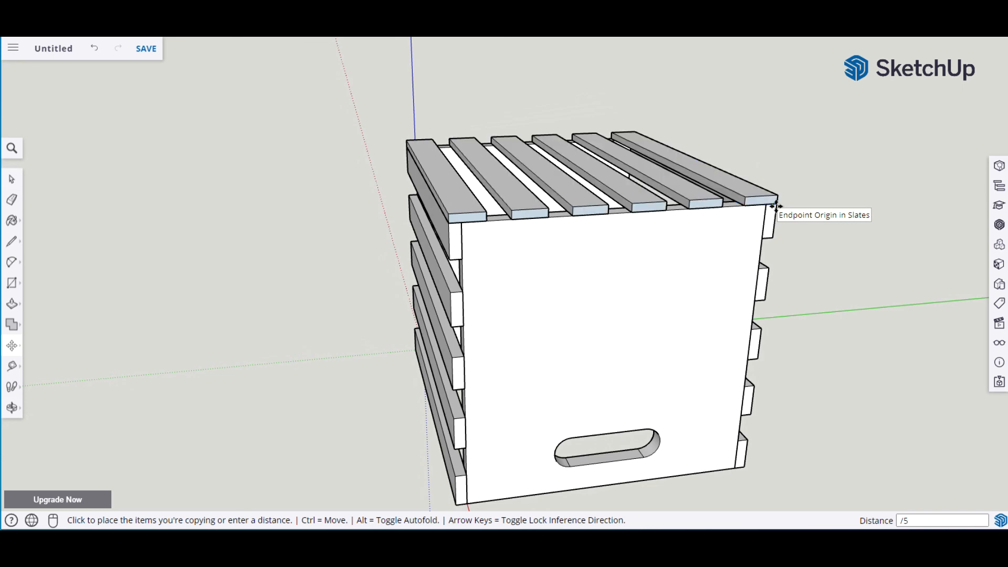
key(space)
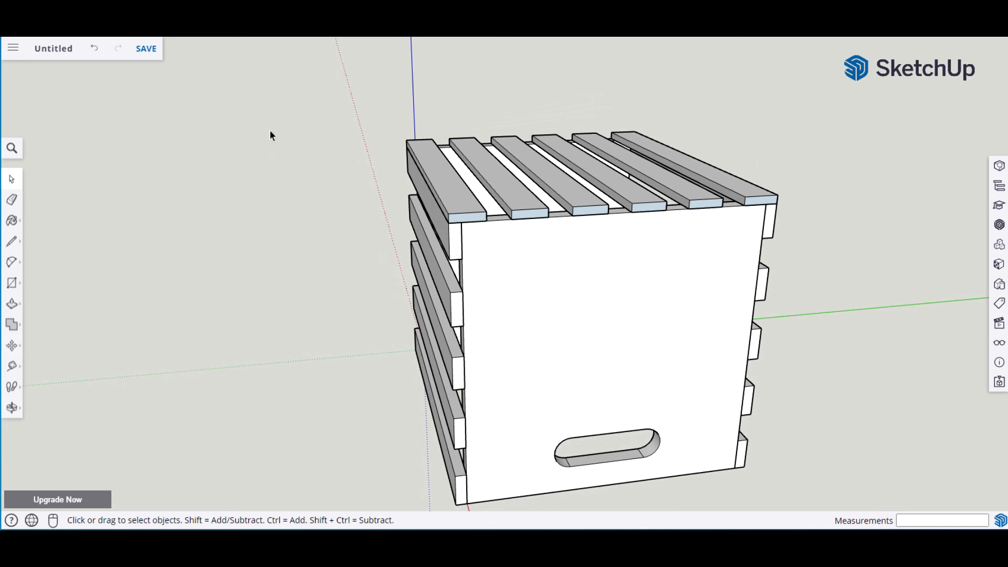
Step: Select the whole crate and flip it along the blue direction so the bottom slats sit underneath
drag(341, 94, 869, 527)
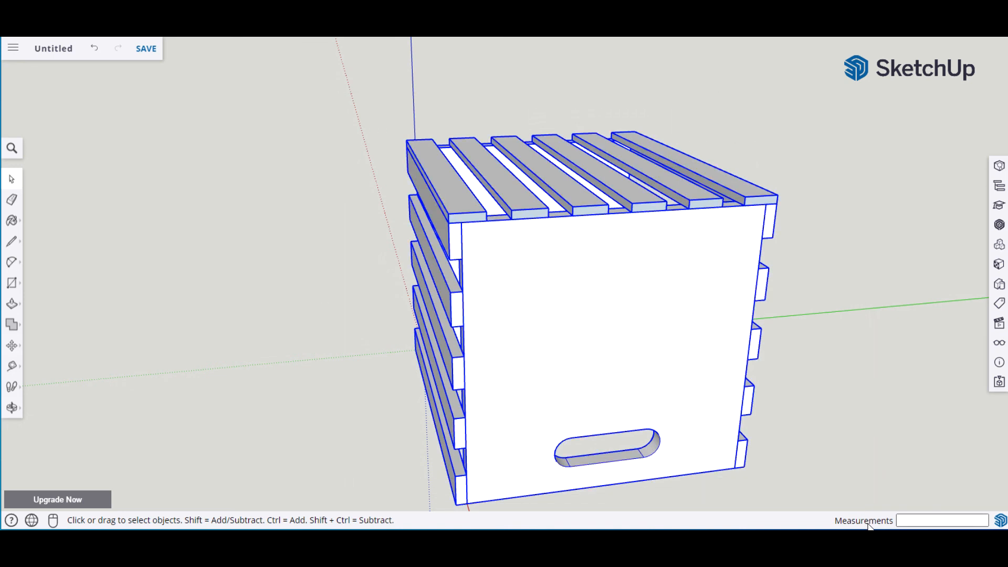
right_click(671, 341)
mouse_move(746, 466)
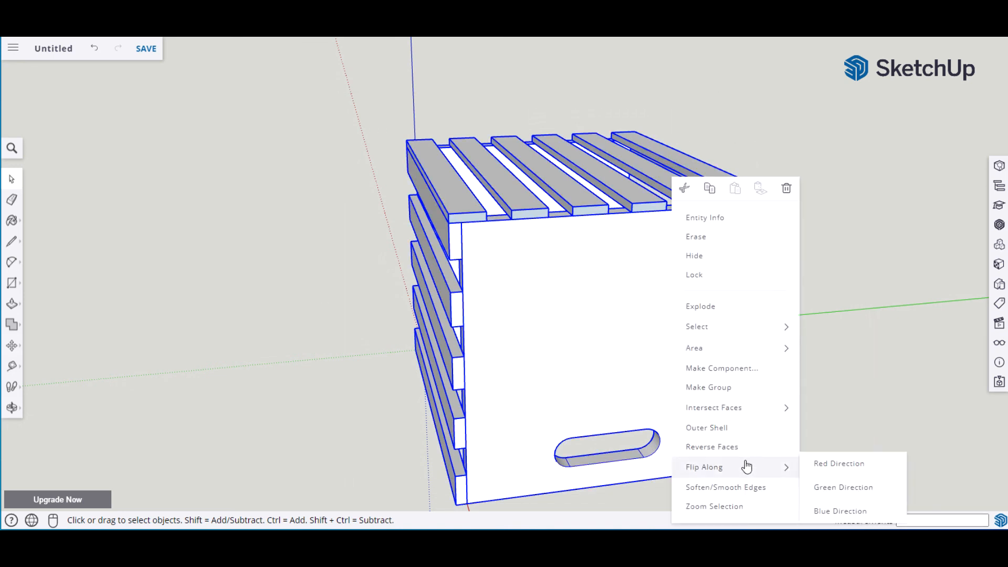
click(849, 510)
click(915, 344)
middle_drag(865, 287, 686, 308)
middle_drag(470, 304, 492, 292)
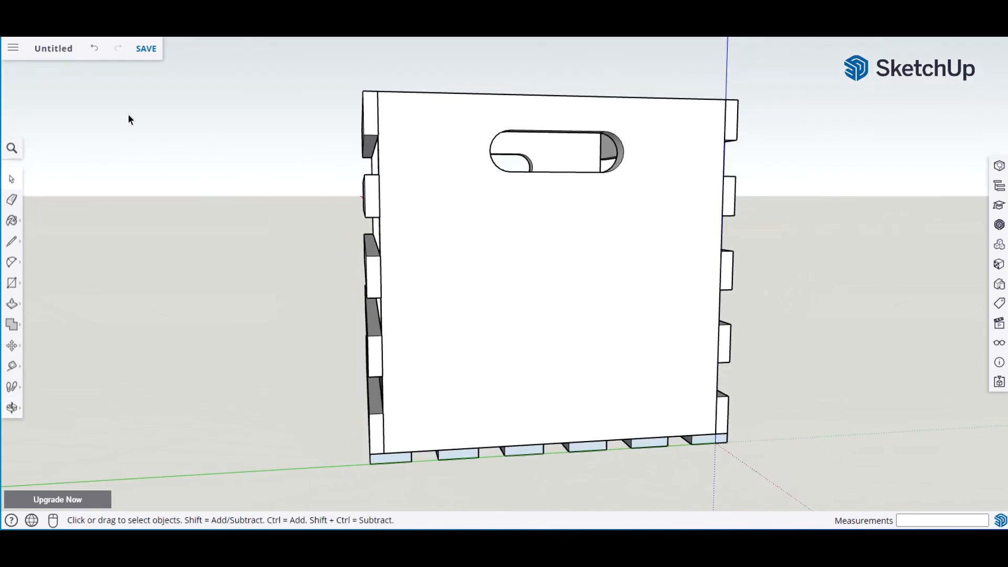
Step: Save the model as Crtate in the Projects folder inside the SketchUp project
click(147, 49)
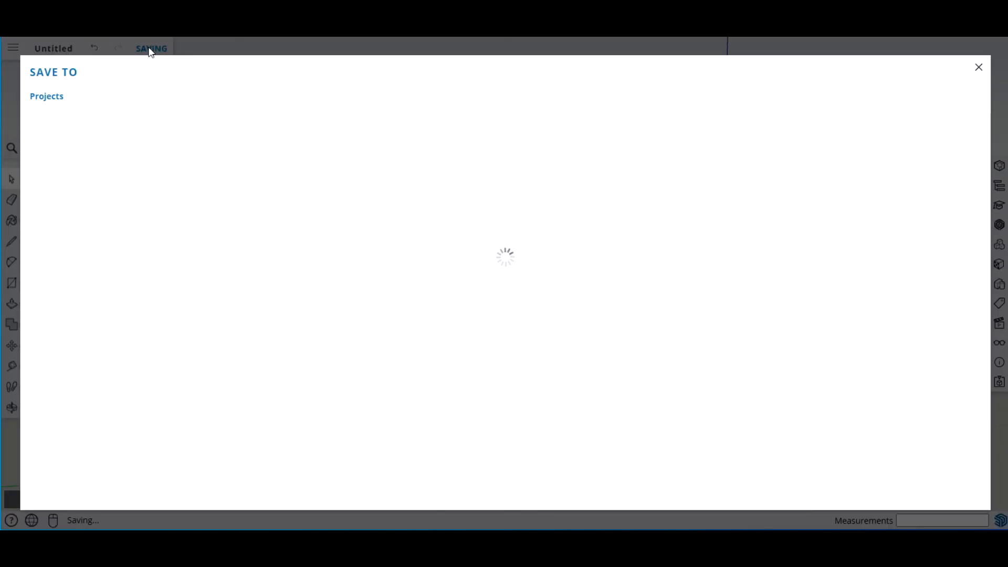
click(97, 182)
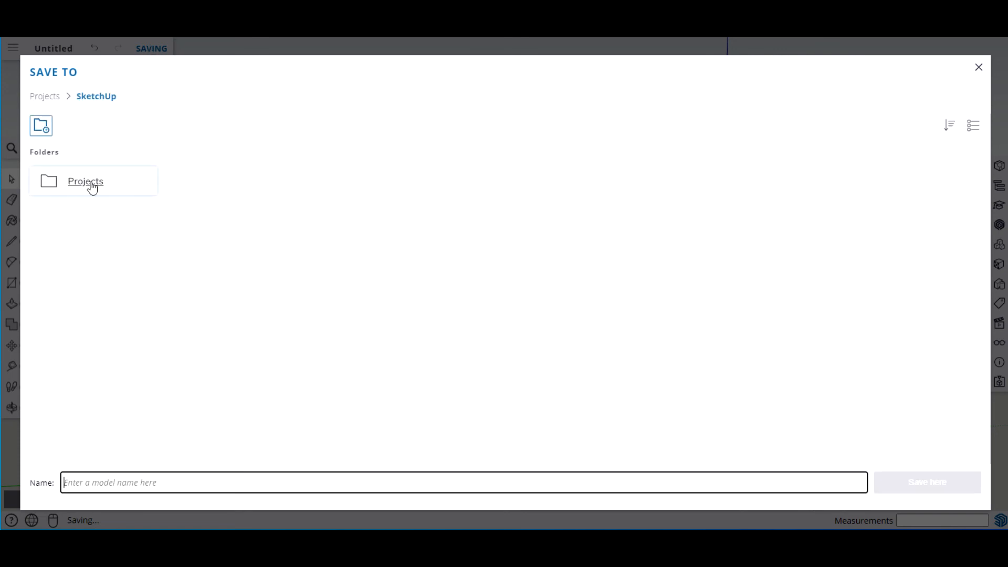
click(91, 187)
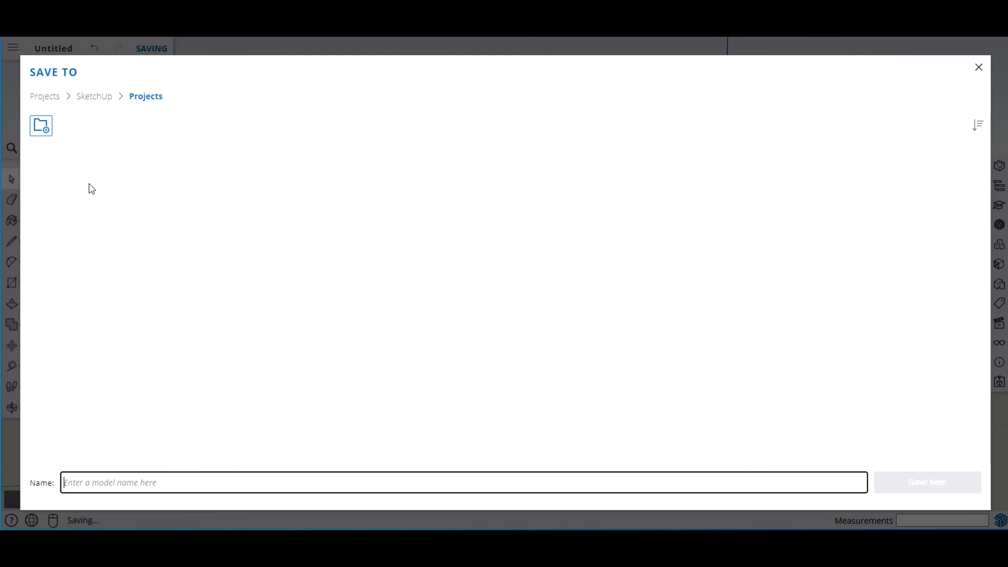
text(Crtate)
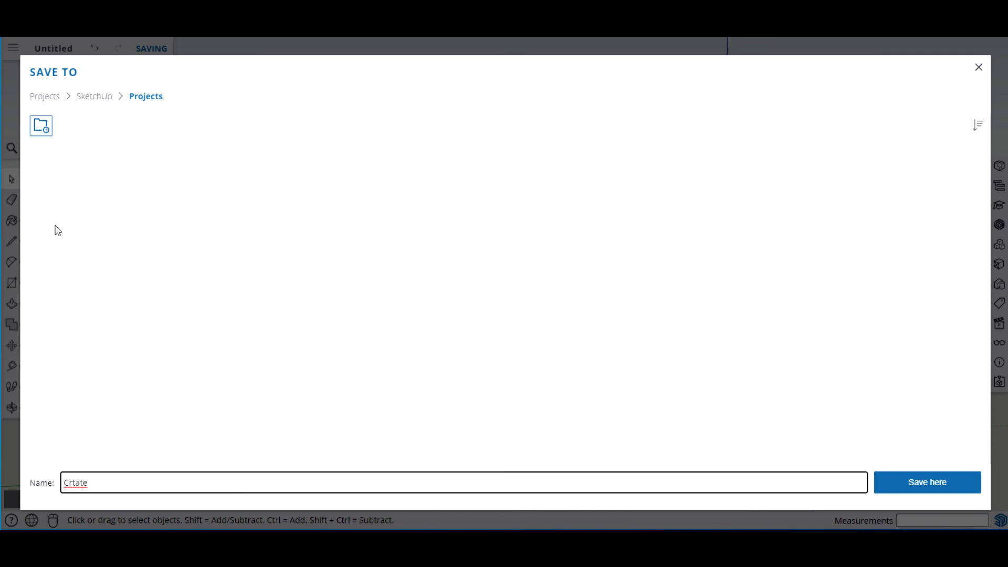
key(Return)
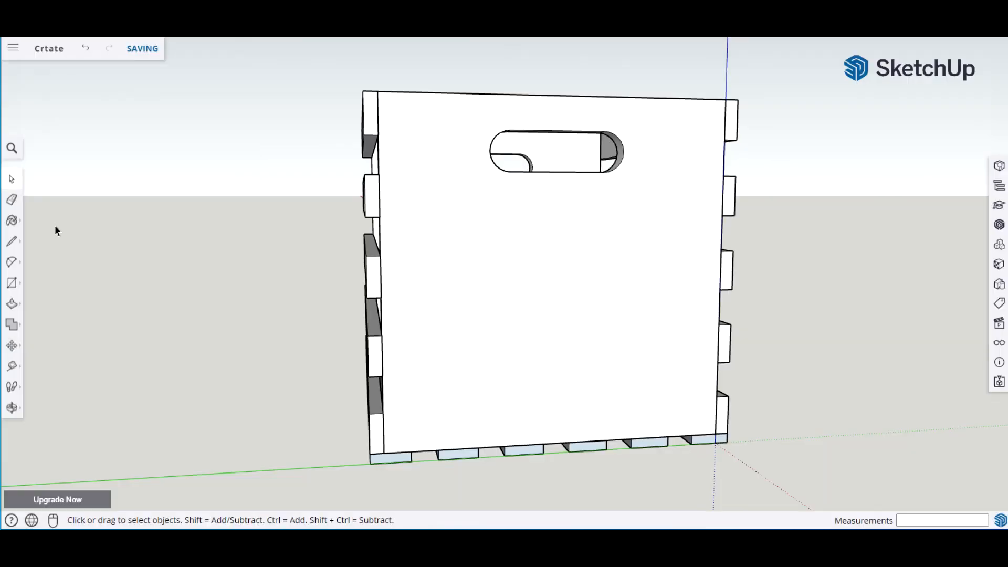